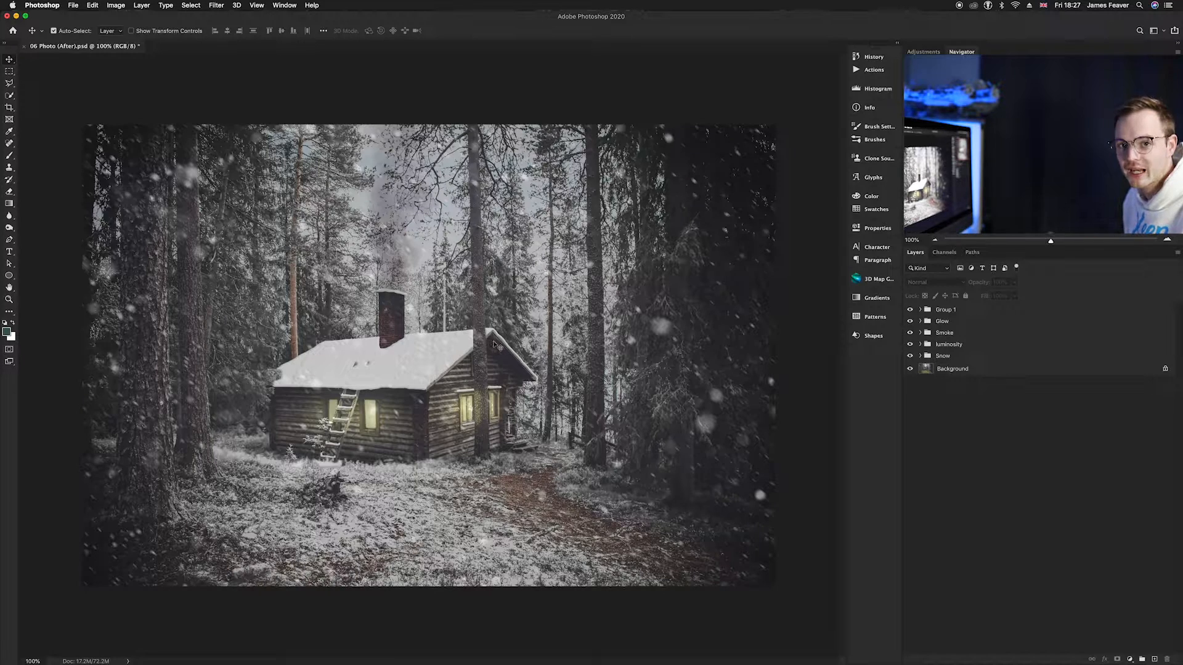
# Delete all layer groups from Group 1 down to Snow, keeping only the Background photo.
pyautogui.click(927, 310)
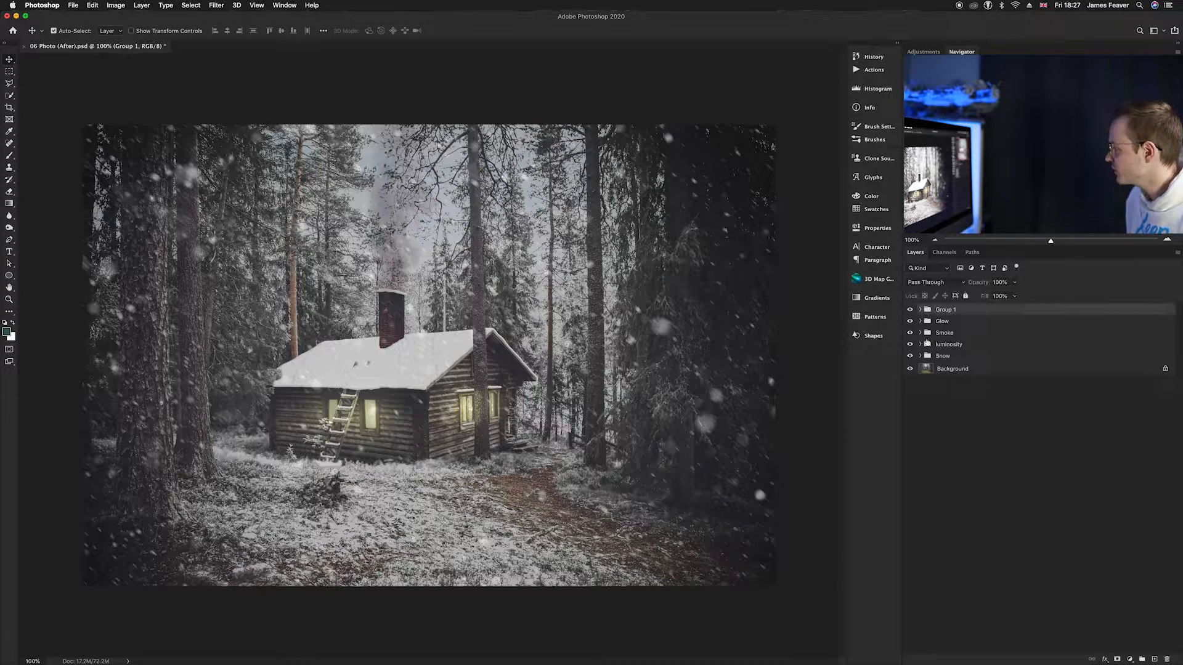
pyautogui.keyDown('shift'); pyautogui.click(926, 361); pyautogui.keyUp('shift')
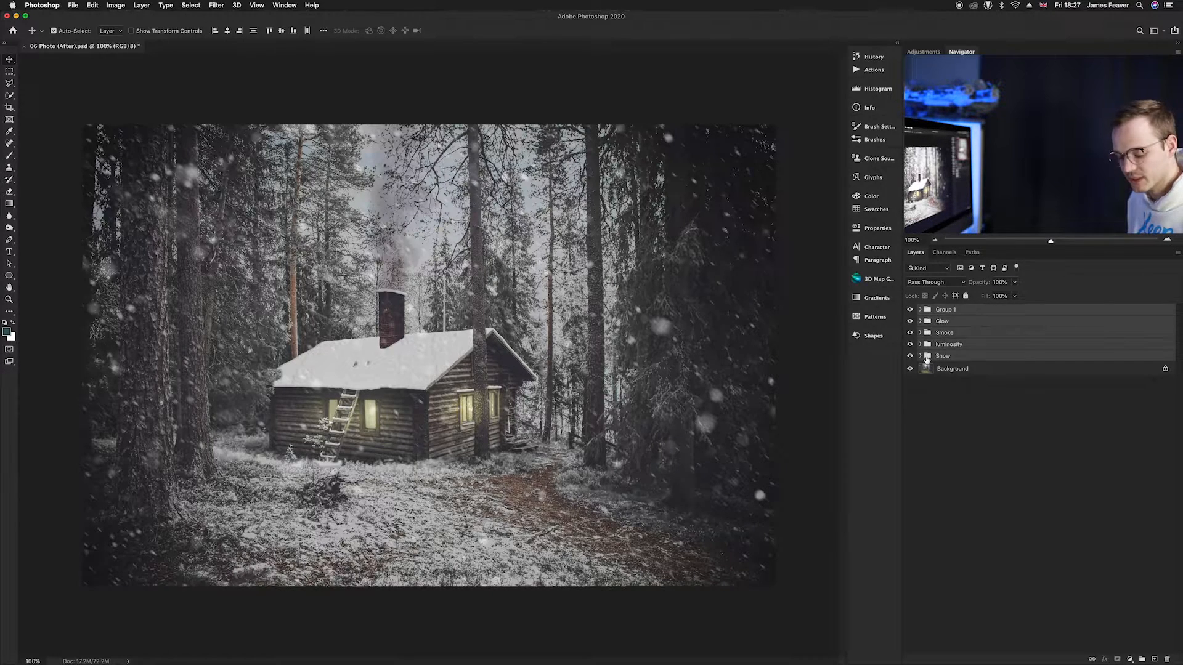
pyautogui.press('Delete')
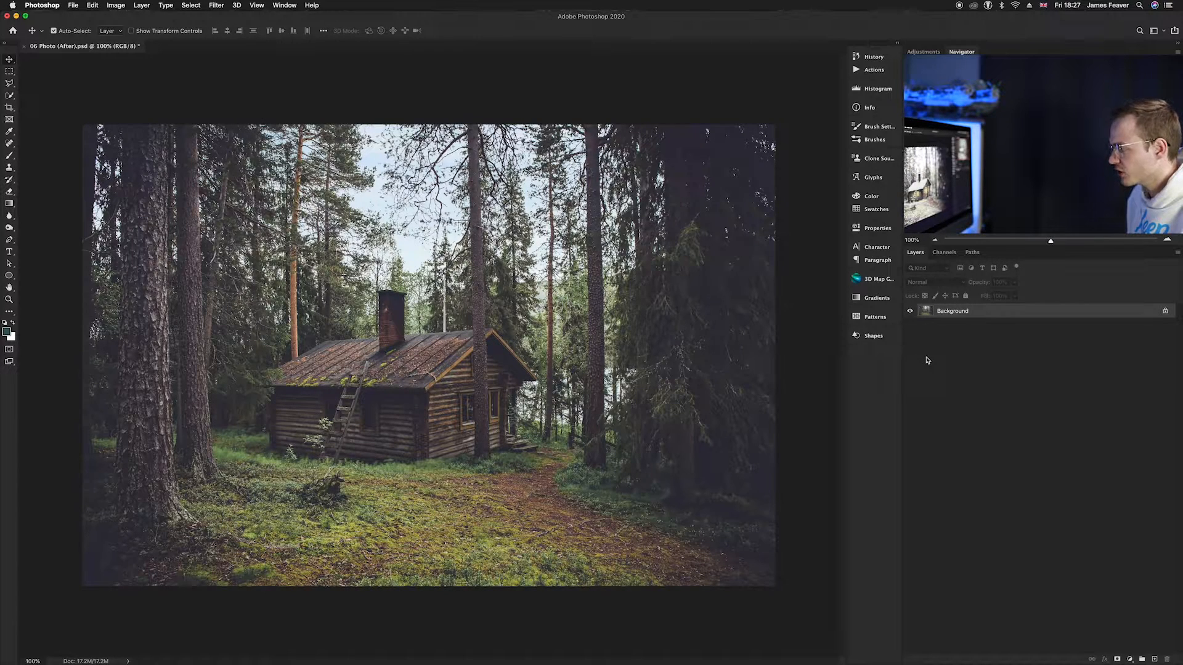
pyautogui.press('super+Tab')
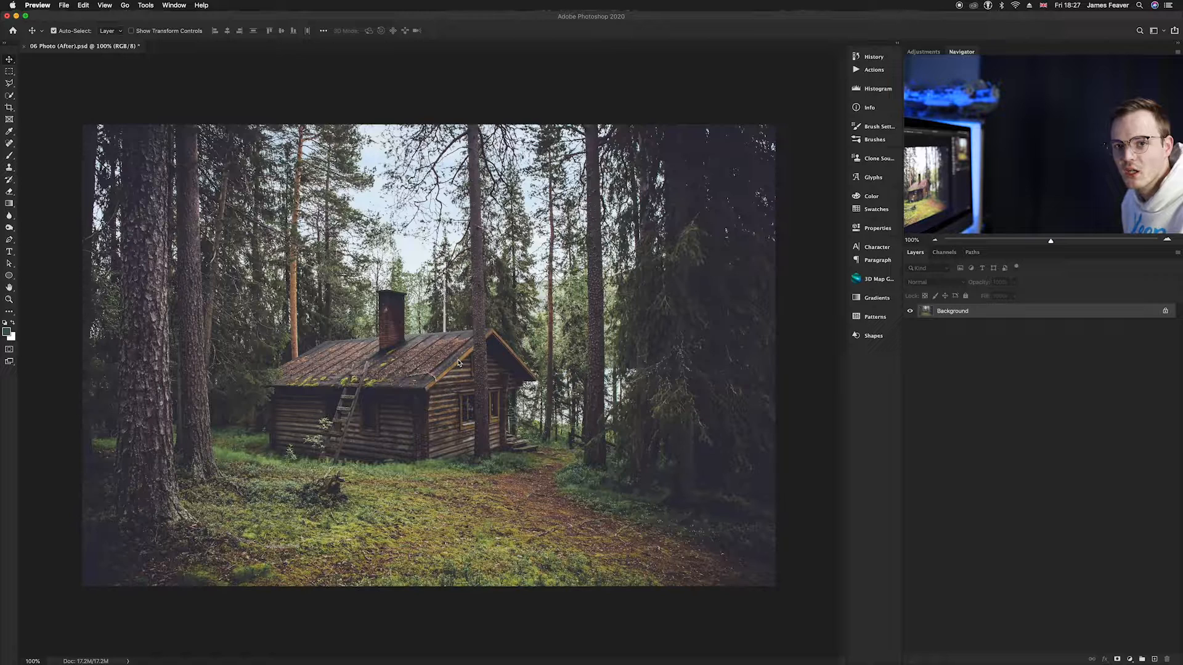
# Add a Hue/Saturation adjustment layer above the photo and set the Greens saturation to -100.
pyautogui.click(1130, 659)
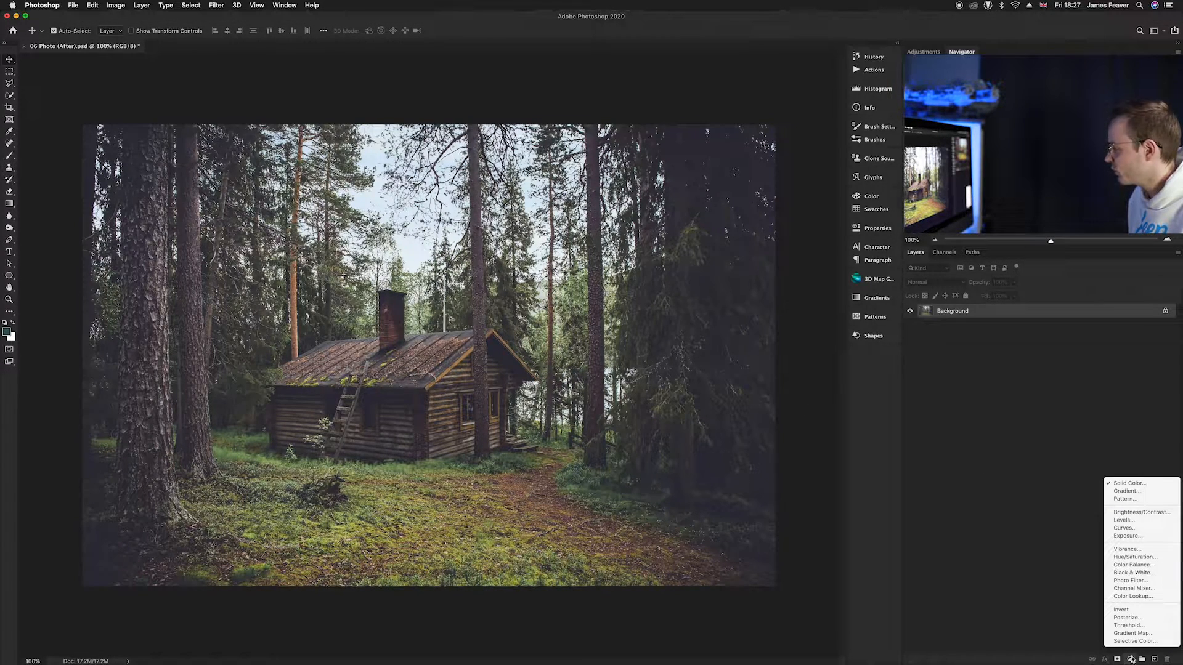
pyautogui.click(1126, 557)
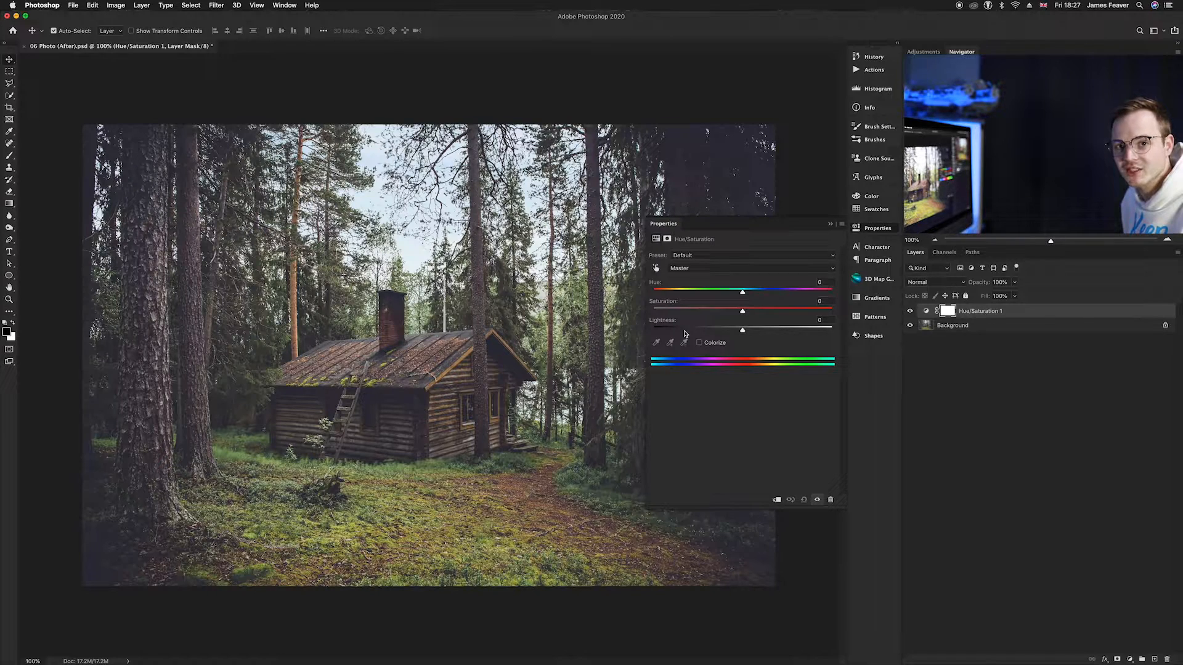
pyautogui.click(698, 273)
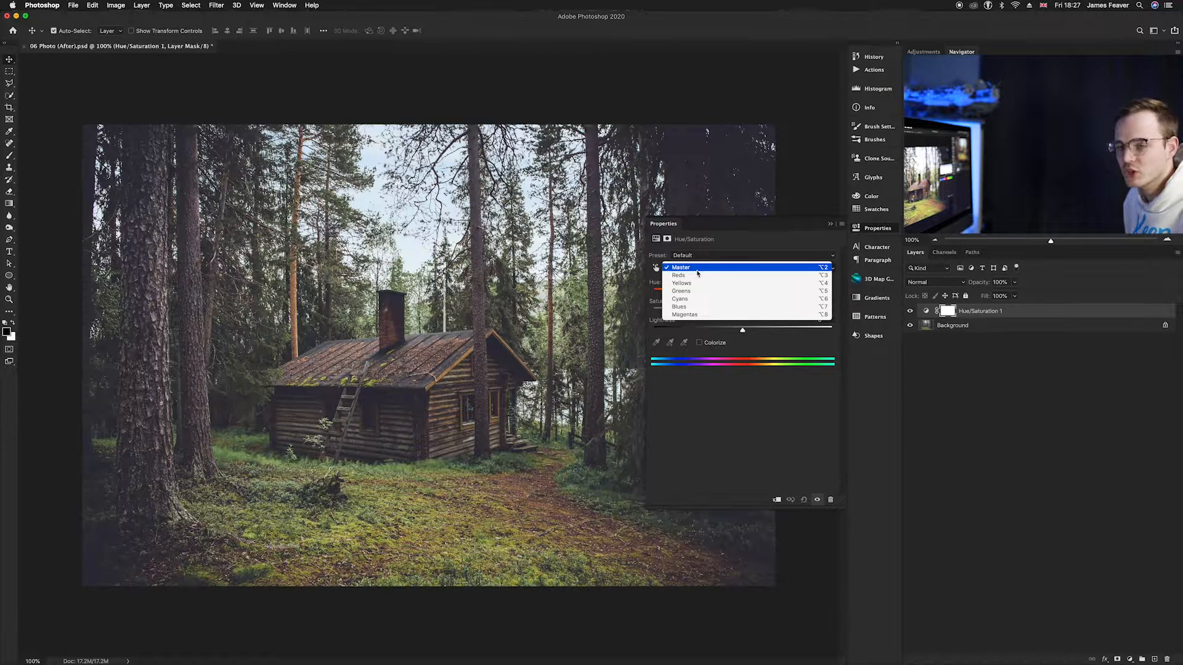
pyautogui.click(685, 291)
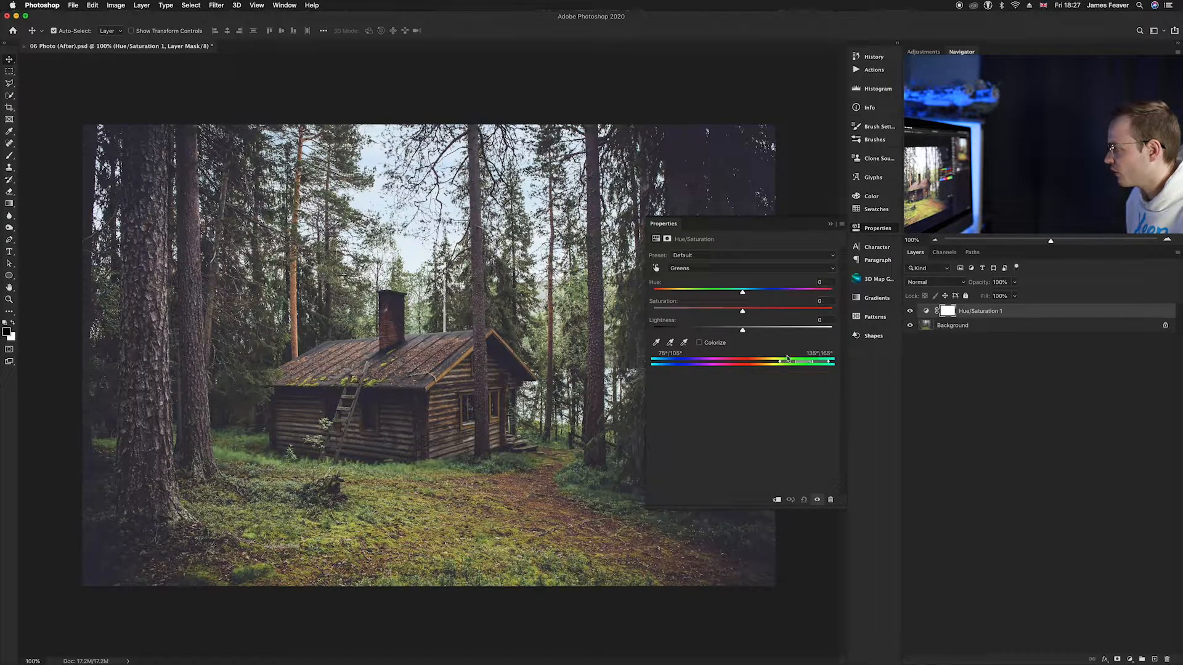
pyautogui.moveTo(742, 311); pyautogui.dragTo(651, 313)
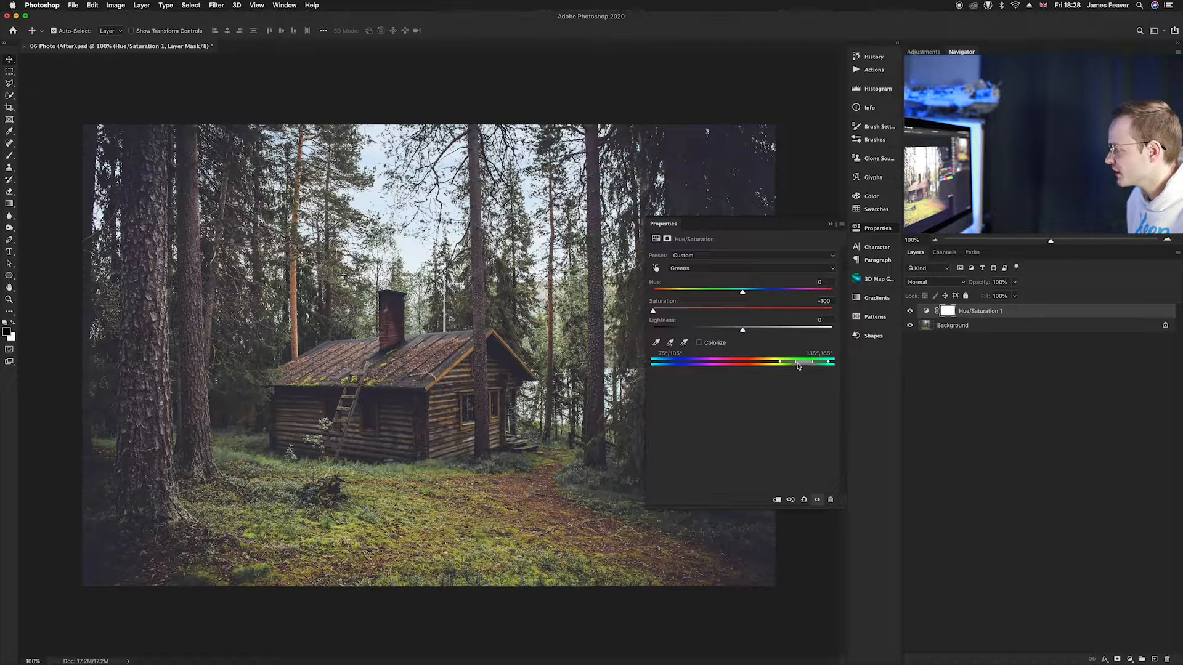
# Widen the adjusted Greens colour range through the yellows into the reds, to lower limits of about 344°/26°.
pyautogui.moveTo(795, 364); pyautogui.dragTo(763, 364)
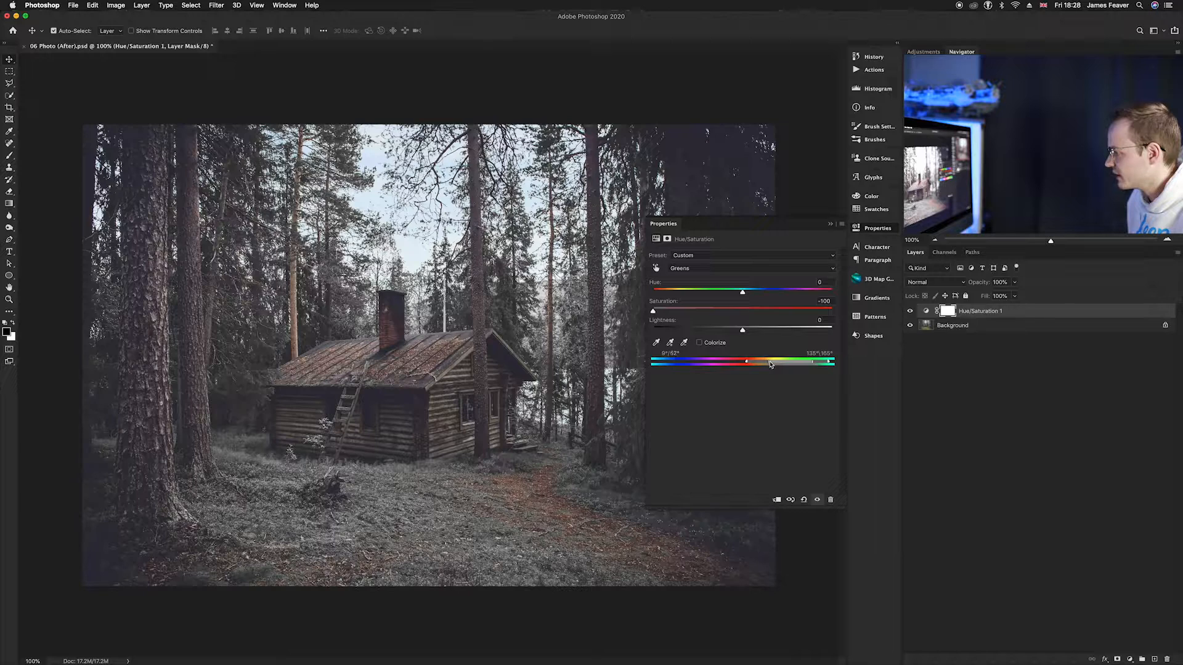
pyautogui.moveTo(747, 362)
pyautogui.mouseDown()
pyautogui.moveTo(733, 363)
pyautogui.moveTo(757, 364)
pyautogui.mouseUp()
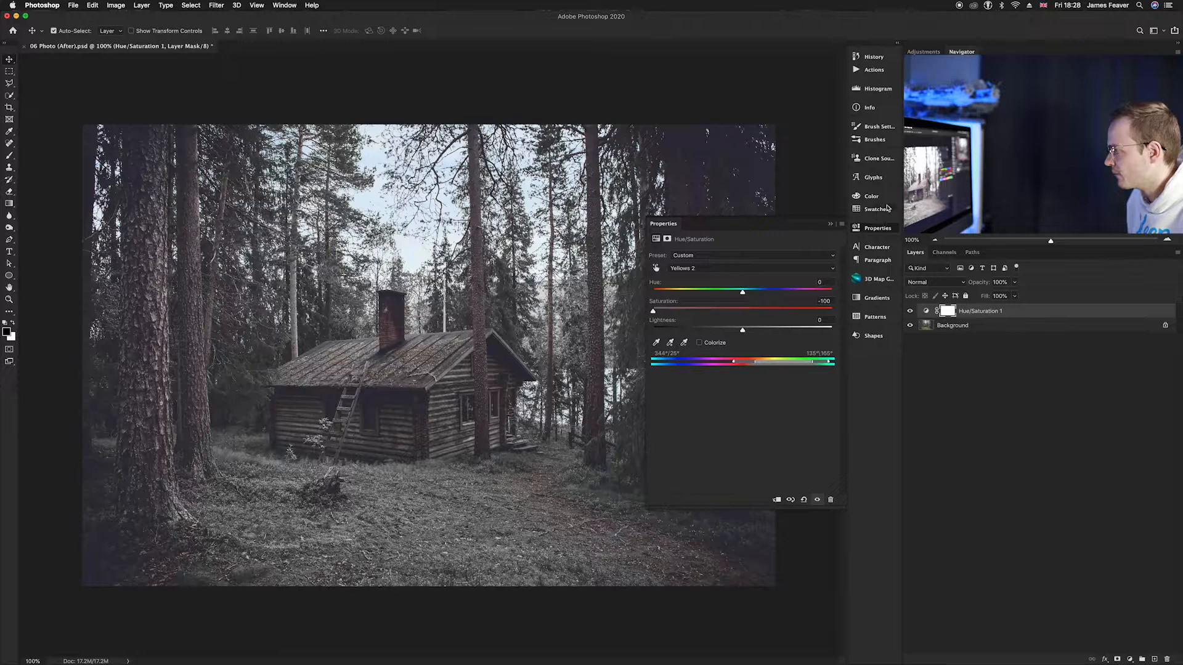
pyautogui.click(875, 231)
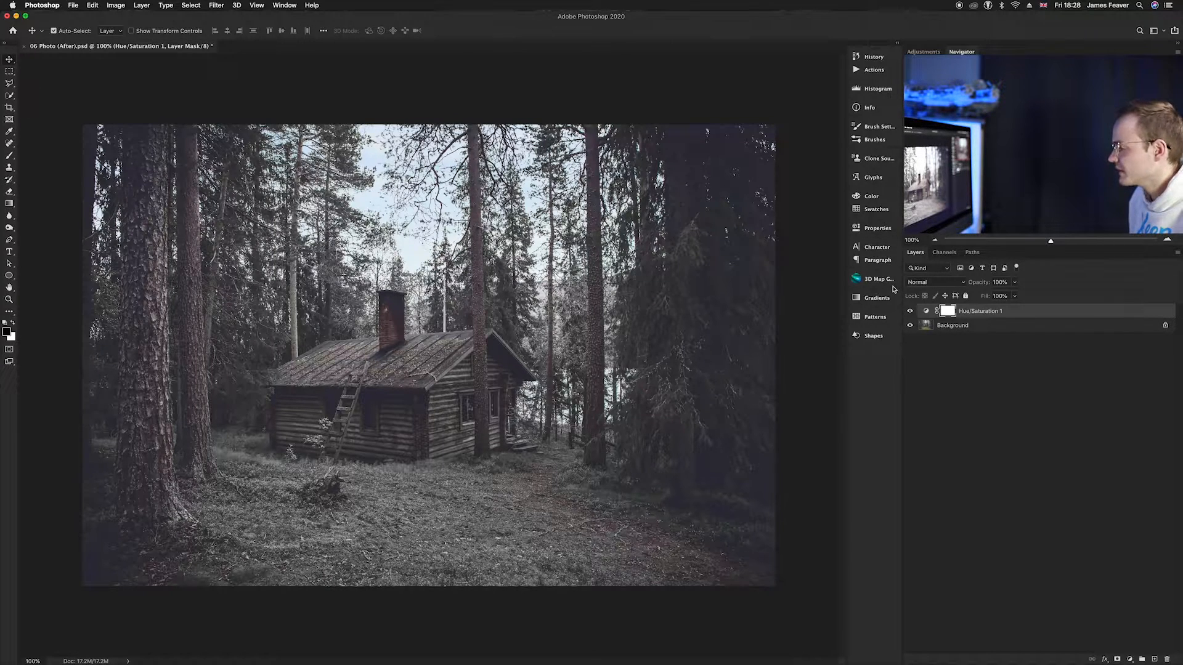
# Add a Black & White adjustment layer and set its Reds, Yellows and Greens to 300.
pyautogui.click(1129, 659)
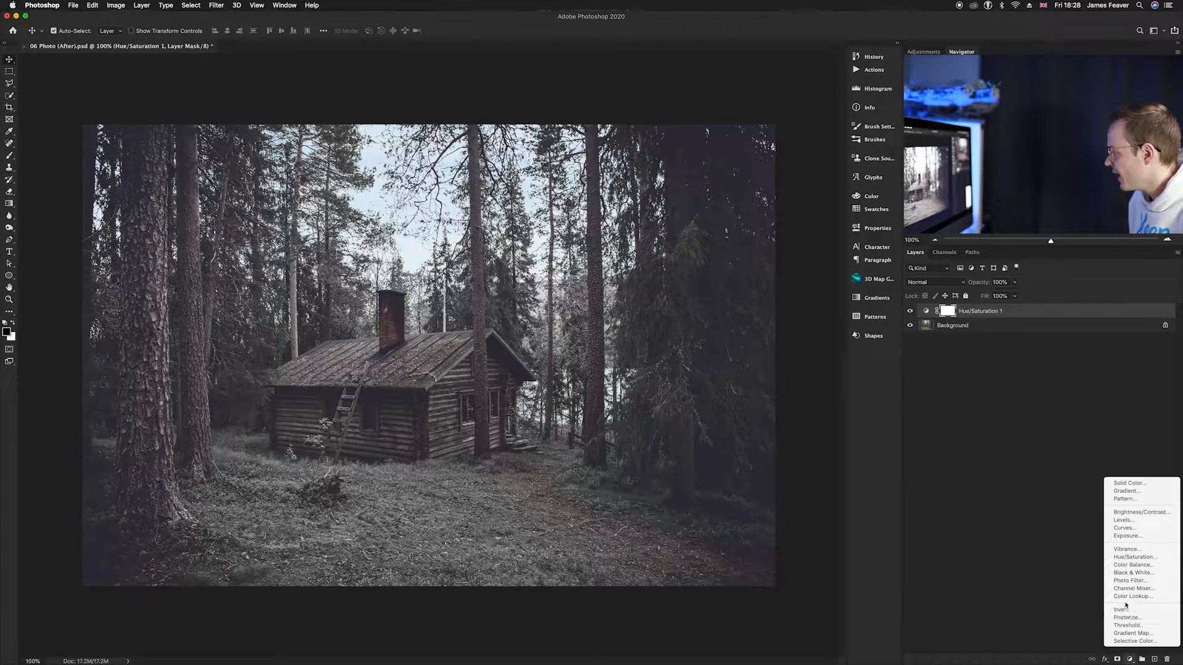
pyautogui.click(1120, 574)
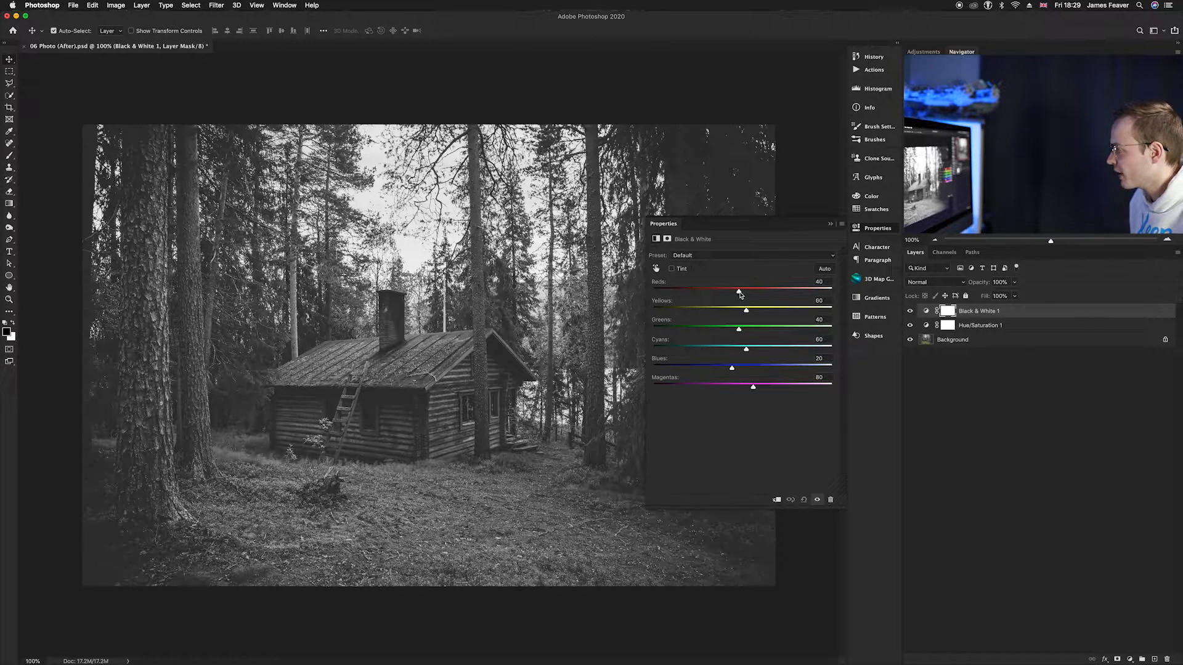
pyautogui.moveTo(739, 294); pyautogui.dragTo(833, 292)
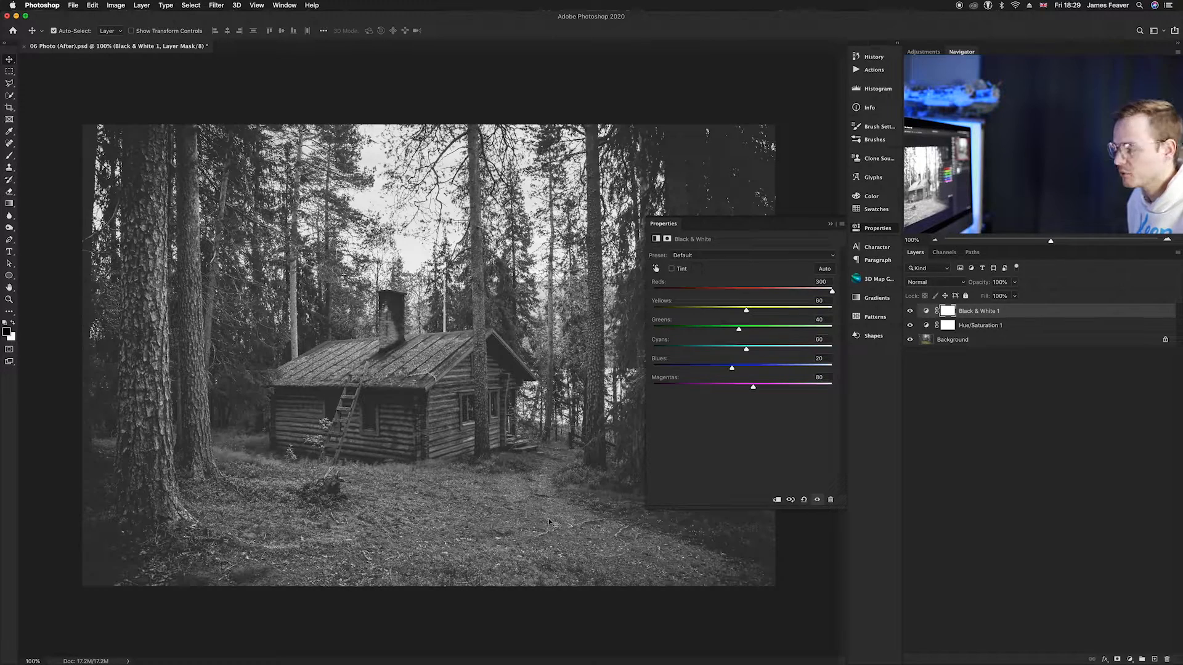
pyautogui.moveTo(746, 310); pyautogui.dragTo(856, 314)
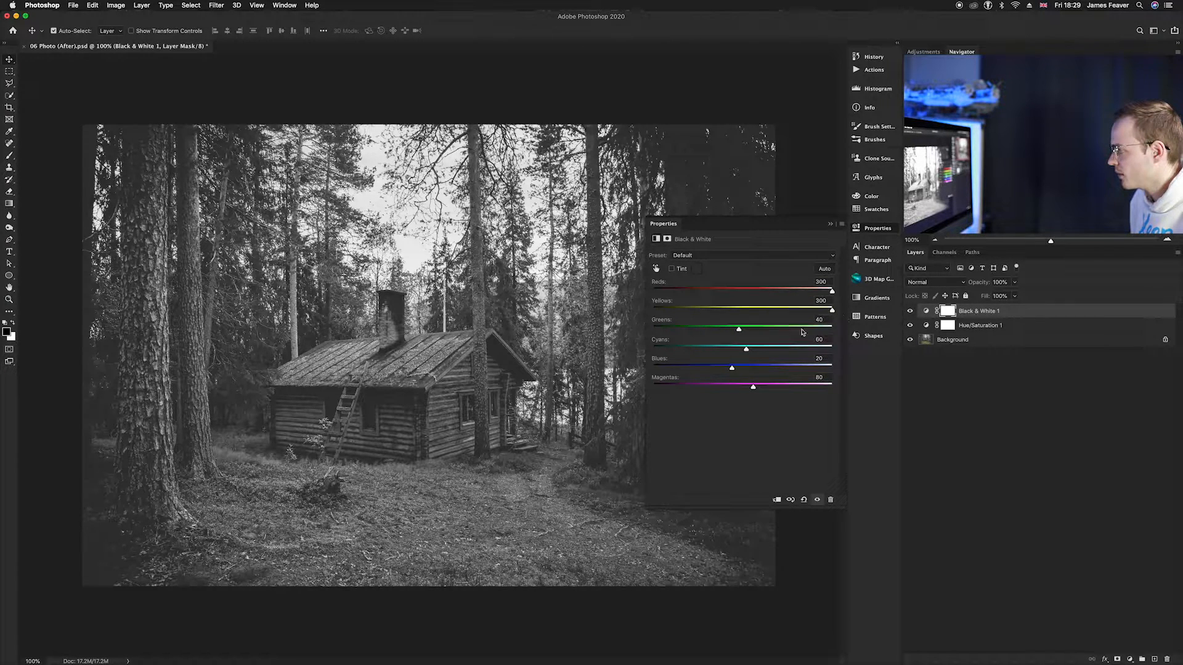
pyautogui.moveTo(739, 331); pyautogui.dragTo(855, 333)
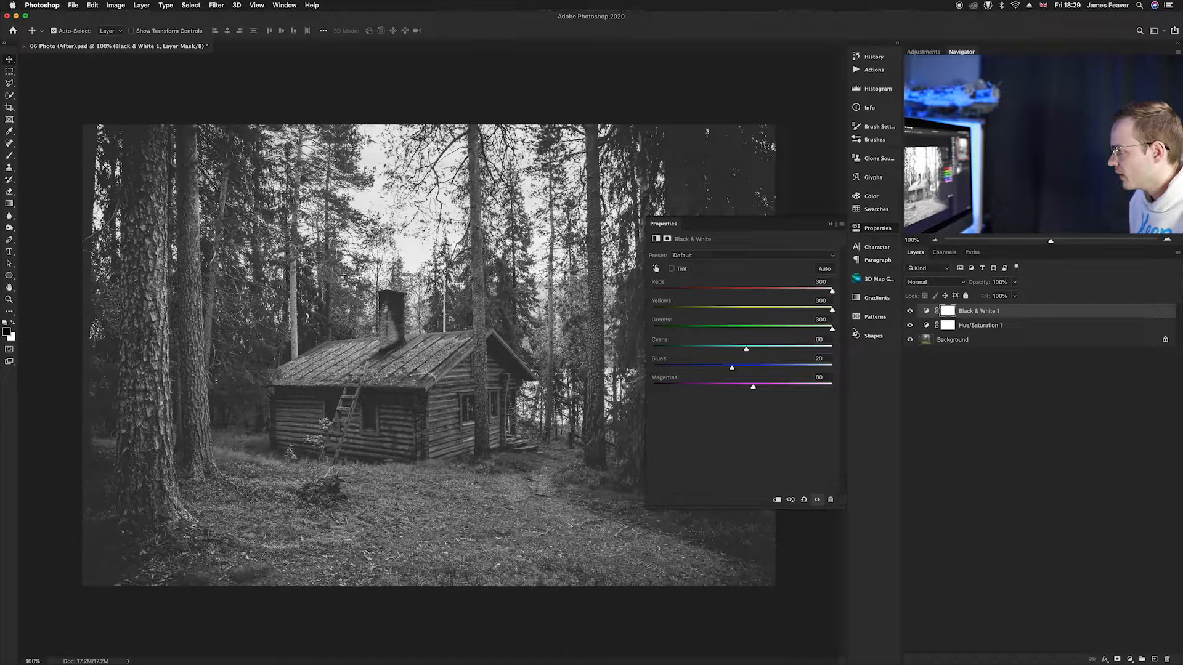
# Set the Cyans and Blues of the Black & White adjustment to -200.
pyautogui.moveTo(747, 350); pyautogui.dragTo(653, 350)
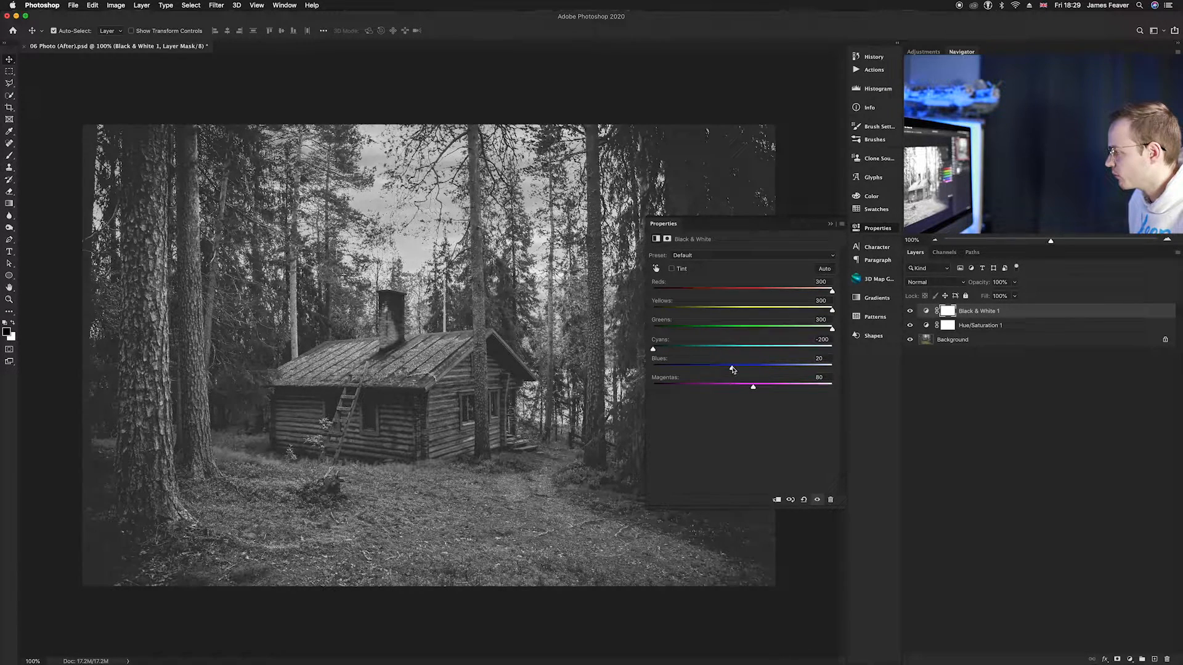
pyautogui.moveTo(732, 368); pyautogui.dragTo(636, 368)
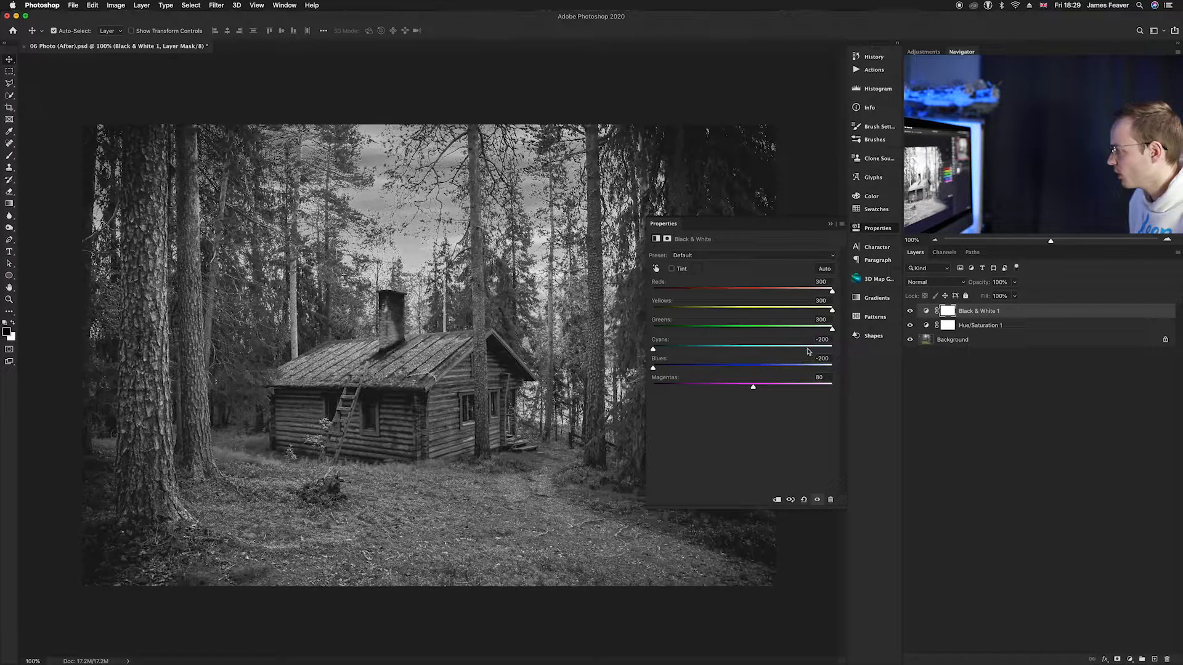
pyautogui.click(879, 228)
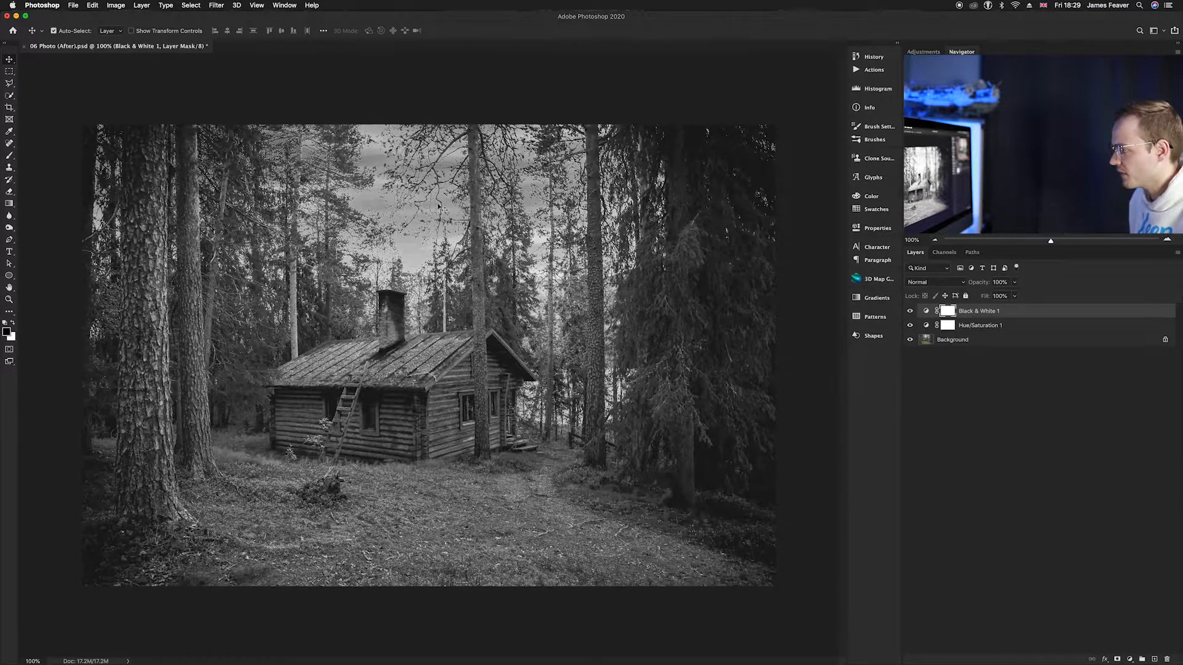
# Load the luminosity of the RGB composite channel as a selection and return to the layer stack.
pyautogui.click(946, 254)
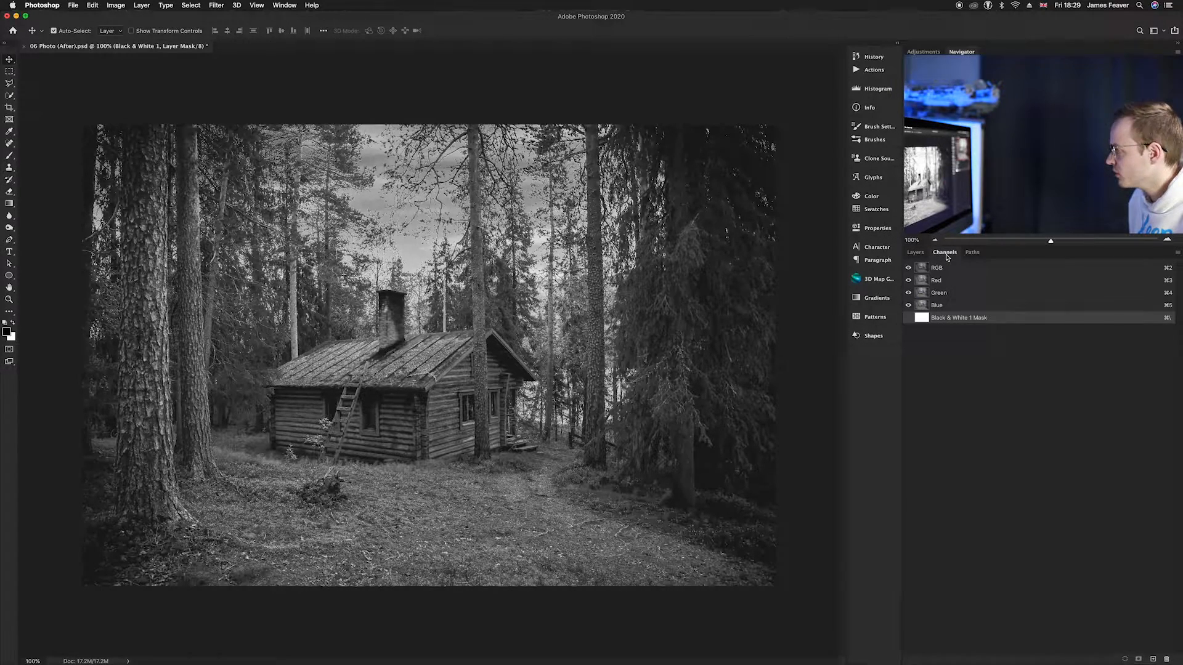
pyautogui.click(922, 269)
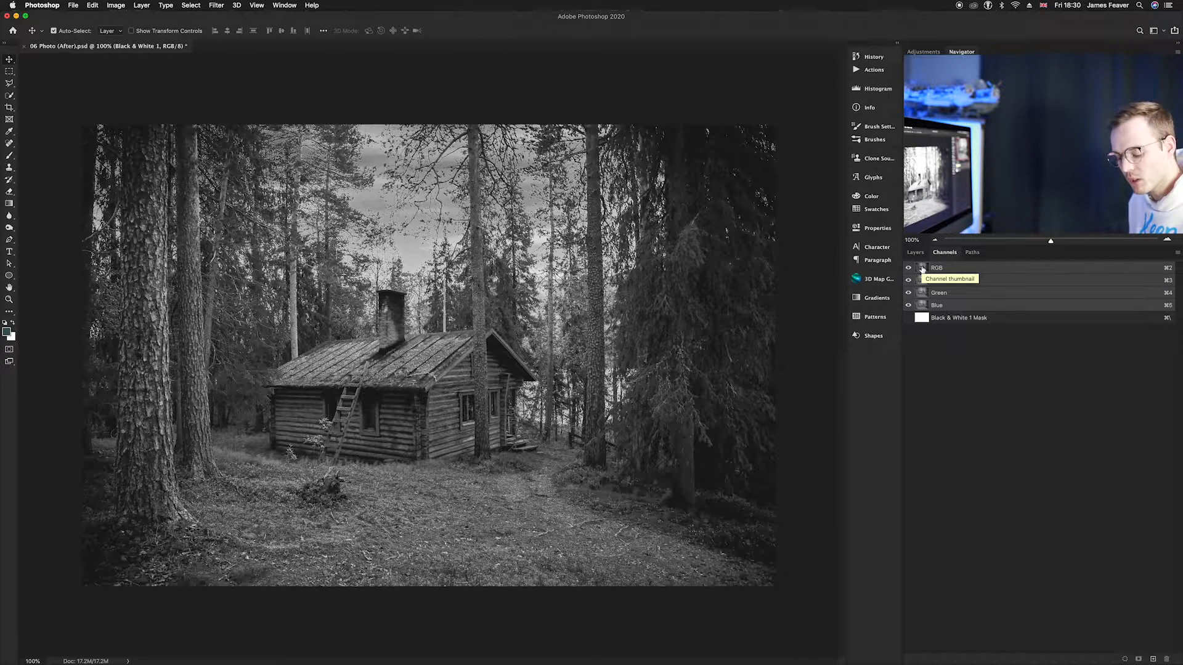
pyautogui.keyDown('super'); pyautogui.click(922, 269); pyautogui.keyUp('super')
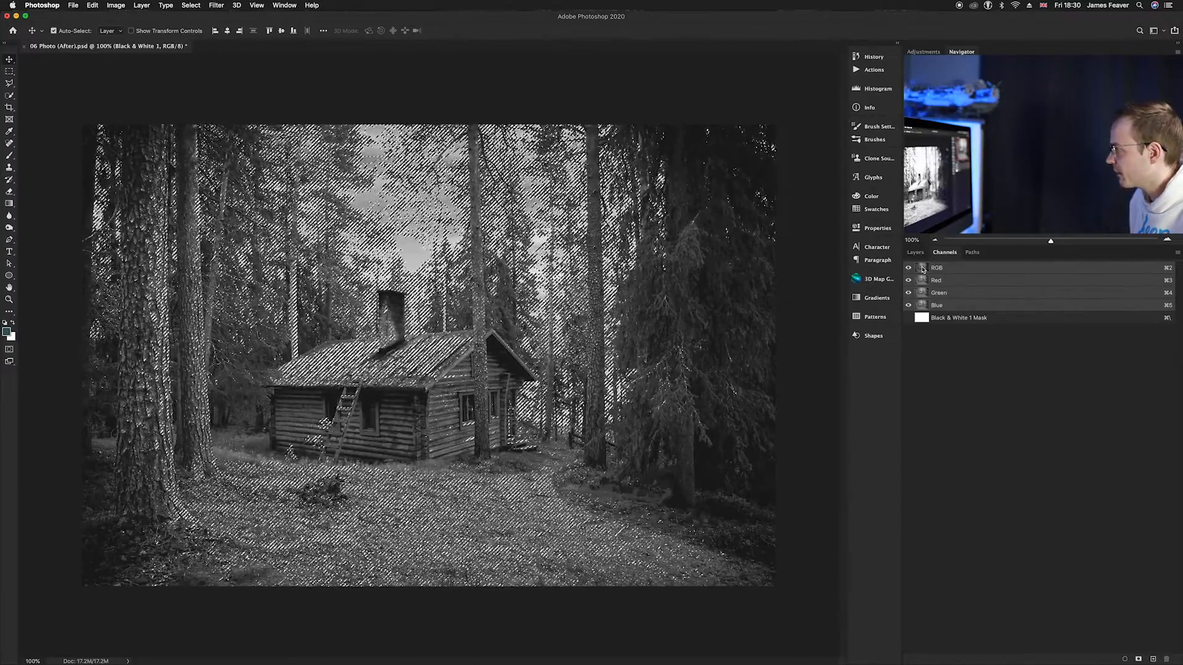
pyautogui.click(915, 253)
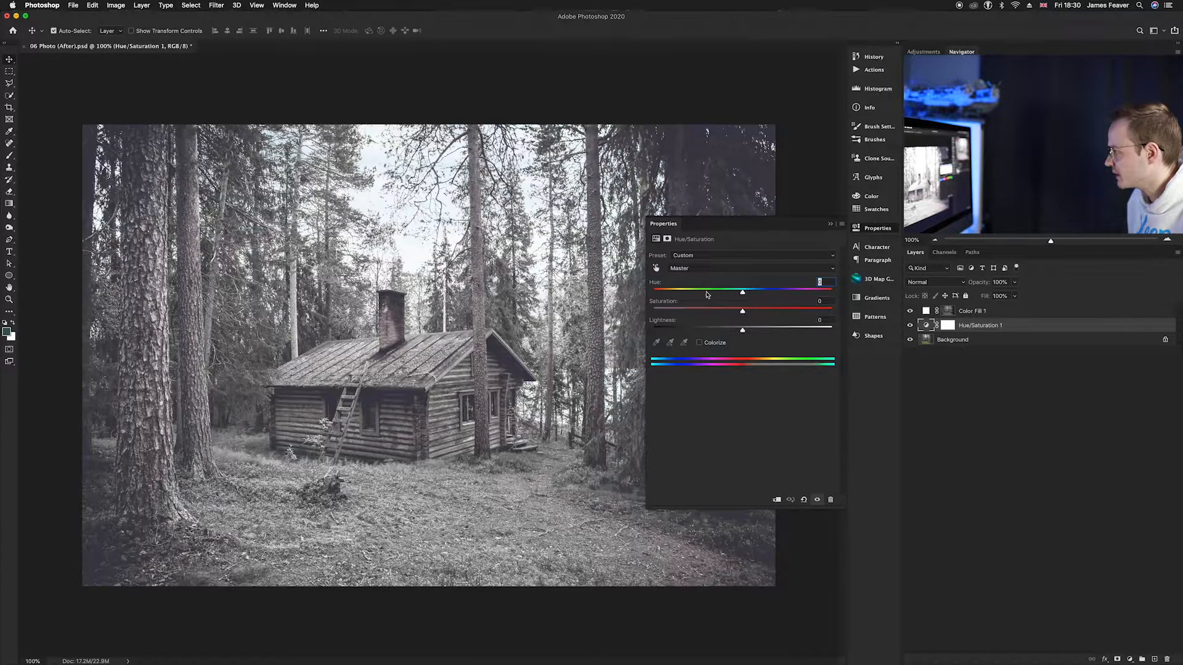
# Narrow the Yellows 2 range of the Hue/Saturation layer to lower limits of about 0°/64°.
pyautogui.click(703, 271)
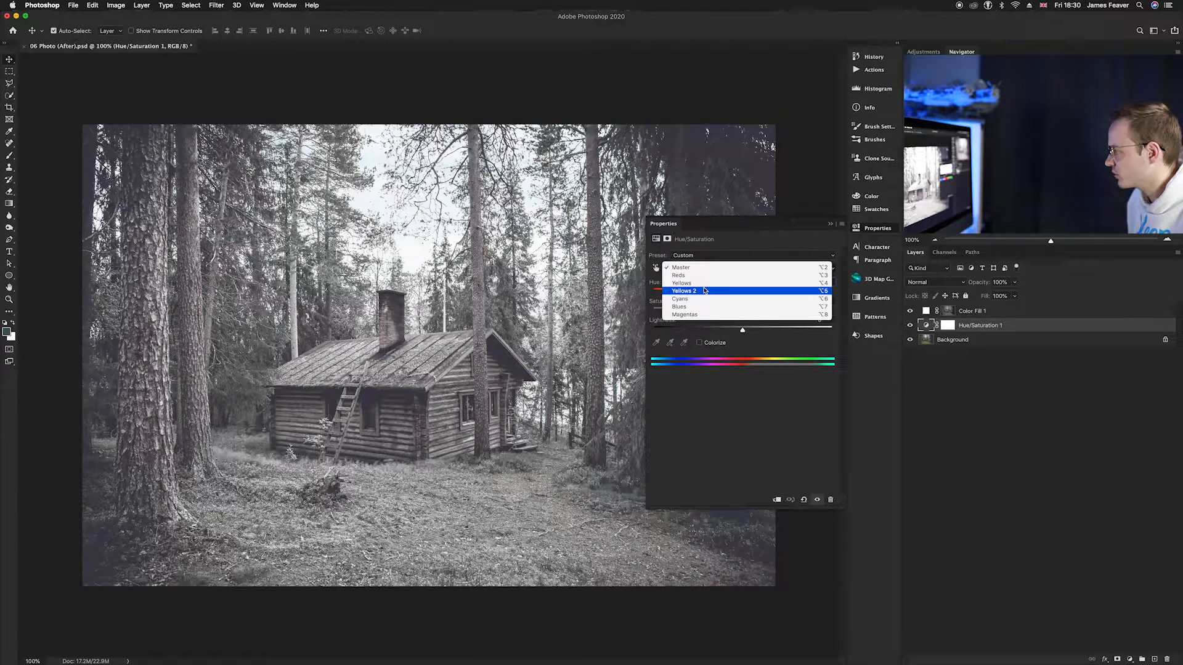
pyautogui.click(704, 290)
pyautogui.moveTo(756, 364)
pyautogui.mouseDown()
pyautogui.moveTo(786, 363)
pyautogui.moveTo(744, 364)
pyautogui.mouseUp()
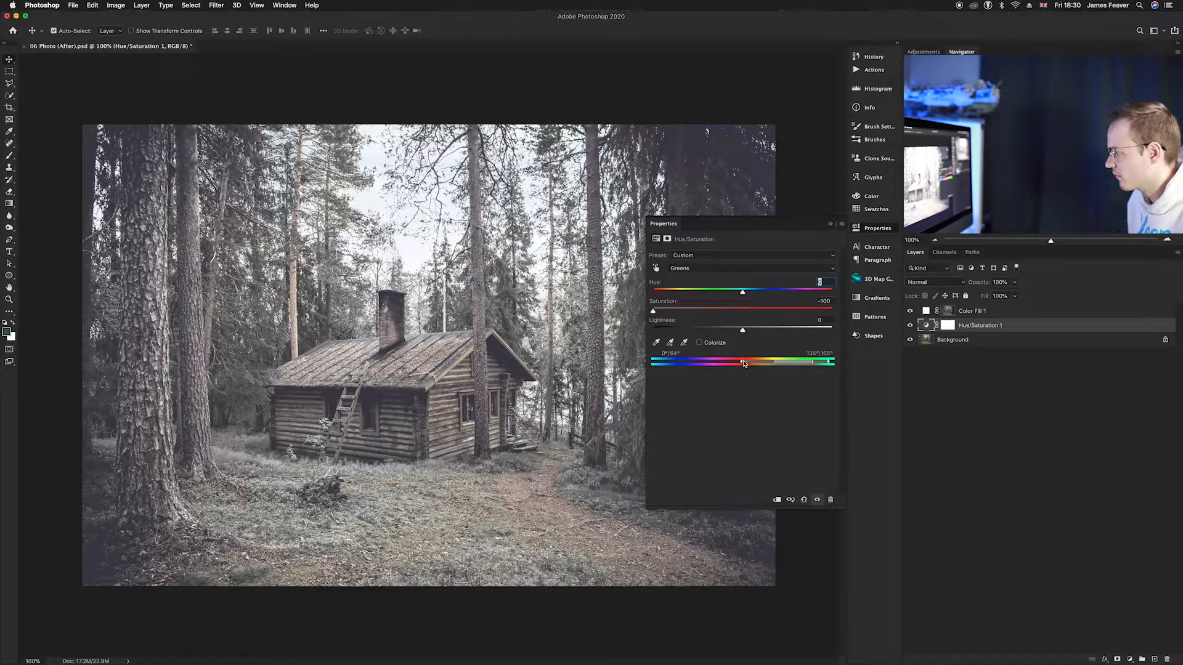
pyautogui.click(862, 230)
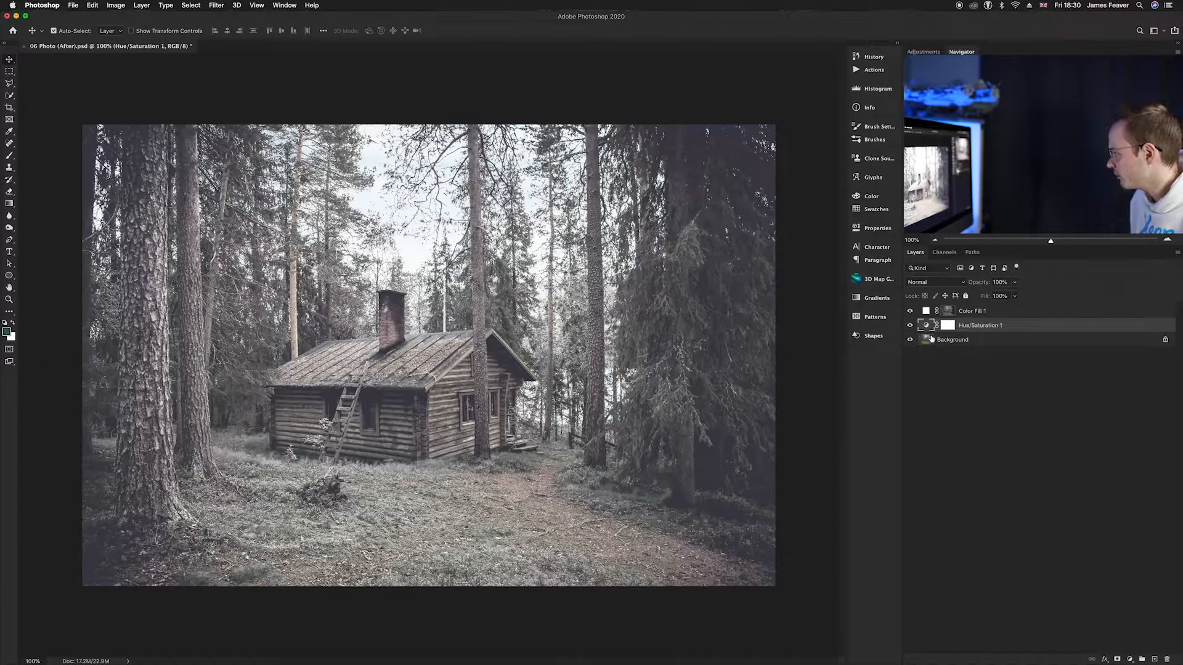
# With the Color Fill 1 layer selected, draw a Pen path from the tree trunk down the gable edge, along the eave and up to the ridge's far end.
pyautogui.click(926, 315)
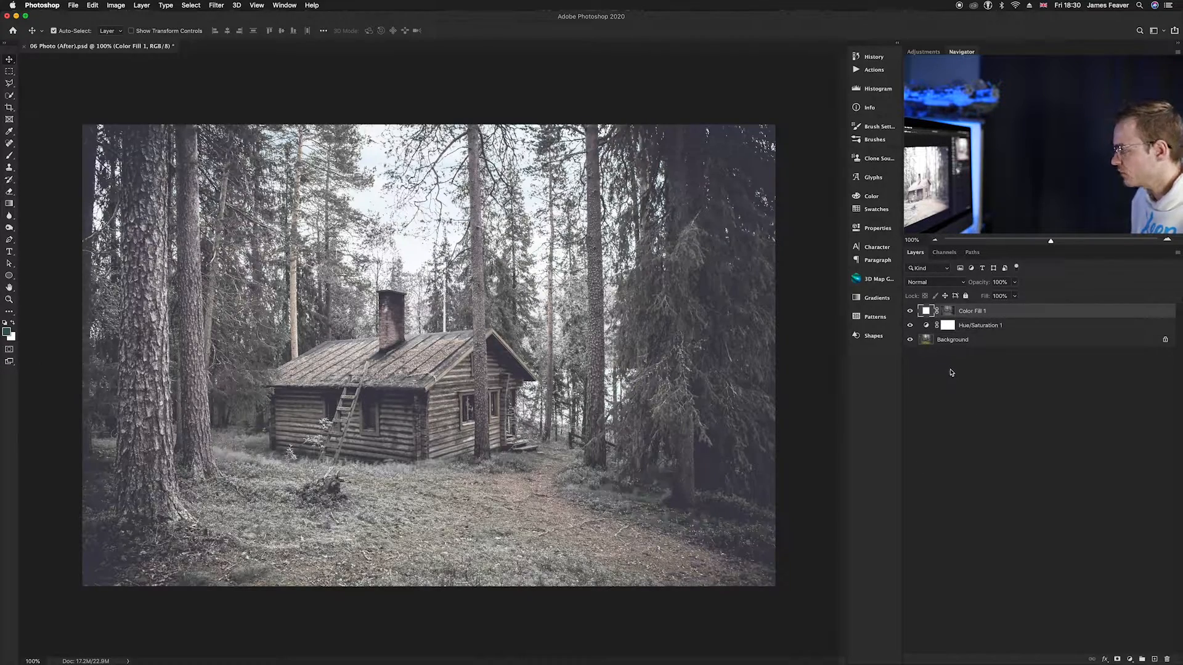
pyautogui.press('p')
pyautogui.scroll(5, 446, 357)
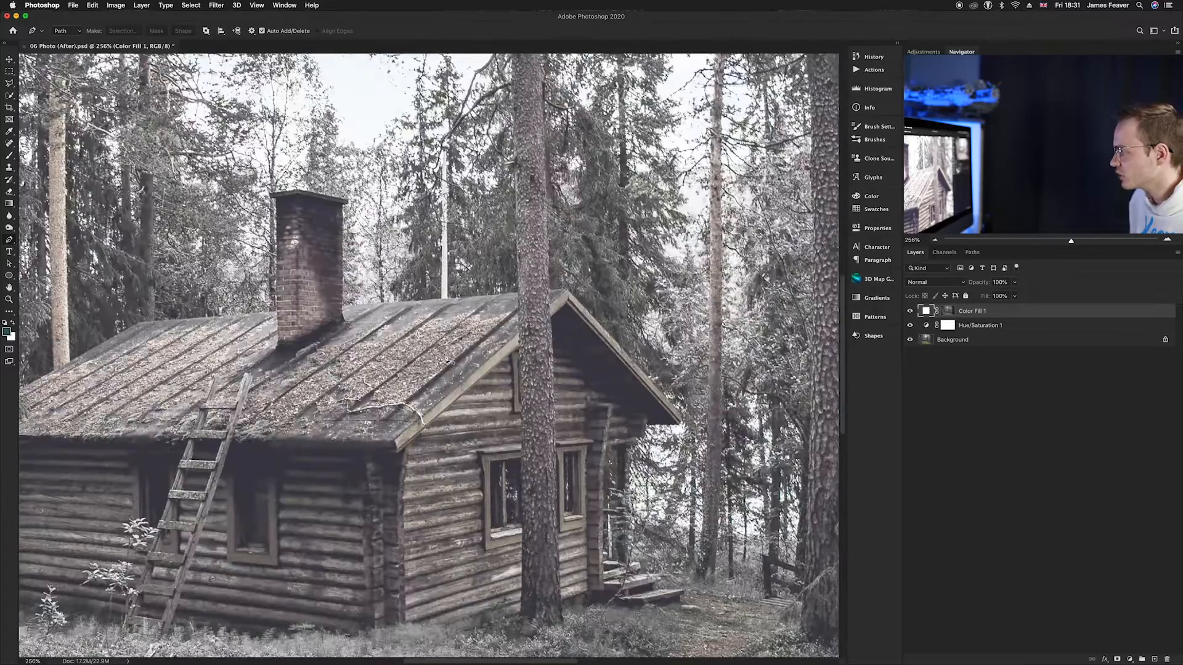
pyautogui.scroll(3, 445, 358)
pyautogui.click(562, 321)
pyautogui.click(373, 491)
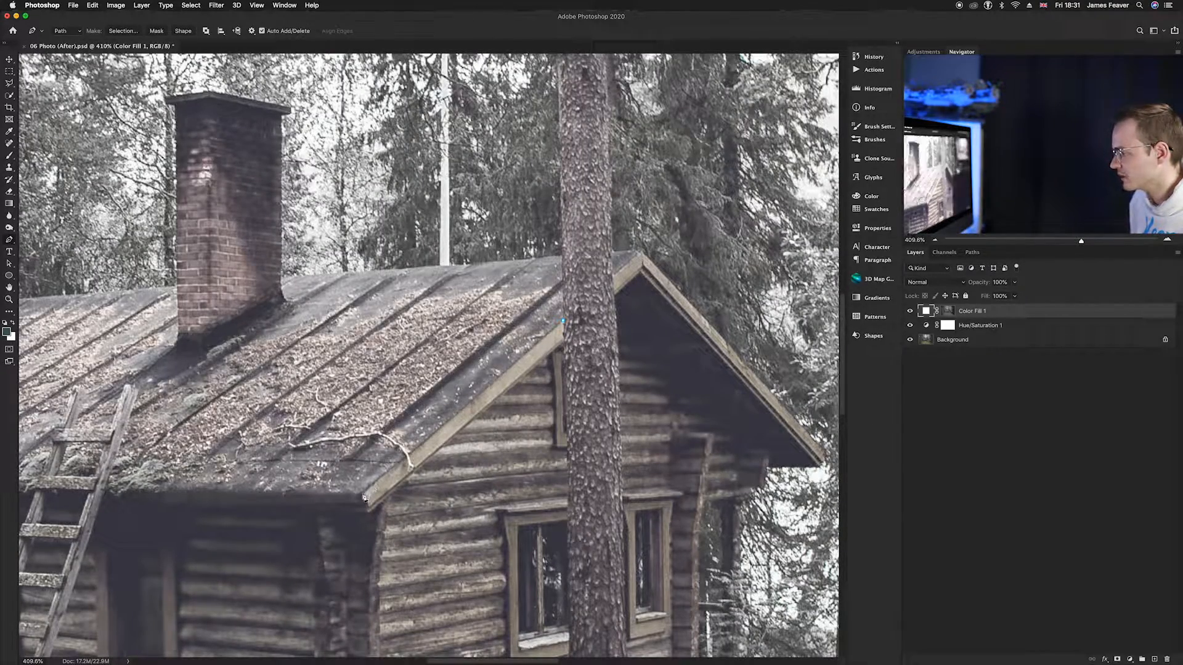
pyautogui.hscroll(-10, 585, 458)
pyautogui.click(163, 465)
pyautogui.click(179, 399)
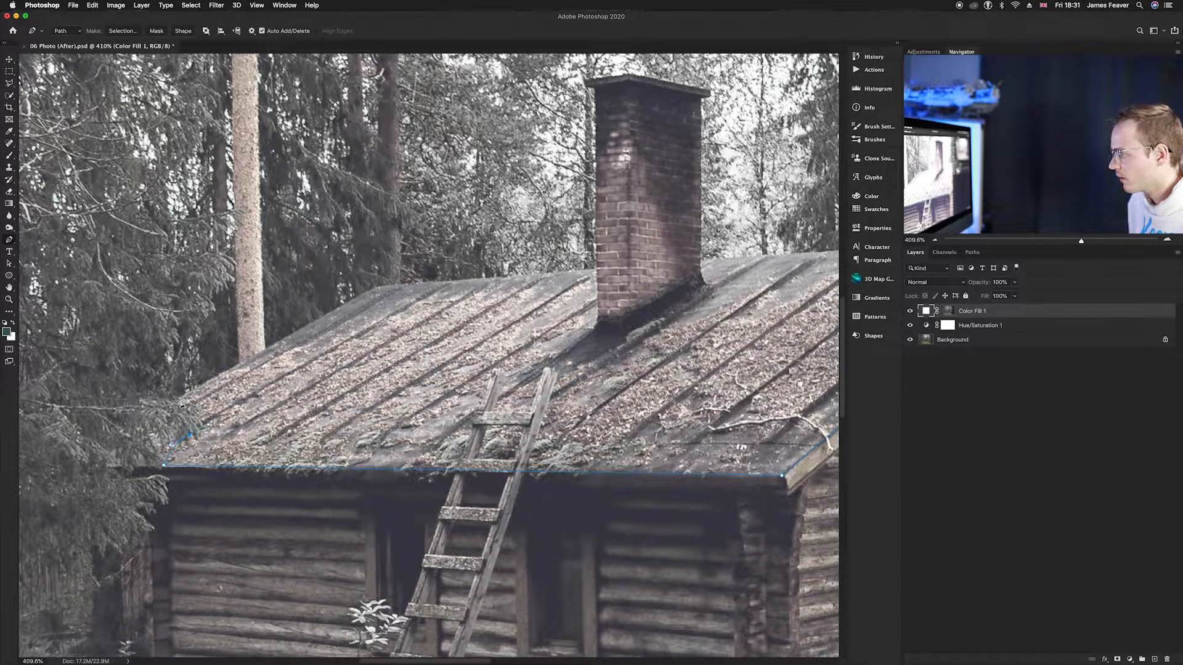
pyautogui.click(377, 286)
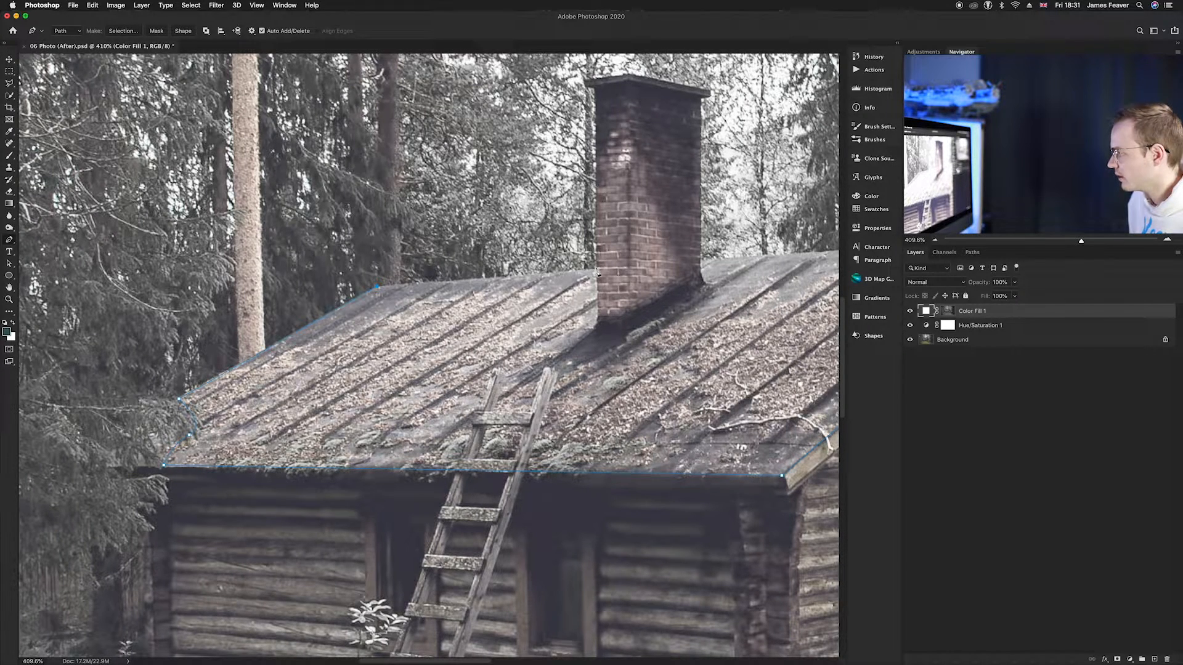
# Continue the roof path around the base of the chimney, leaving the brickwork outside it.
pyautogui.click(595, 331)
pyautogui.click(626, 332)
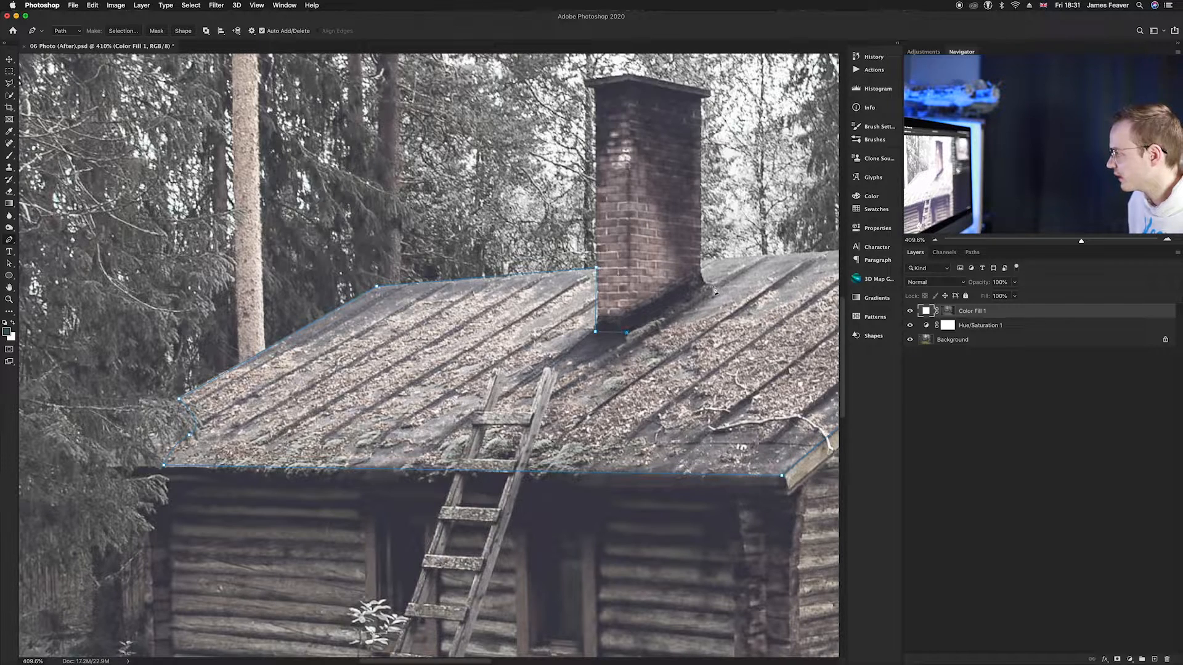
pyautogui.click(706, 284)
pyautogui.click(702, 258)
pyautogui.hscroll(10, 787, 258)
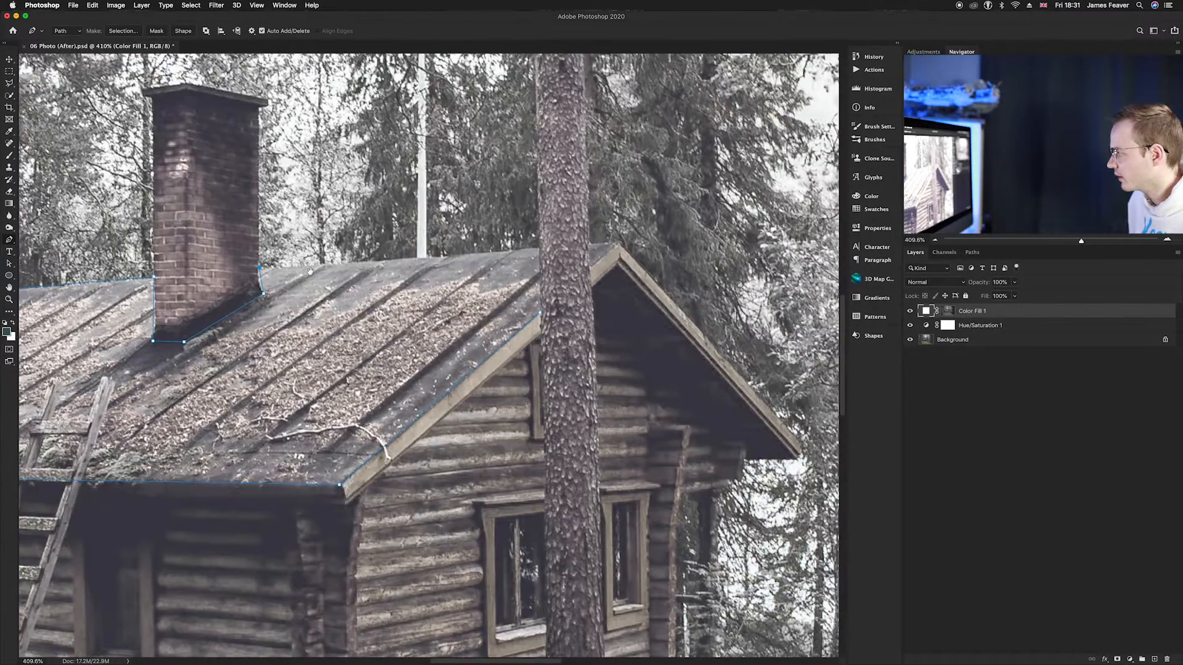
# Close the roof path along the ridge and tree trunk, and outline the small piece of roof on the trunk's other side.
pyautogui.click(540, 249)
pyautogui.click(540, 314)
pyautogui.click(589, 267)
pyautogui.click(618, 244)
pyautogui.click(588, 242)
pyautogui.hscroll(-2, 566, 308)
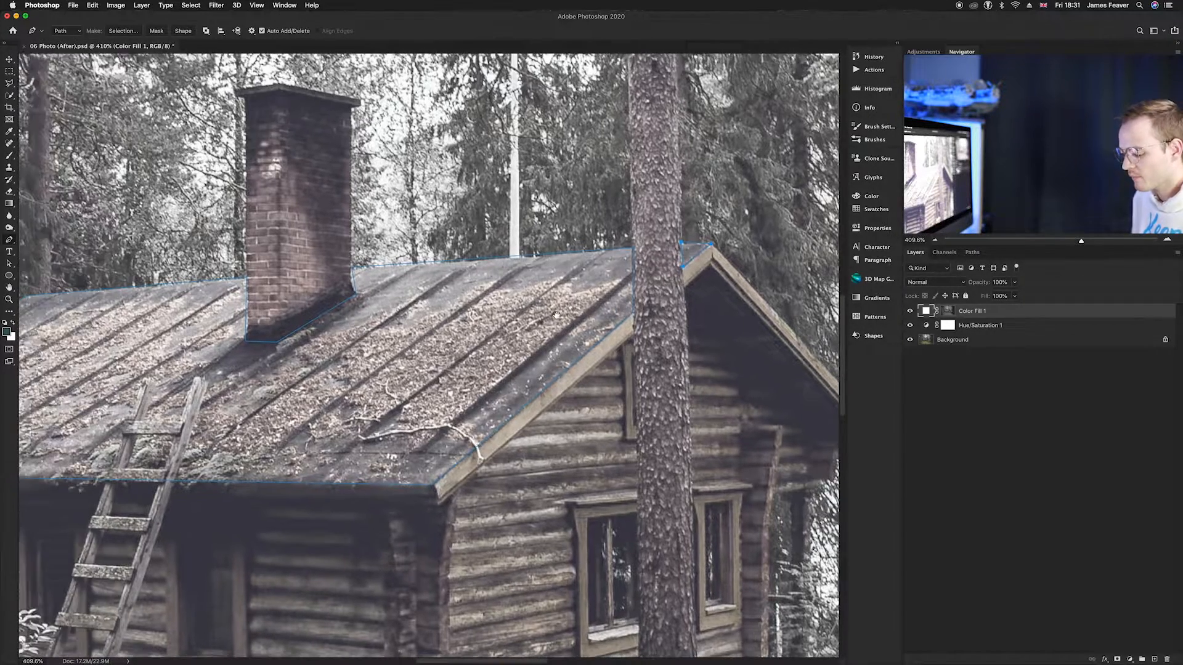
# Save the roof work path as Path 3 and load it as a selection.
pyautogui.press('super+0')
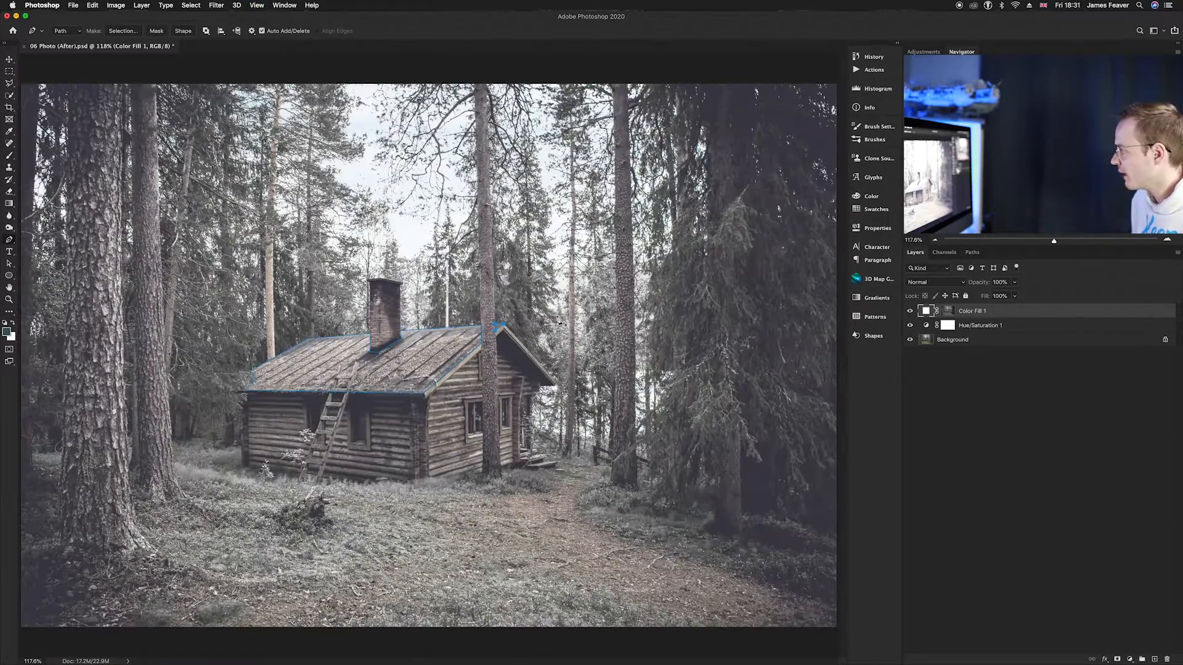
pyautogui.click(972, 253)
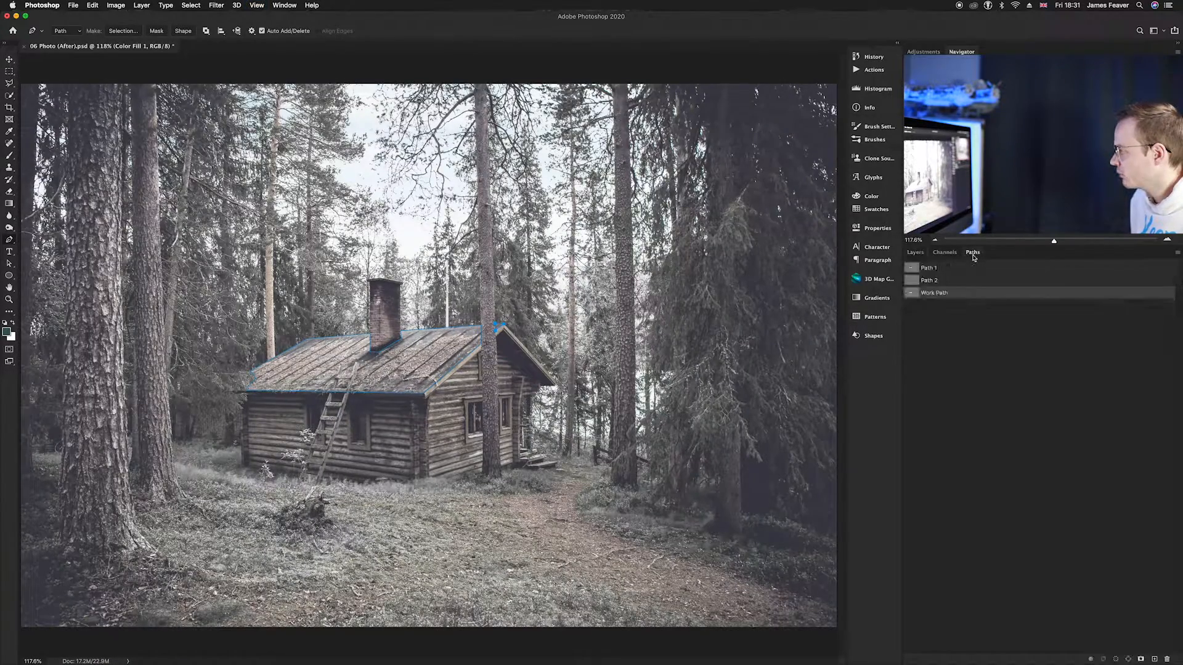
pyautogui.doubleClick(913, 295)
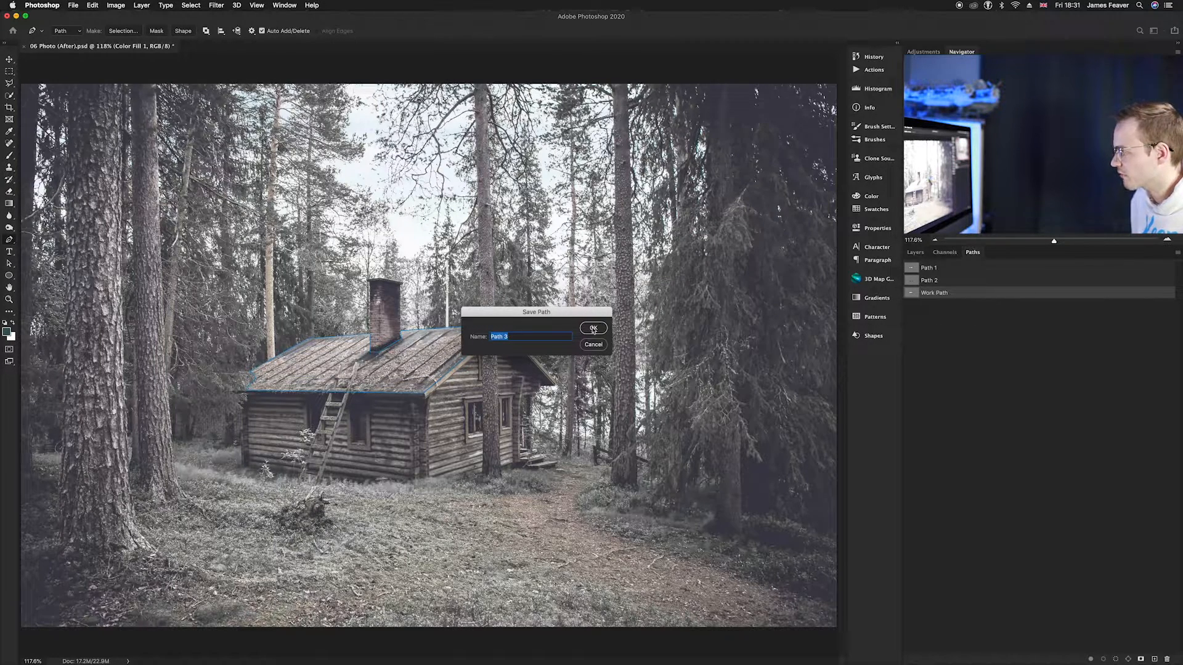
pyautogui.click(594, 329)
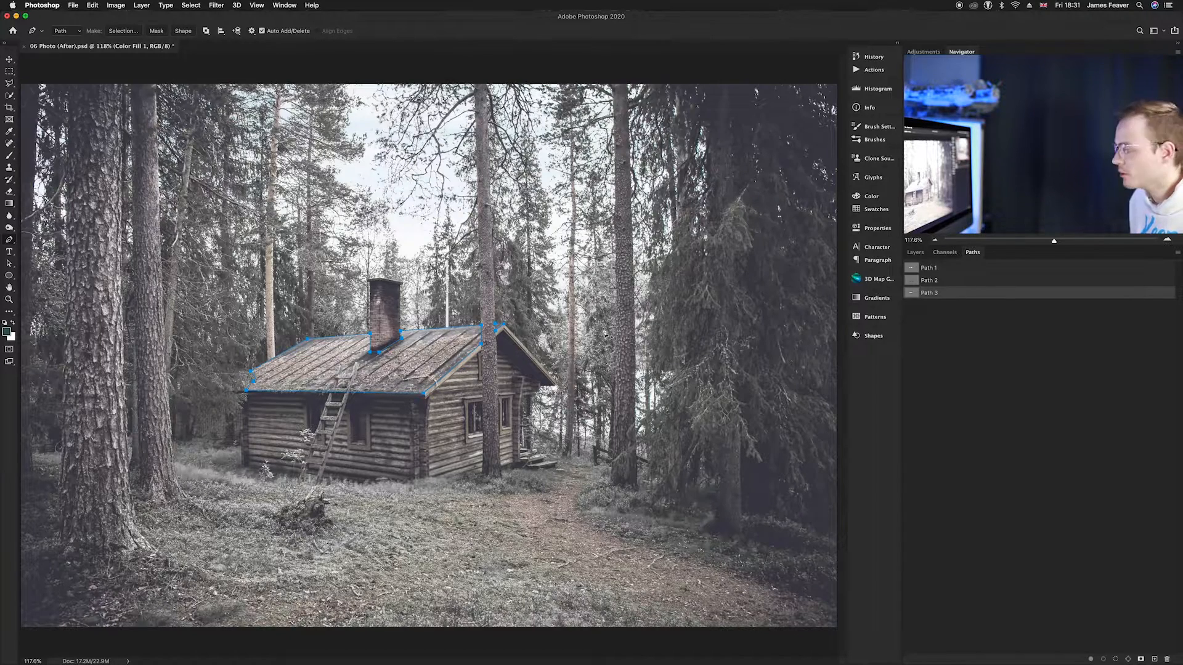
pyautogui.click(914, 303)
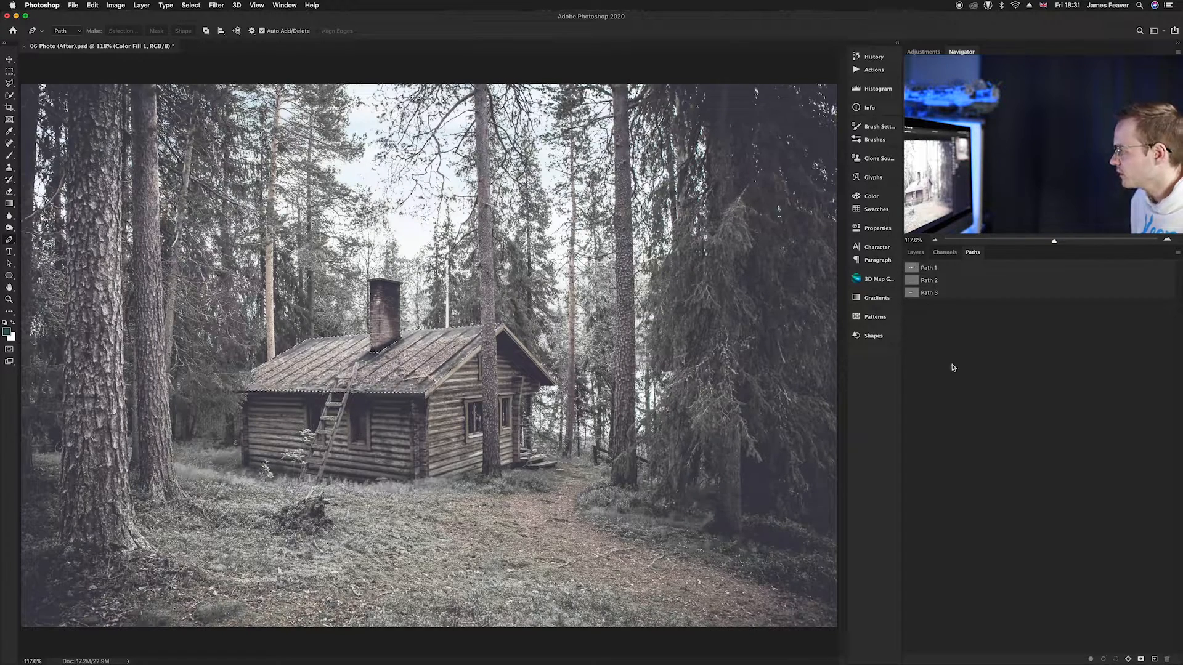
pyautogui.click(915, 253)
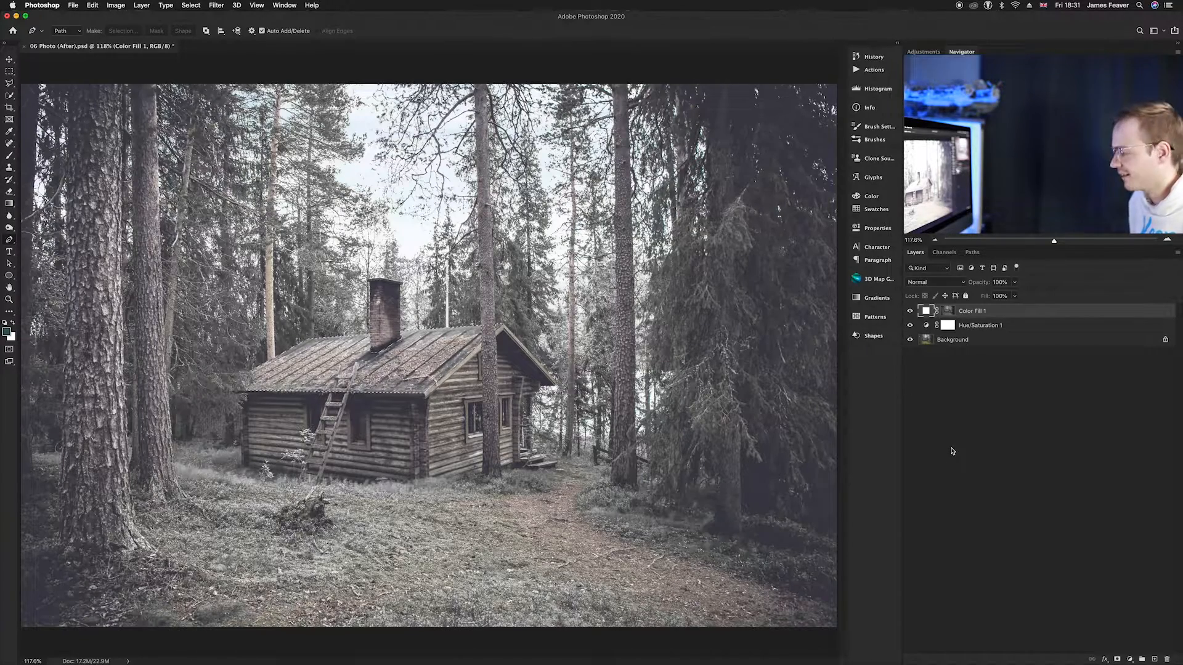
# Add a pure white Solid Color fill layer masked to the roof area, above Color Fill 1.
pyautogui.click(1130, 659)
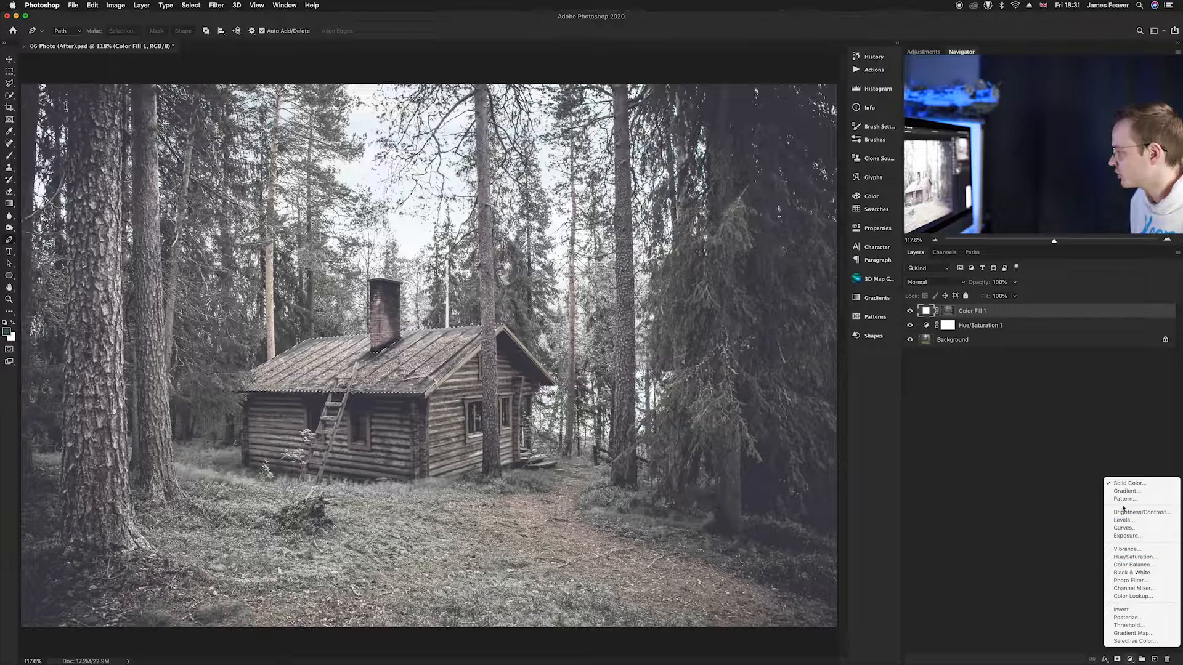
pyautogui.click(1121, 484)
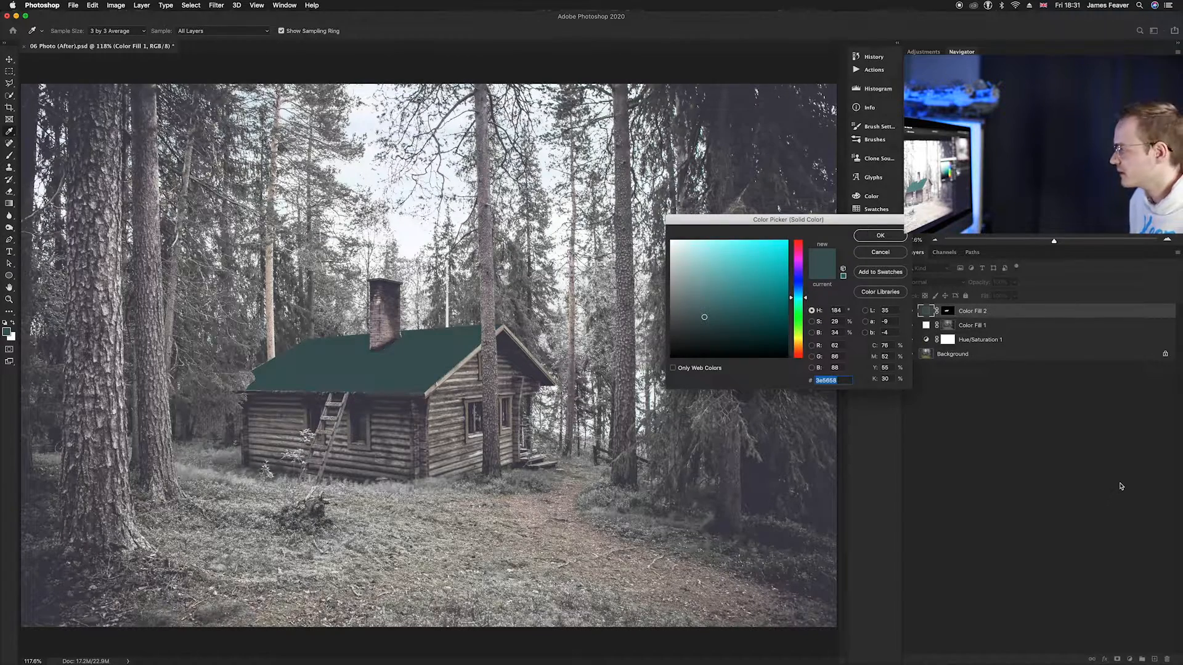
pyautogui.moveTo(704, 317); pyautogui.dragTo(661, 217)
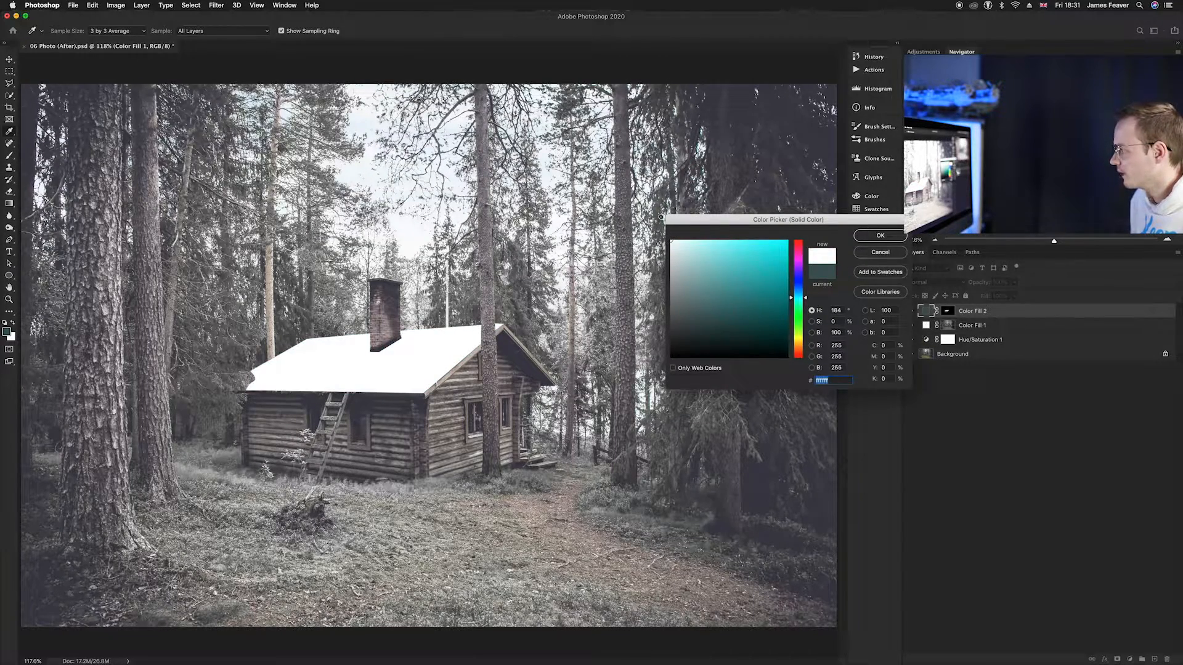
pyautogui.click(867, 238)
# Give the roof fill layer a Bevel & Emboss reset to defaults, with depth 220%, size 18 px and shadow opacity 21%.
pyautogui.press('p')
pyautogui.scroll(5, 298, 379)
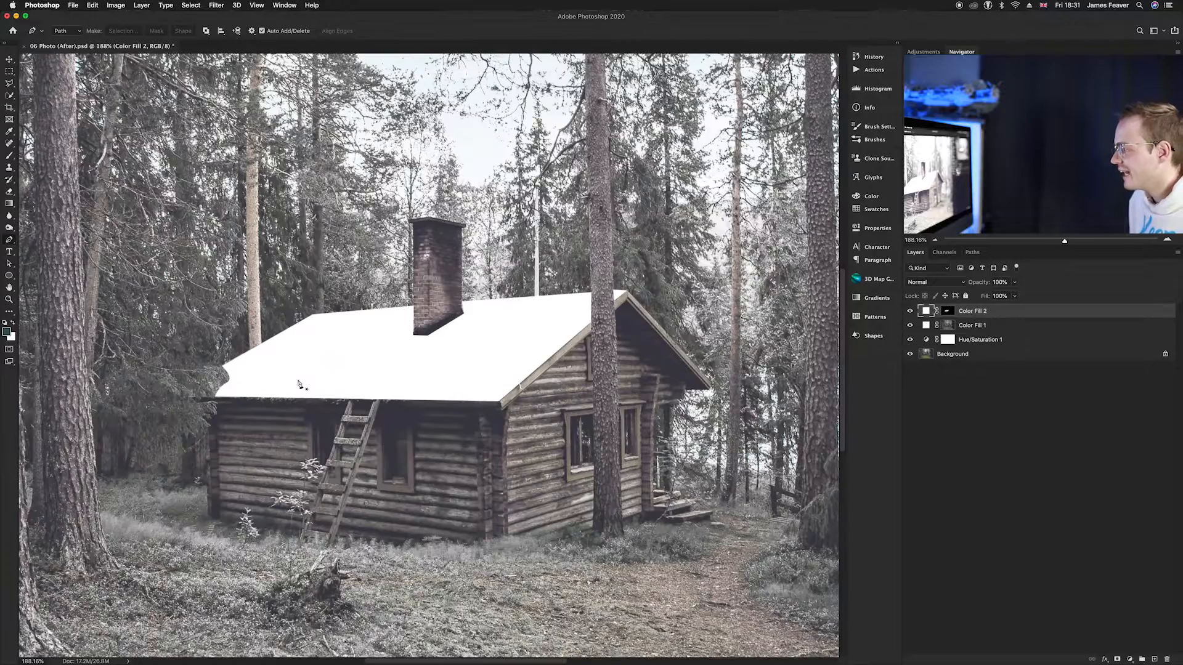
pyautogui.hscroll(2, 376, 406)
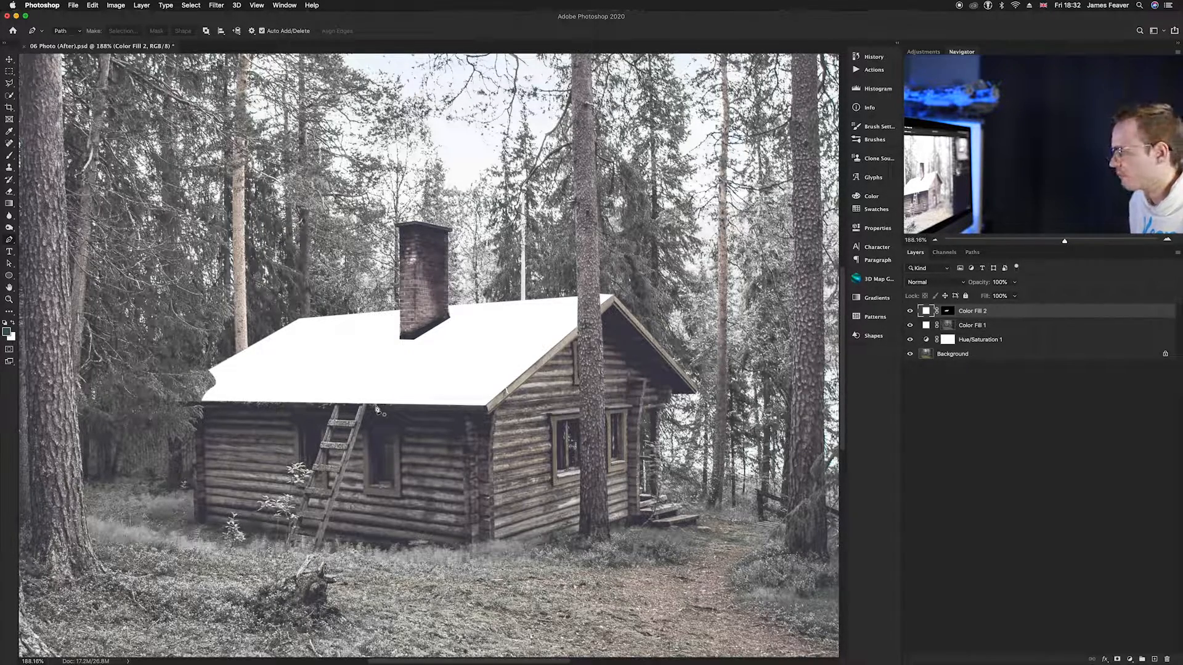
pyautogui.doubleClick(1006, 316)
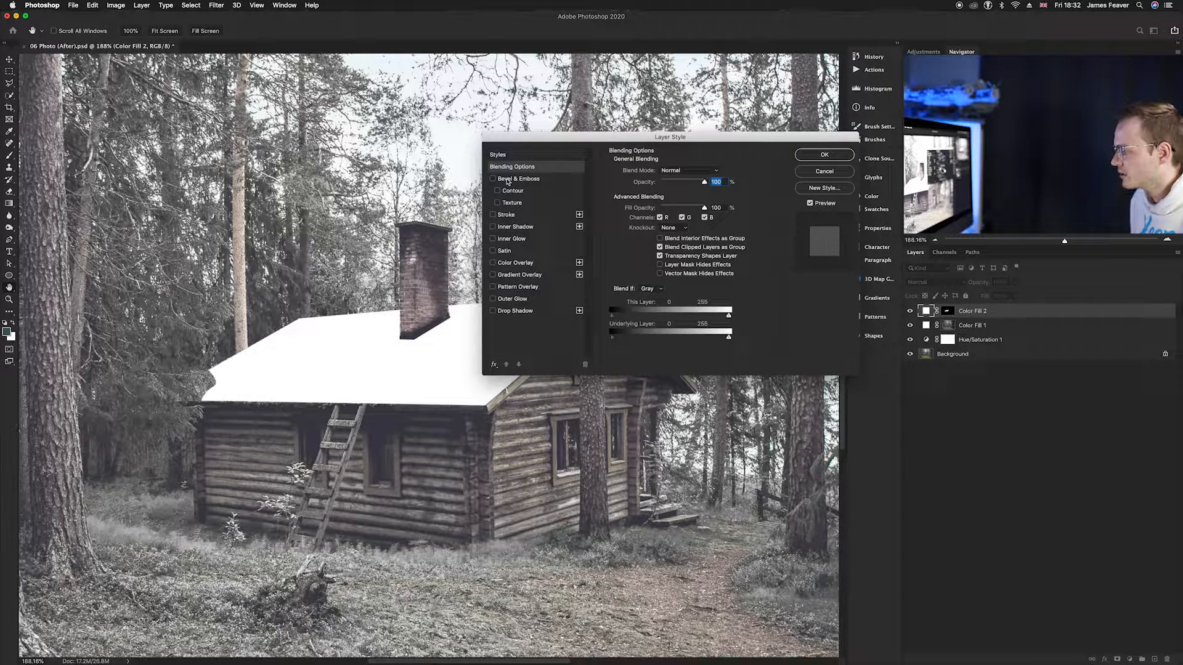
pyautogui.click(507, 180)
pyautogui.moveTo(525, 141); pyautogui.dragTo(670, 131)
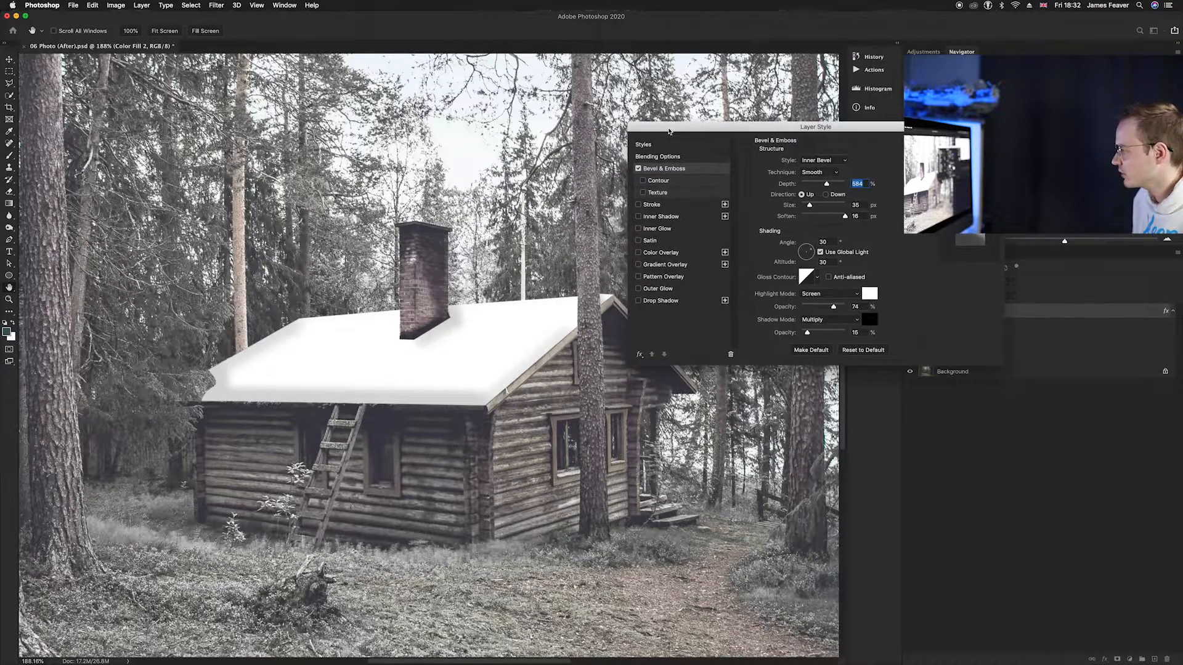
pyautogui.click(847, 350)
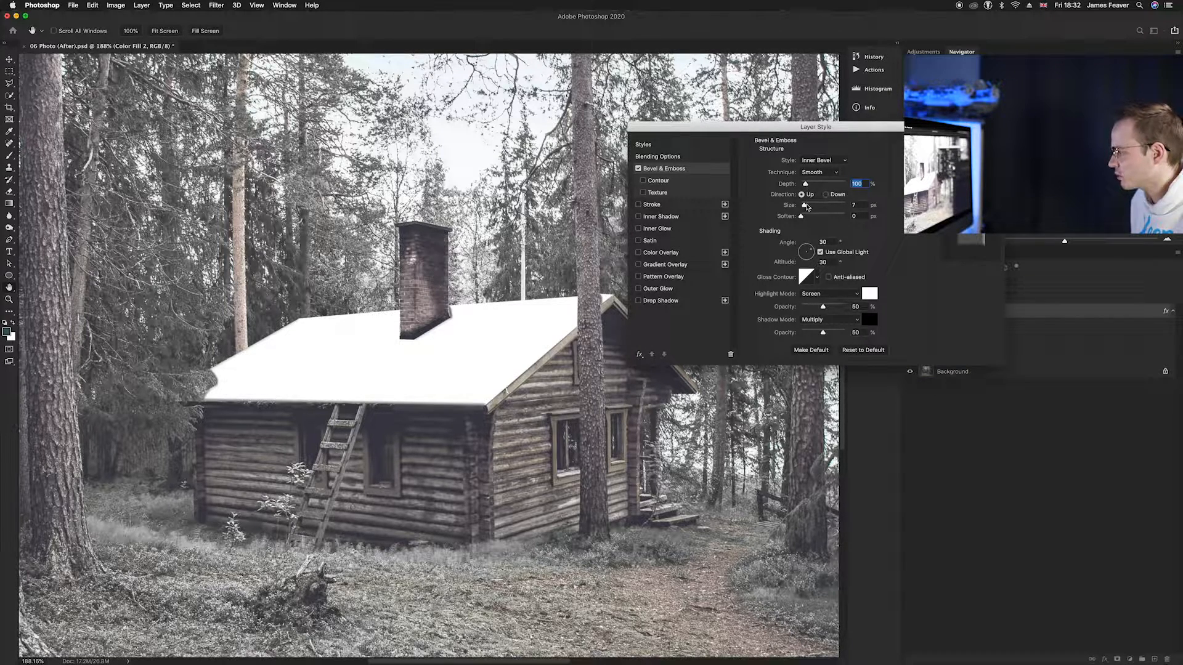
pyautogui.moveTo(803, 207); pyautogui.dragTo(811, 187)
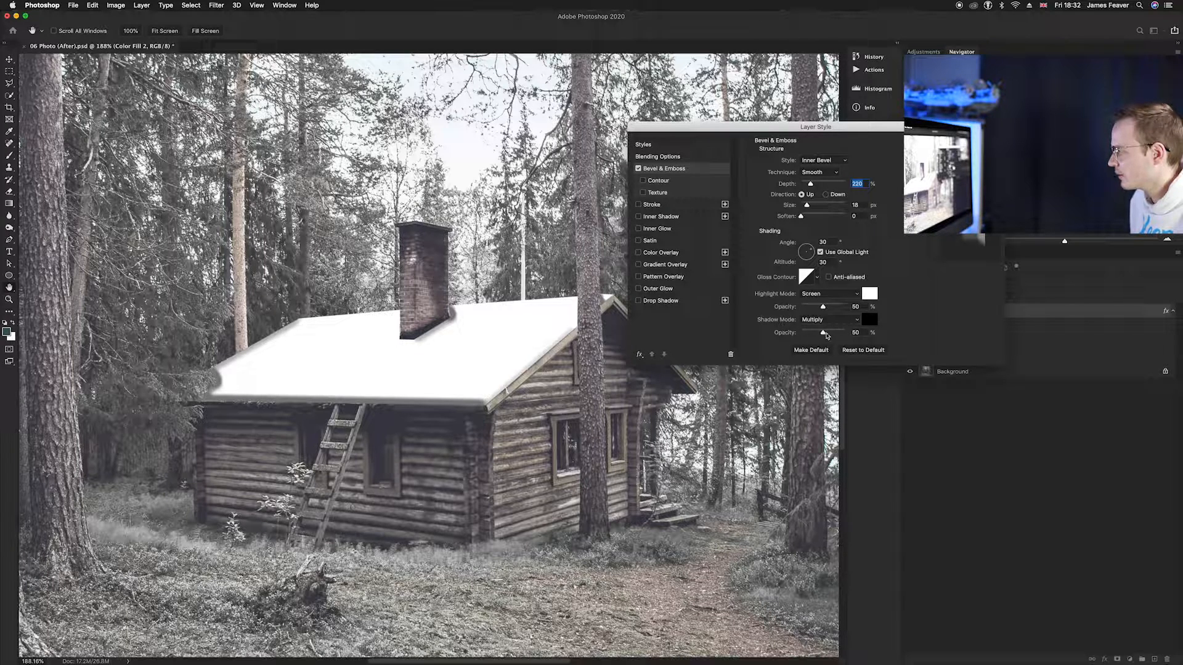
pyautogui.moveTo(824, 334); pyautogui.dragTo(811, 335)
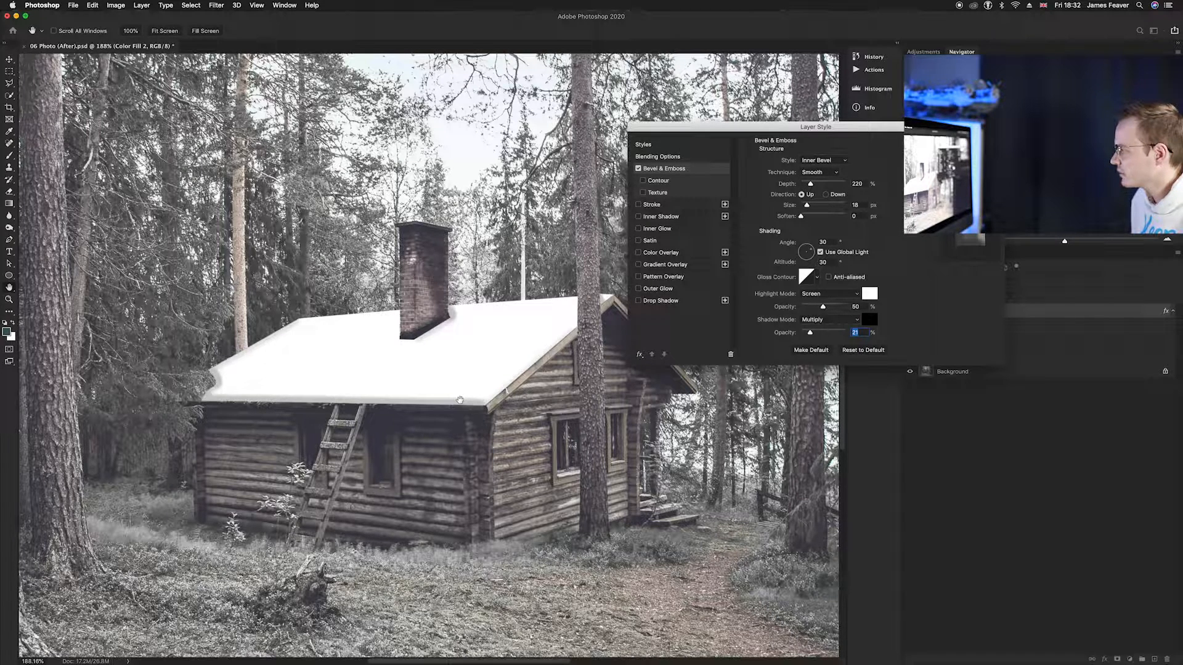
# Enable the bevel's Texture option and choose the second pattern of the Water set.
pyautogui.click(654, 193)
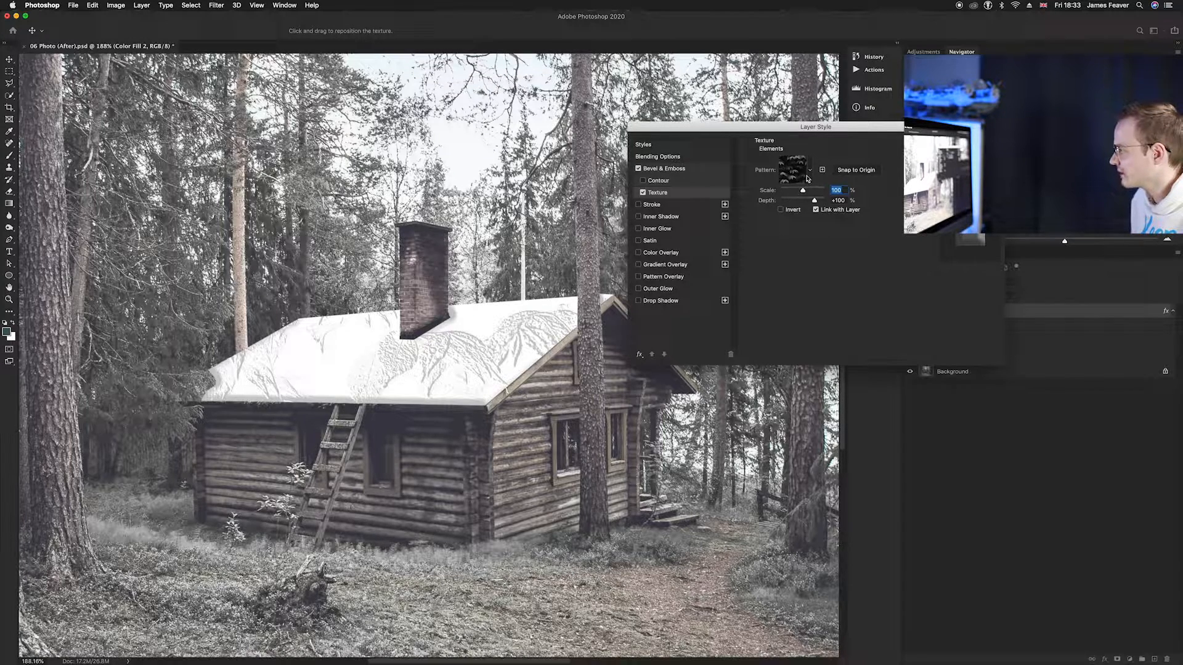
pyautogui.click(809, 175)
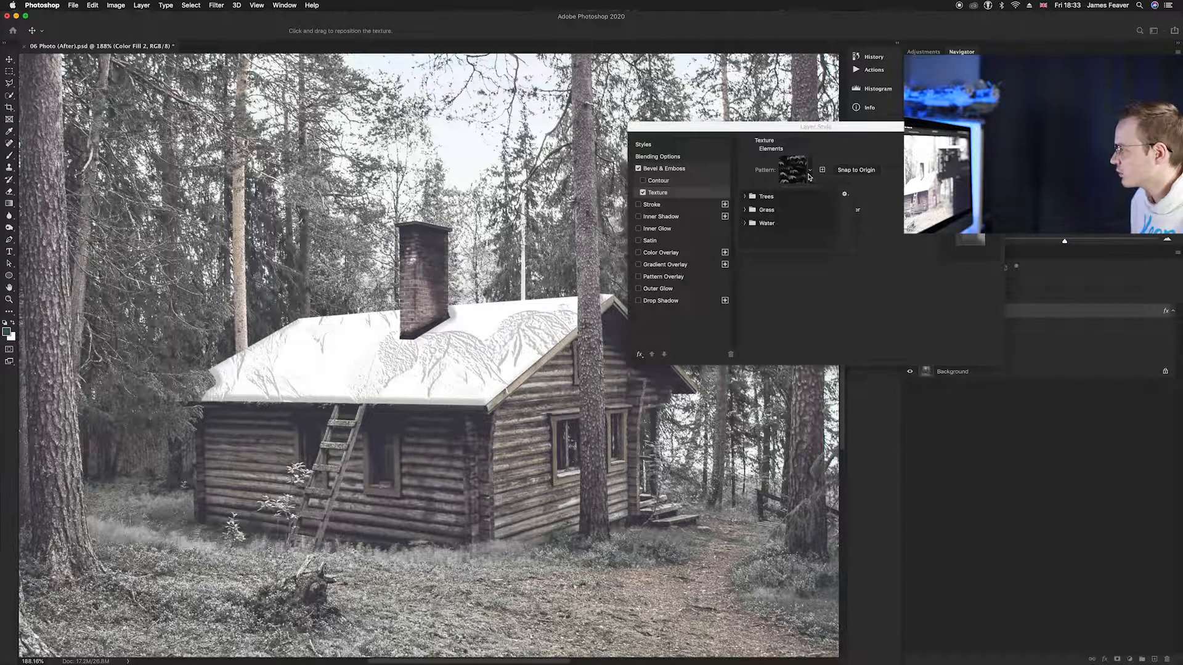
pyautogui.click(745, 223)
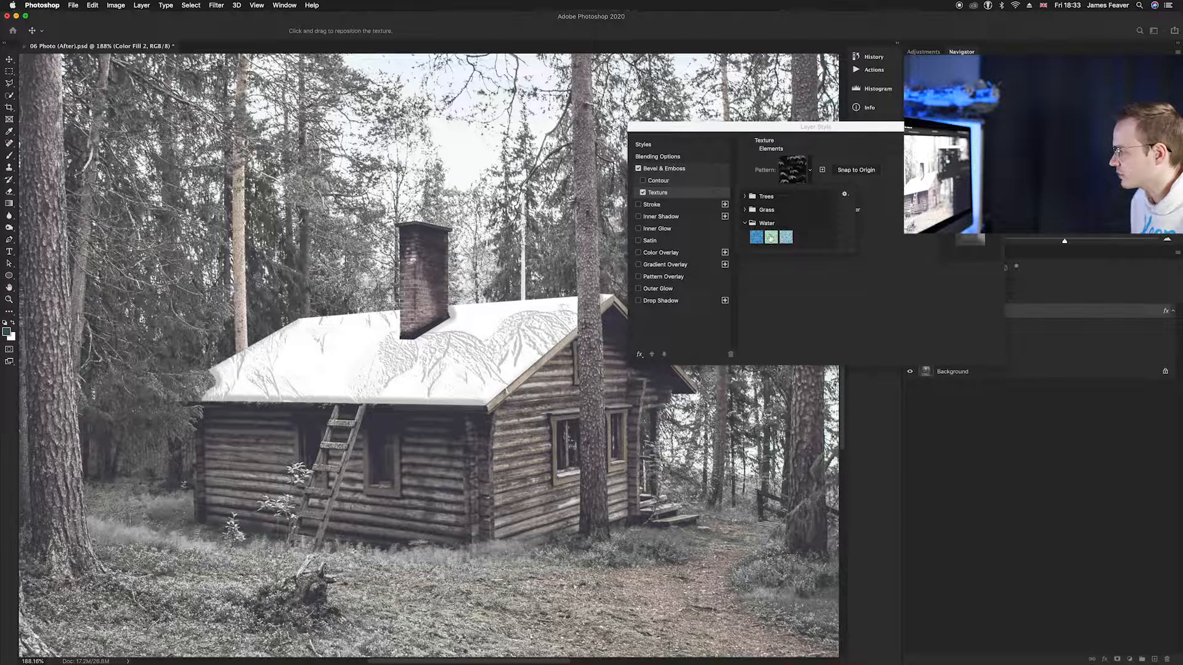
pyautogui.click(770, 238)
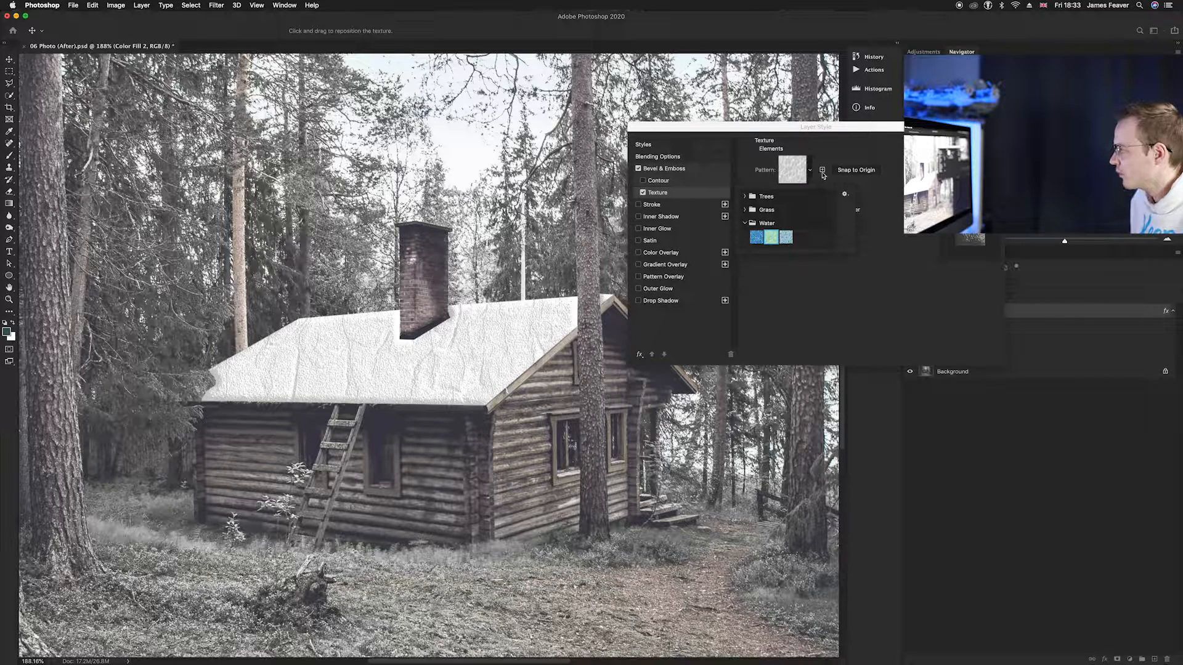
pyautogui.click(778, 183)
# Set the bevel texture's scale to 226% and its depth to about +19%, and apply the layer style.
pyautogui.moveTo(802, 191)
pyautogui.mouseDown()
pyautogui.moveTo(820, 192)
pyautogui.moveTo(808, 202)
pyautogui.mouseUp()
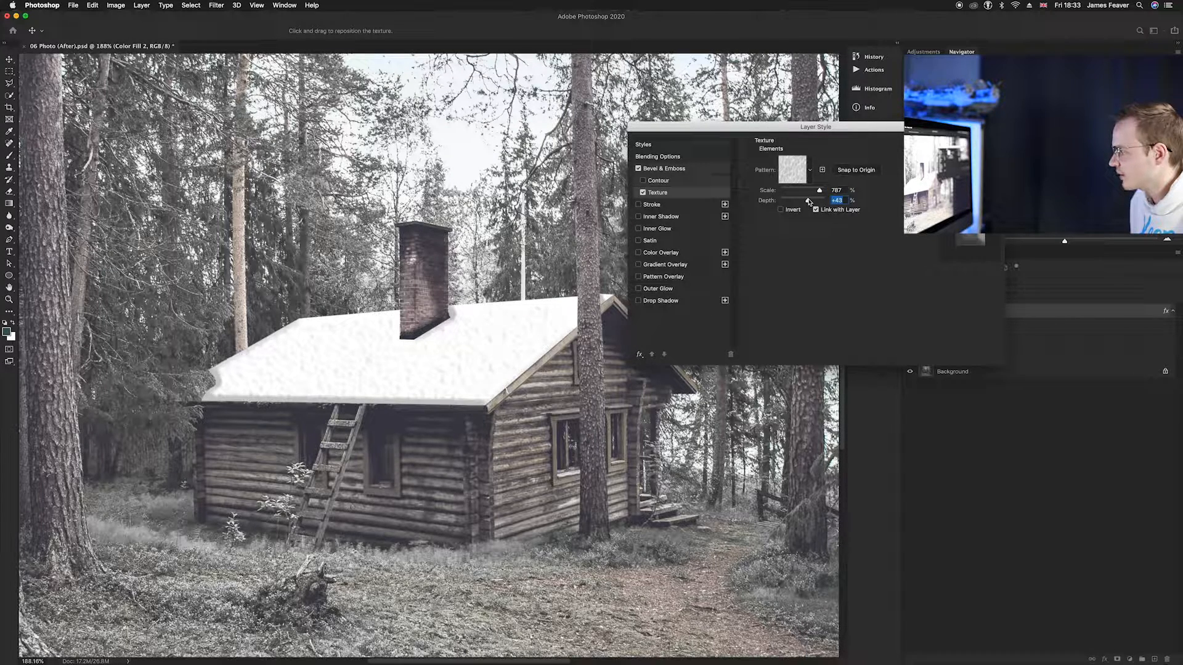
pyautogui.moveTo(820, 192)
pyautogui.mouseDown()
pyautogui.moveTo(793, 193)
pyautogui.moveTo(805, 194)
pyautogui.mouseUp()
pyautogui.moveTo(806, 193); pyautogui.dragTo(804, 204)
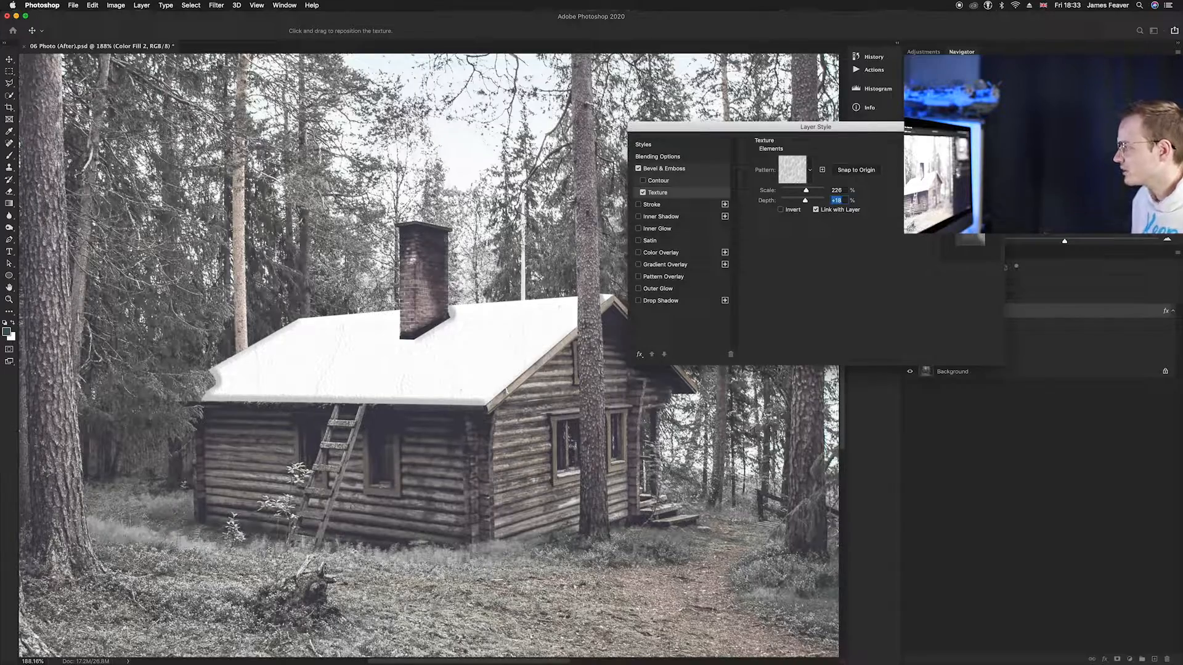
pyautogui.press('Return')
# Examine the roof outline in the Color Fill 2 layer mask on its own, and return to the normal image view.
pyautogui.scroll(5, 505, 387)
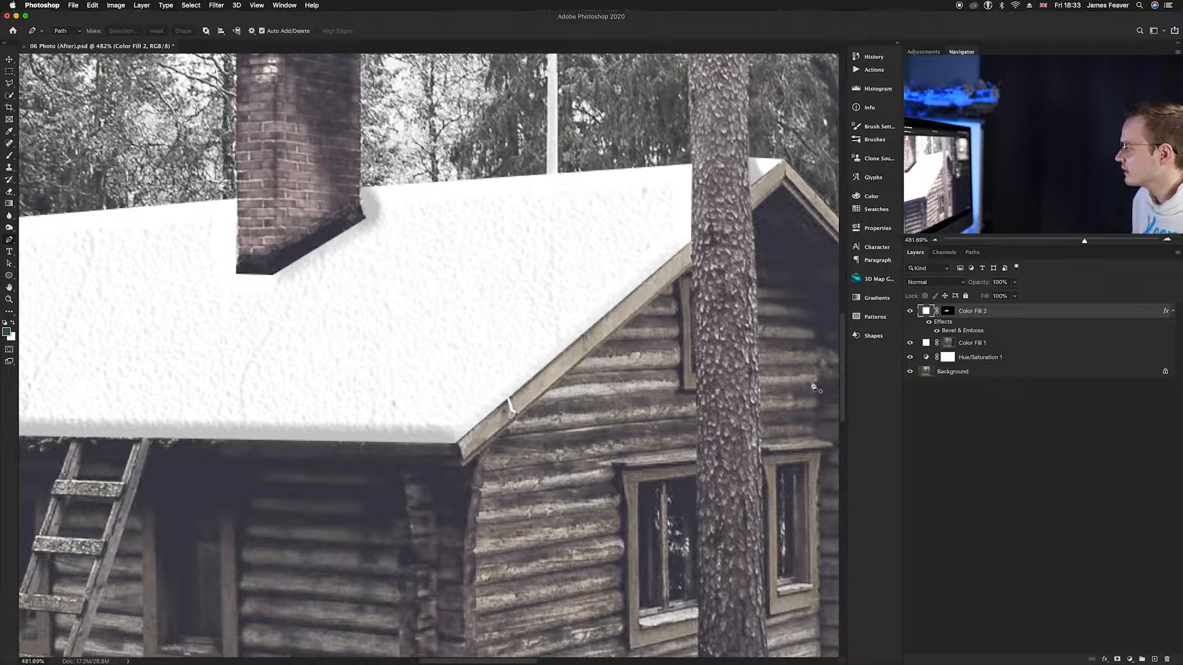
pyautogui.click(947, 312)
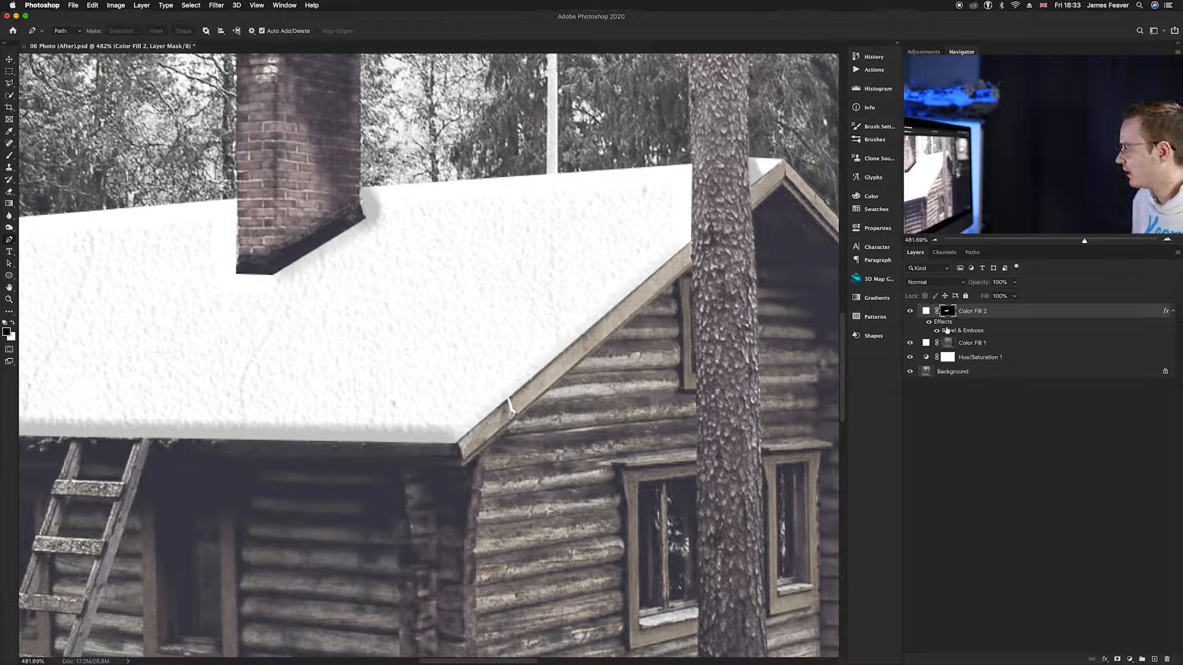
pyautogui.keyDown('alt'); pyautogui.click(949, 316); pyautogui.keyUp('alt')
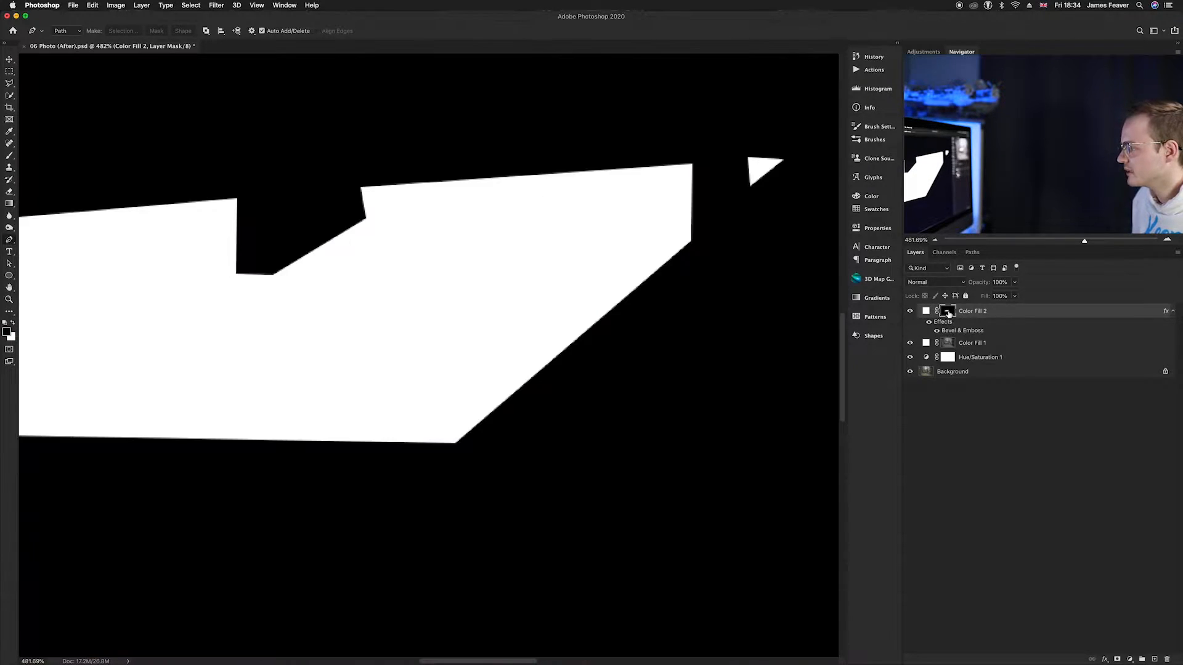
pyautogui.moveTo(249, 390); pyautogui.dragTo(498, 385)
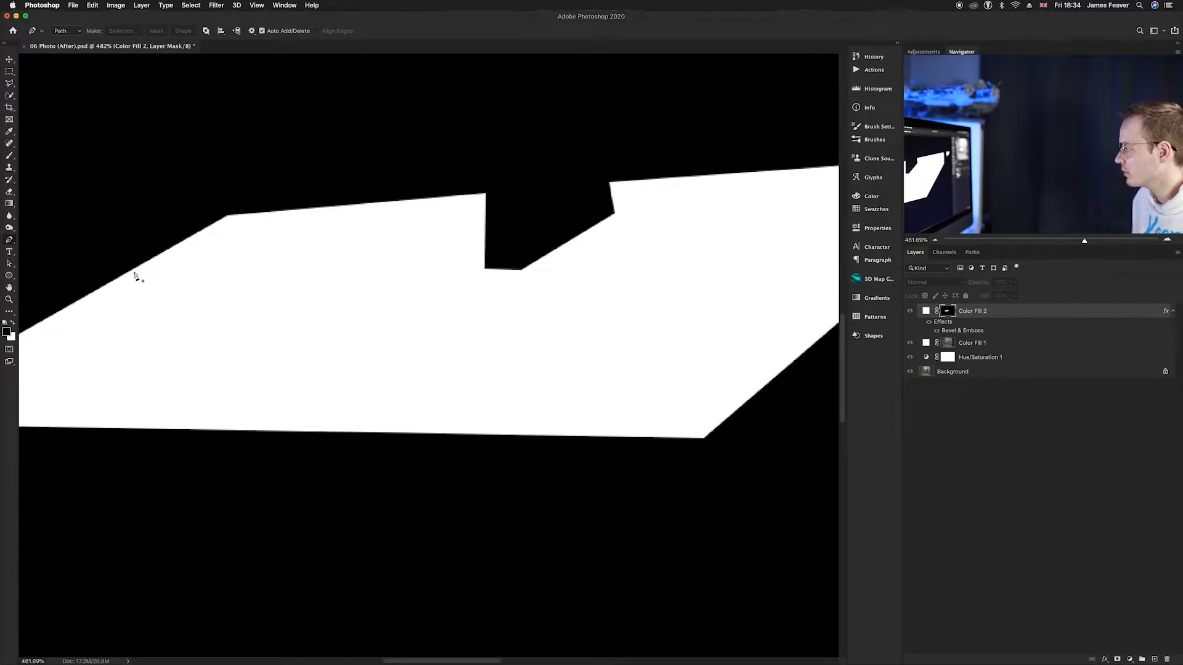
pyautogui.moveTo(600, 346); pyautogui.dragTo(362, 358)
pyautogui.keyDown('alt'); pyautogui.click(947, 311); pyautogui.keyUp('alt')
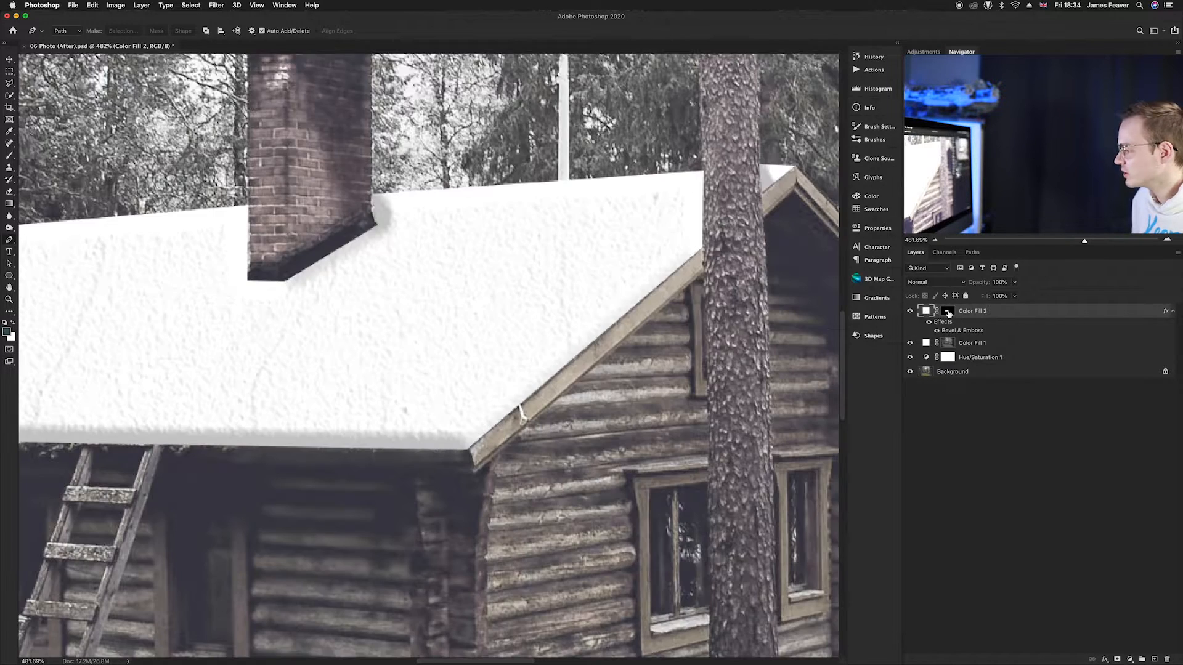
# On the Color Fill 2 mask, paint white with a 13 px brush along the gable edge from the trunk down for an uneven snow edge.
pyautogui.scroll(2, 777, 312)
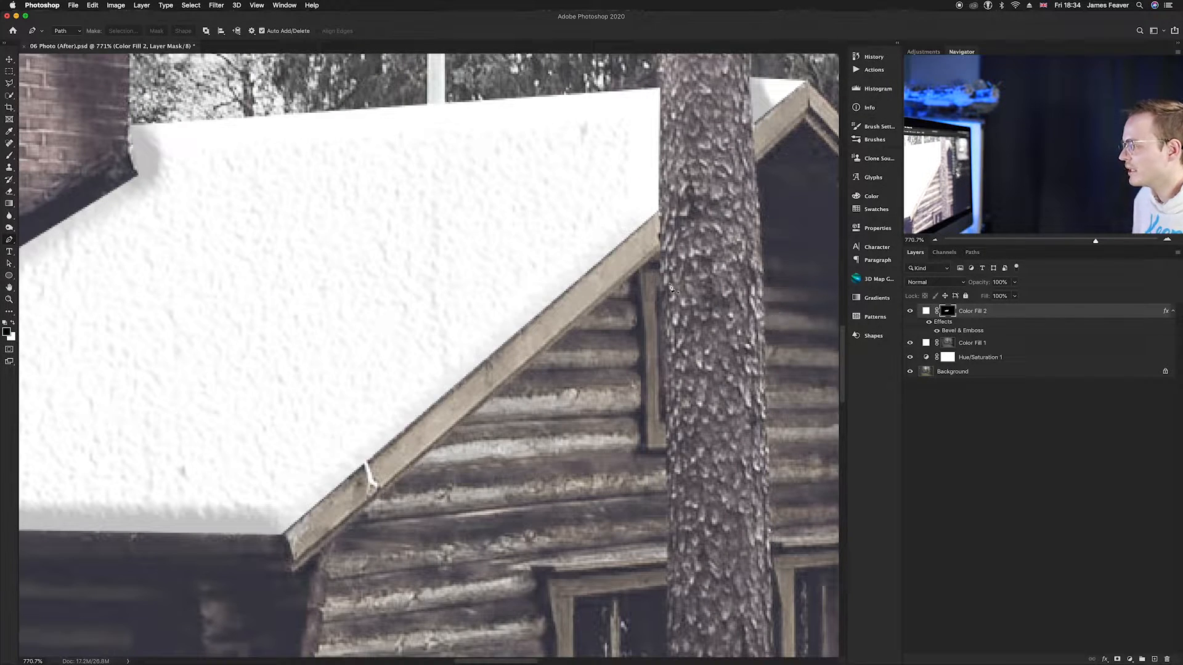
pyautogui.press('b')
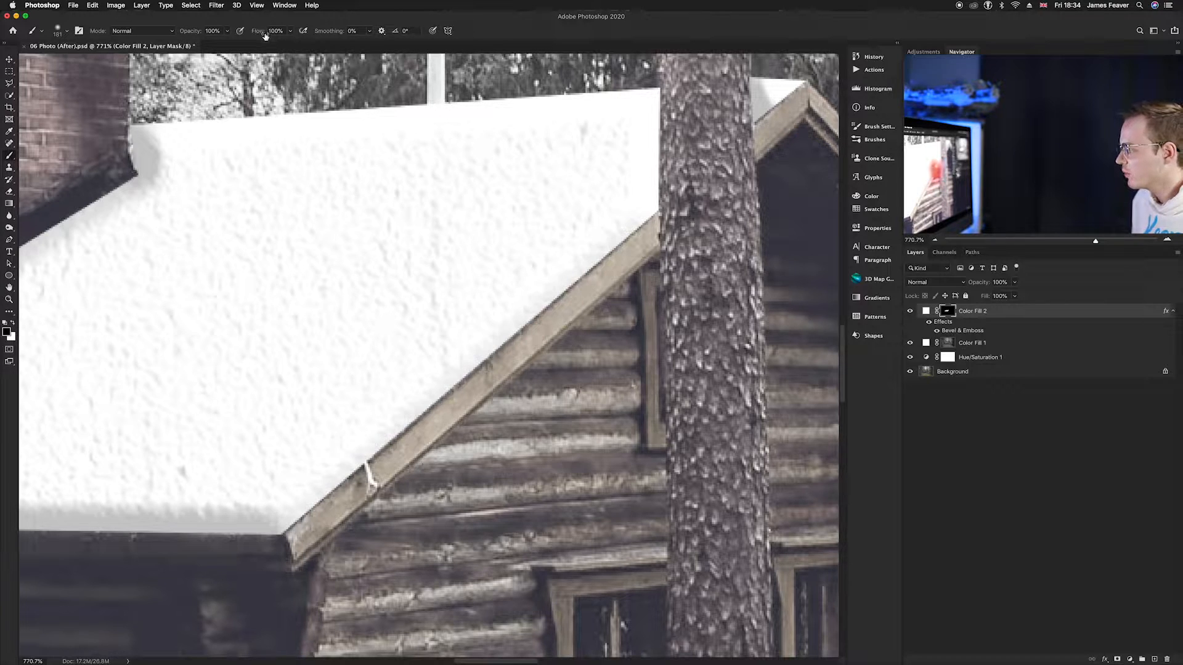
pyautogui.moveTo(570, 274)
pyautogui.mouseDown()
pyautogui.moveTo(315, 285)
pyautogui.moveTo(326, 541)
pyautogui.moveTo(278, 543)
pyautogui.mouseUp()
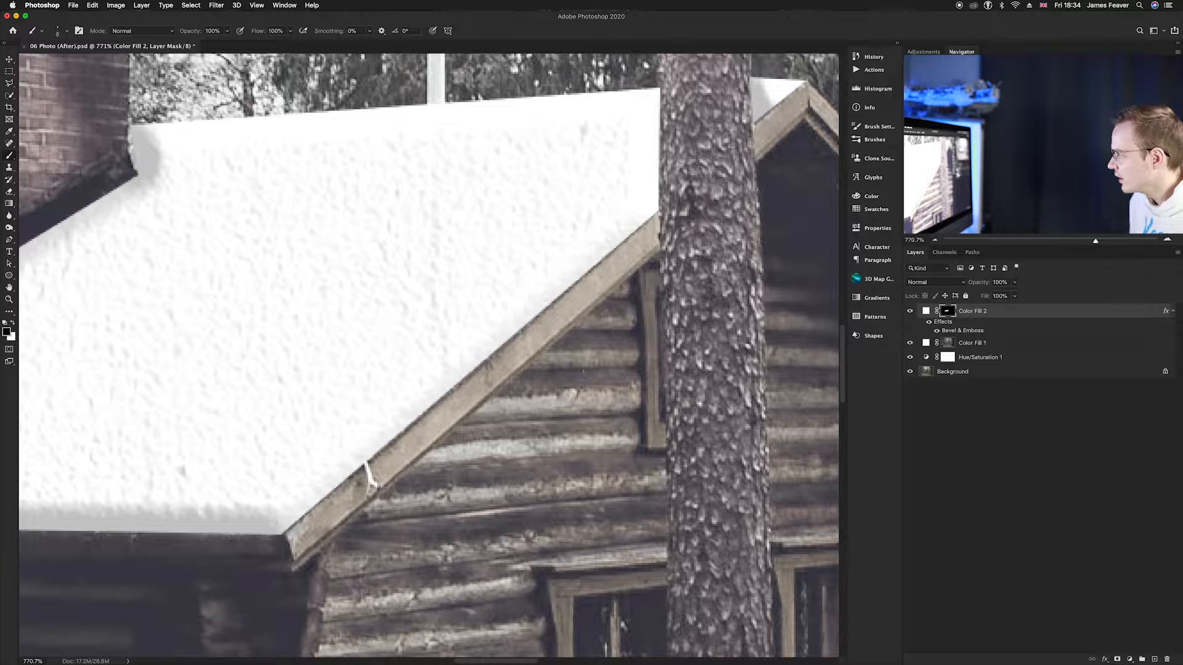
pyautogui.moveTo(650, 212); pyautogui.dragTo(602, 248)
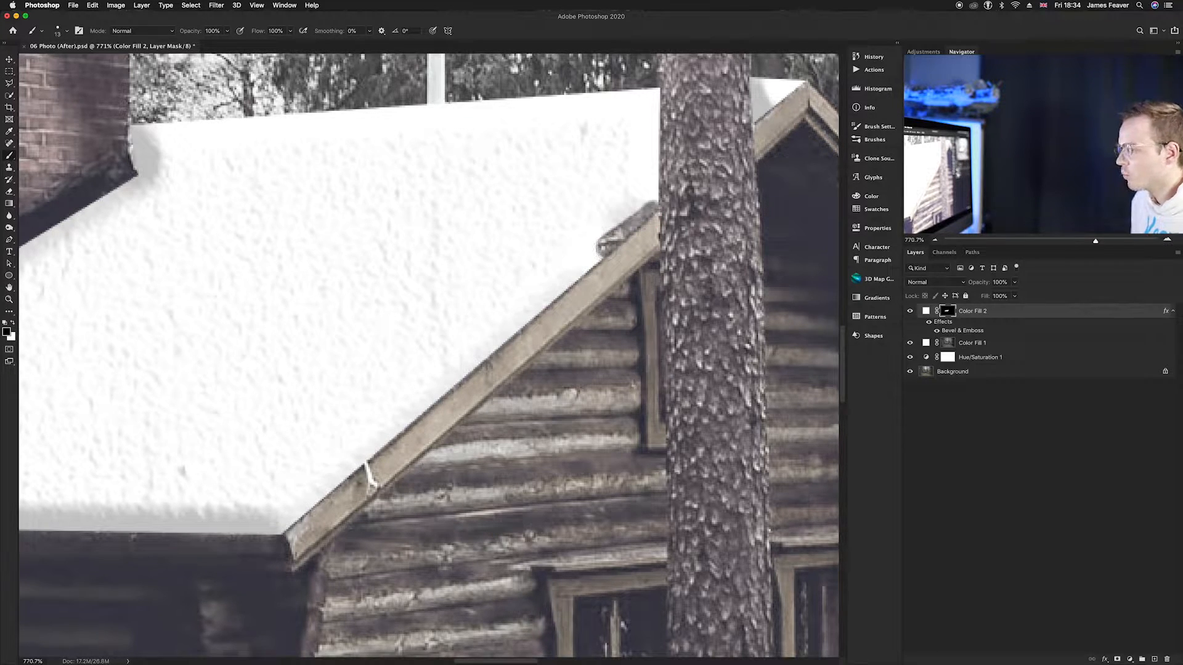
pyautogui.hotkey('ctrl', 'z')
pyautogui.press('x')
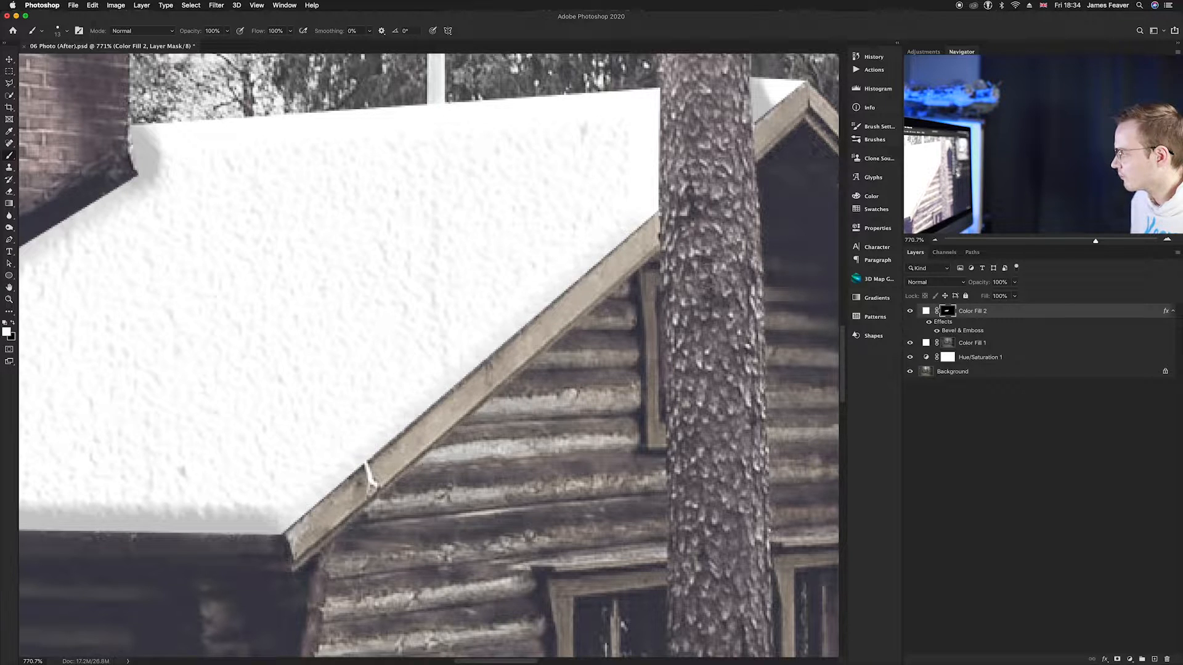
pyautogui.moveTo(646, 213)
pyautogui.mouseDown()
pyautogui.moveTo(440, 399)
pyautogui.moveTo(277, 530)
pyautogui.mouseUp()
# Paint white on the mask along the whole eave to give the snow an irregular overhanging edge.
pyautogui.moveTo(372, 481)
pyautogui.mouseDown()
pyautogui.moveTo(652, 331)
pyautogui.moveTo(830, 273)
pyautogui.mouseUp()
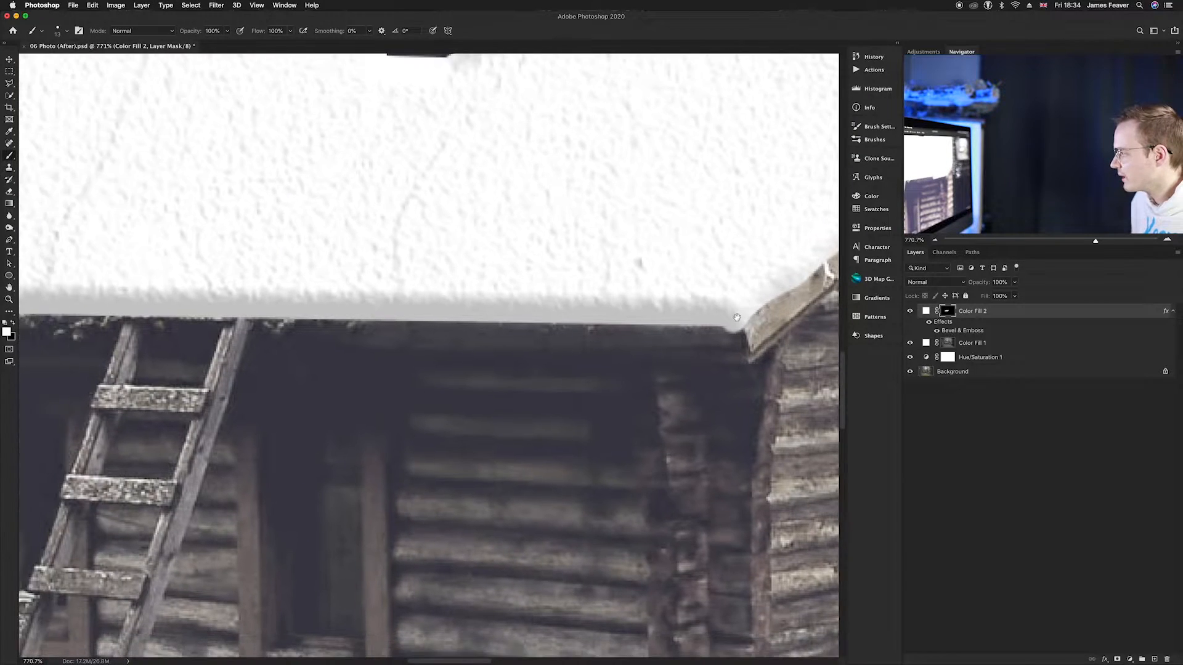
pyautogui.moveTo(742, 333)
pyautogui.mouseDown()
pyautogui.moveTo(572, 334)
pyautogui.moveTo(78, 311)
pyautogui.moveTo(744, 294)
pyautogui.moveTo(717, 305)
pyautogui.moveTo(708, 291)
pyautogui.moveTo(210, 285)
pyautogui.mouseUp()
pyautogui.scroll(10, 247, 266)
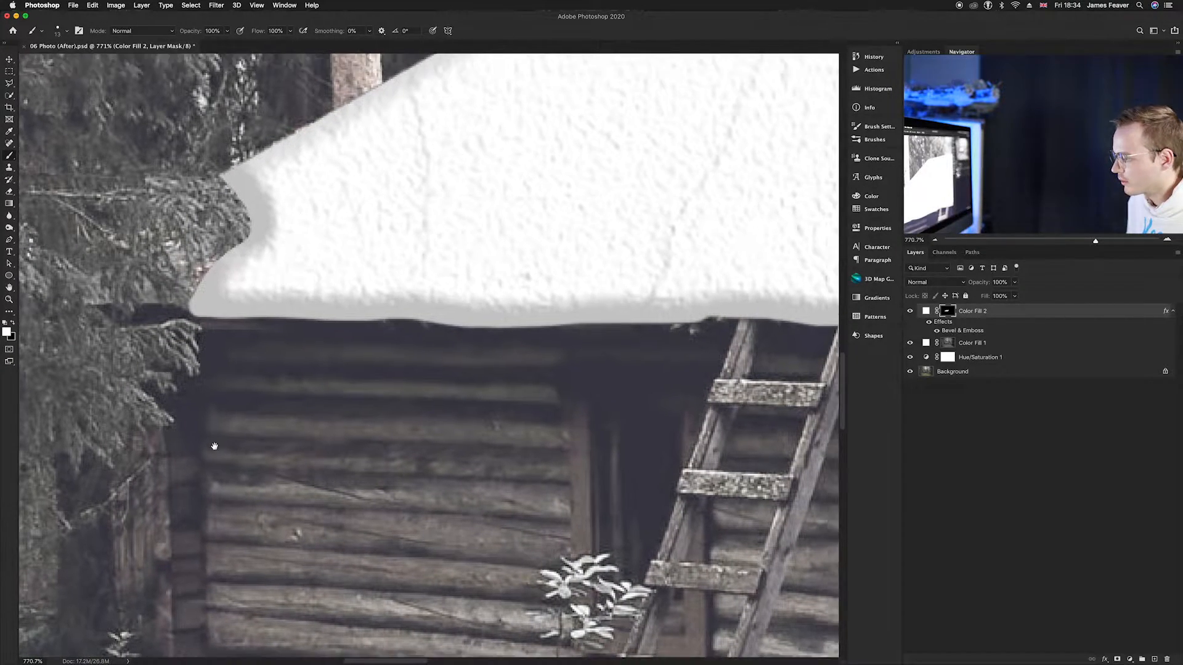
# Paint white on the mask along the roof's ridge up to the tree trunk to build up uneven snow.
pyautogui.moveTo(128, 407)
pyautogui.mouseDown()
pyautogui.moveTo(437, 247)
pyautogui.moveTo(481, 210)
pyautogui.moveTo(501, 203)
pyautogui.moveTo(525, 214)
pyautogui.moveTo(205, 257)
pyautogui.mouseUp()
pyautogui.moveTo(123, 254)
pyautogui.mouseDown()
pyautogui.moveTo(510, 225)
pyautogui.moveTo(534, 249)
pyautogui.moveTo(534, 337)
pyautogui.moveTo(646, 310)
pyautogui.moveTo(751, 253)
pyautogui.moveTo(331, 292)
pyautogui.moveTo(322, 241)
pyautogui.moveTo(730, 212)
pyautogui.mouseUp()
pyautogui.moveTo(730, 213)
pyautogui.mouseDown()
pyautogui.moveTo(220, 246)
pyautogui.moveTo(353, 235)
pyautogui.mouseUp()
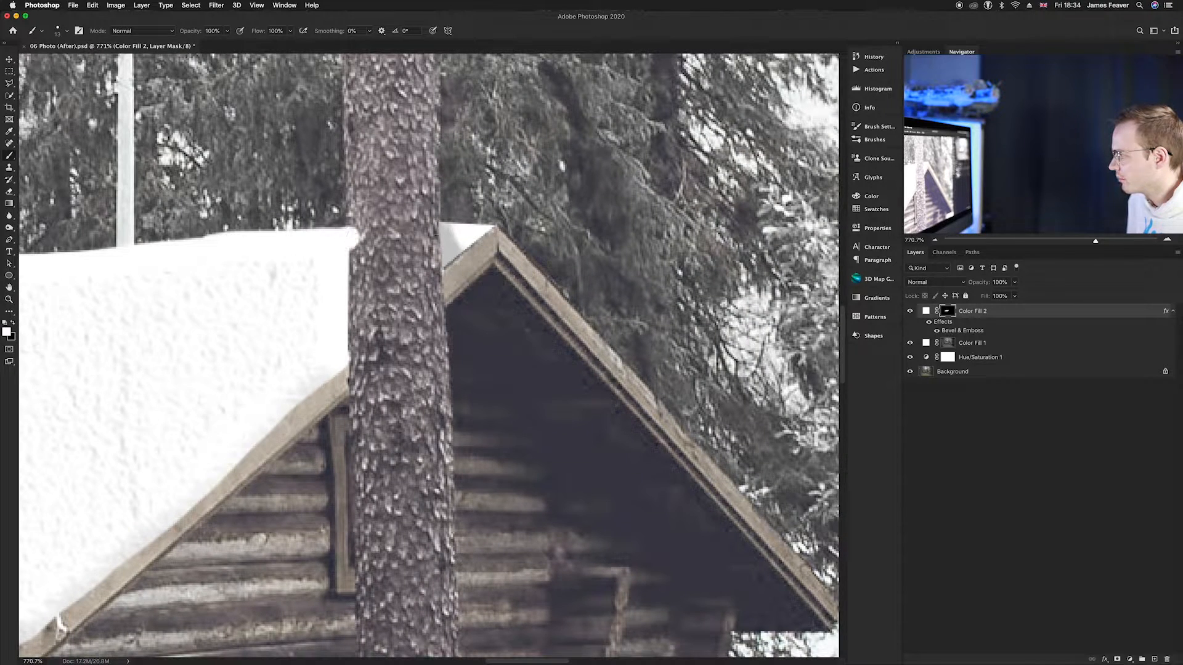
# Paint white on the Color Fill 2 mask over the gable peak beside the trunk and down the far roof edge for a snow overhang.
pyautogui.moveTo(445, 271)
pyautogui.mouseDown()
pyautogui.moveTo(496, 223)
pyautogui.moveTo(448, 221)
pyautogui.moveTo(457, 217)
pyautogui.mouseUp()
pyautogui.moveTo(489, 294); pyautogui.dragTo(339, 228)
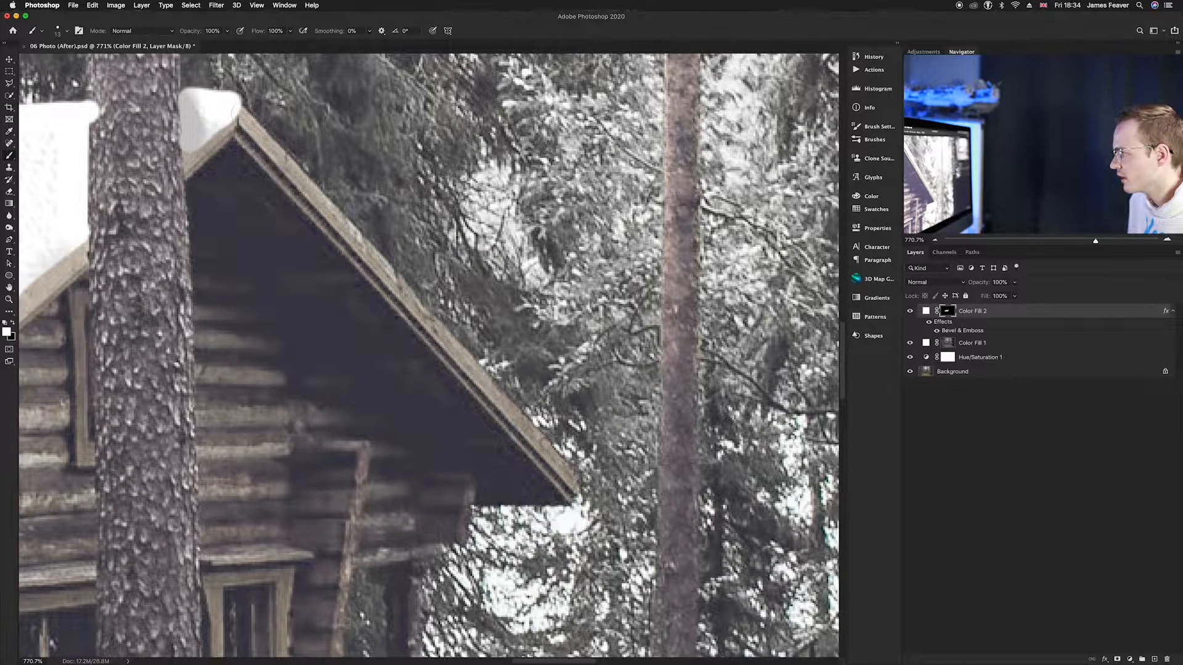
pyautogui.moveTo(233, 103); pyautogui.dragTo(589, 492)
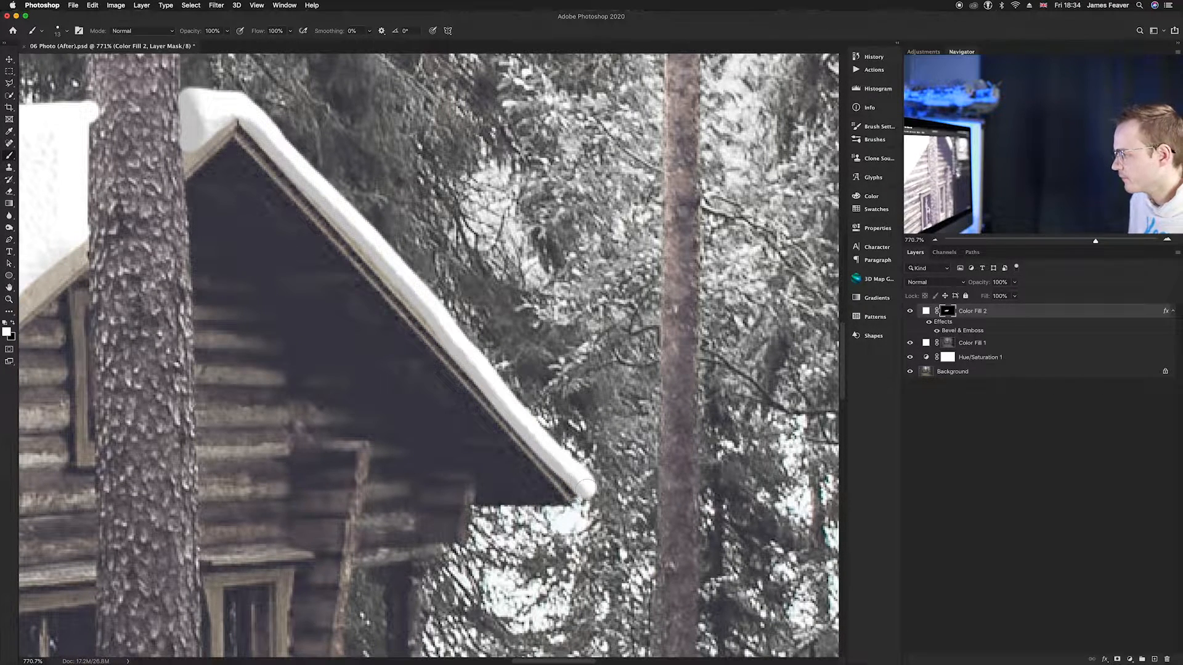
# Paint strips of snow on the mask along the ledges above both windows of the gable wall.
pyautogui.moveTo(367, 496); pyautogui.dragTo(583, 189)
pyautogui.moveTo(453, 468); pyautogui.dragTo(557, 427)
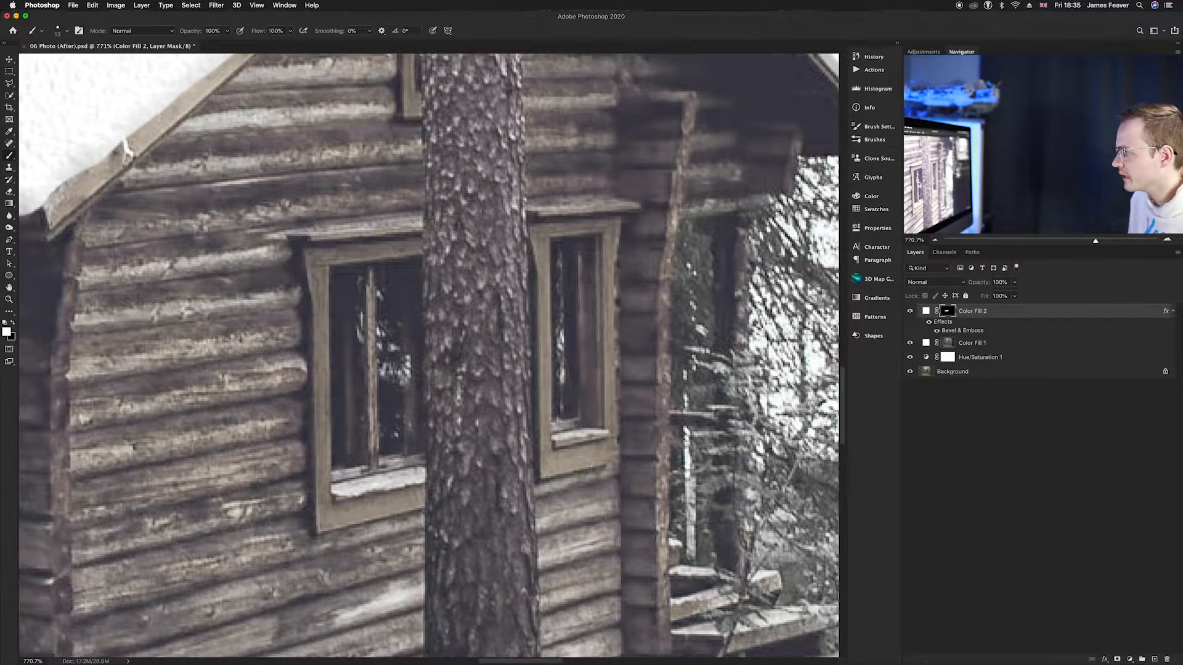
pyautogui.moveTo(416, 219); pyautogui.dragTo(296, 231)
pyautogui.moveTo(524, 202); pyautogui.dragTo(643, 197)
# Paint snow on the mask along the sills of the two side-wall windows, including the one behind the ladder.
pyautogui.moveTo(157, 416); pyautogui.dragTo(706, 348)
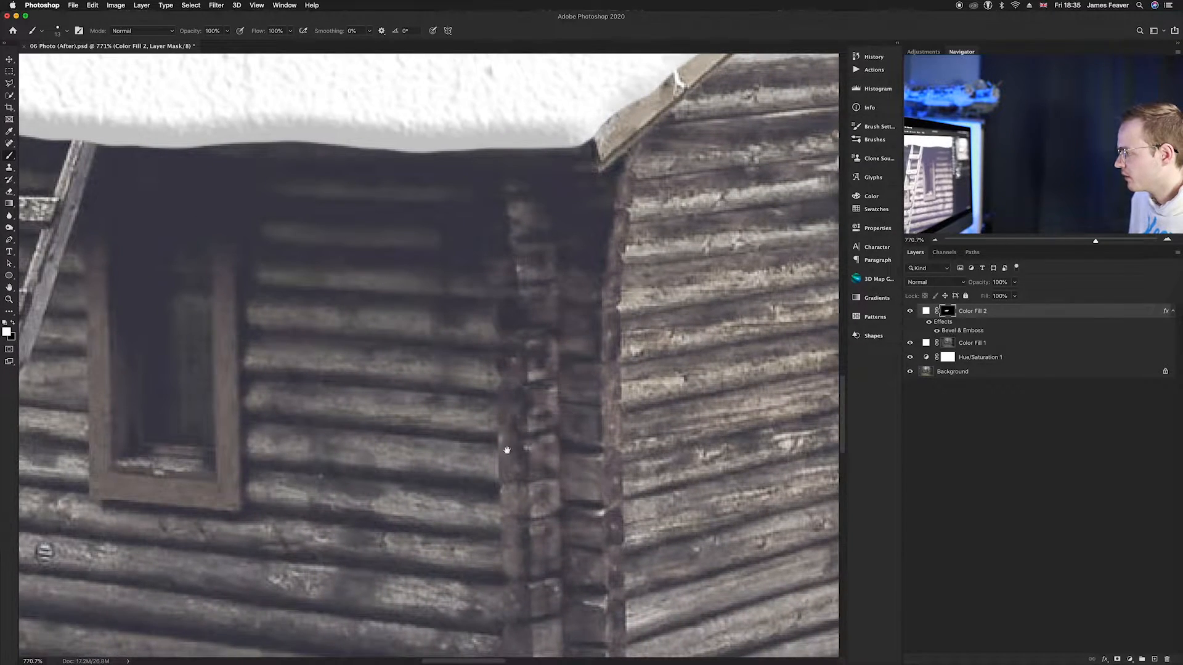
pyautogui.moveTo(507, 451); pyautogui.dragTo(692, 373)
pyautogui.moveTo(362, 377)
pyautogui.mouseDown()
pyautogui.moveTo(527, 441)
pyautogui.moveTo(563, 443)
pyautogui.mouseUp()
pyautogui.moveTo(235, 422)
pyautogui.mouseDown()
pyautogui.moveTo(414, 427)
pyautogui.moveTo(365, 422)
pyautogui.mouseUp()
pyautogui.click(414, 427)
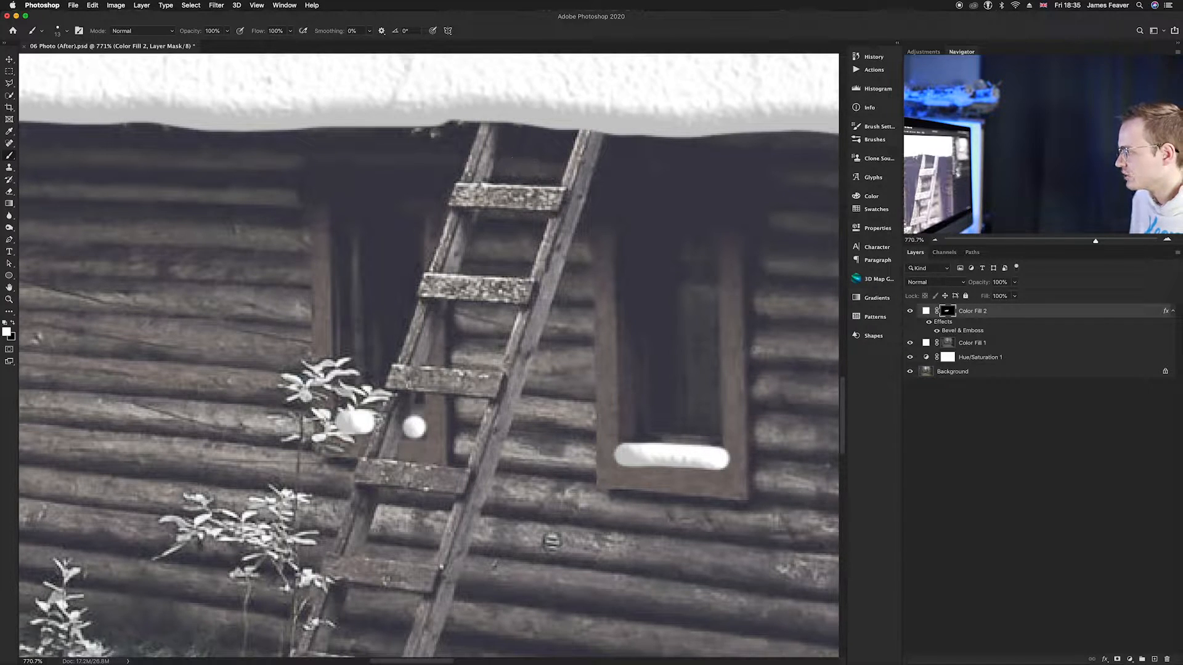
# Paint snow on the mask along the tops of the ladder's upper four rungs.
pyautogui.moveTo(476, 217); pyautogui.dragTo(431, 295)
pyautogui.scroll(5, 434, 257)
pyautogui.moveTo(425, 231)
pyautogui.mouseDown()
pyautogui.moveTo(425, 254)
pyautogui.moveTo(593, 260)
pyautogui.moveTo(591, 227)
pyautogui.mouseUp()
pyautogui.moveTo(375, 365)
pyautogui.mouseDown()
pyautogui.moveTo(369, 408)
pyautogui.moveTo(475, 418)
pyautogui.moveTo(537, 402)
pyautogui.moveTo(542, 386)
pyautogui.mouseUp()
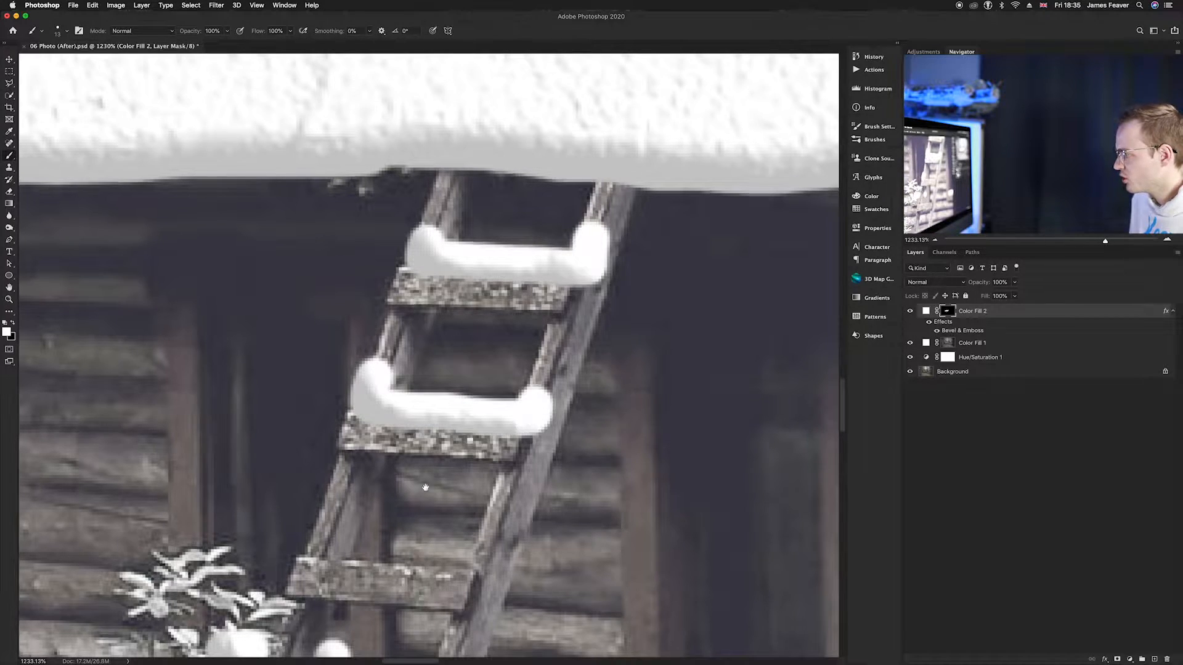
pyautogui.moveTo(425, 487); pyautogui.dragTo(532, 275)
pyautogui.moveTo(439, 295)
pyautogui.mouseDown()
pyautogui.moveTo(436, 329)
pyautogui.moveTo(595, 326)
pyautogui.moveTo(524, 164)
pyautogui.mouseUp()
pyautogui.moveTo(321, 284)
pyautogui.mouseDown()
pyautogui.moveTo(317, 302)
pyautogui.moveTo(390, 324)
pyautogui.moveTo(473, 328)
pyautogui.mouseUp()
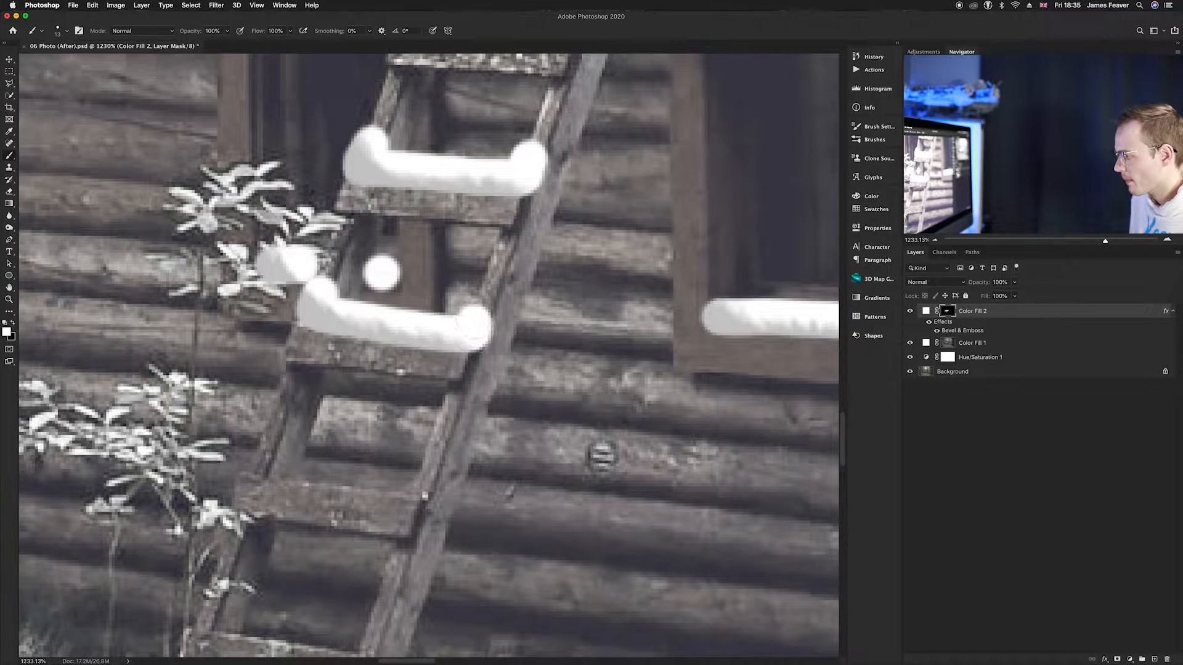
# Paint snow on the mask along the ladder's remaining lower rungs, and return to the whole-image view.
pyautogui.moveTo(266, 461)
pyautogui.mouseDown()
pyautogui.moveTo(417, 484)
pyautogui.moveTo(431, 462)
pyautogui.mouseUp()
pyautogui.moveTo(392, 522)
pyautogui.mouseDown()
pyautogui.moveTo(484, 343)
pyautogui.moveTo(484, 318)
pyautogui.mouseUp()
pyautogui.moveTo(309, 388)
pyautogui.mouseDown()
pyautogui.moveTo(333, 423)
pyautogui.moveTo(425, 449)
pyautogui.moveTo(456, 445)
pyautogui.moveTo(461, 414)
pyautogui.mouseUp()
pyautogui.moveTo(488, 168); pyautogui.dragTo(420, 413)
pyautogui.moveTo(377, 292)
pyautogui.mouseDown()
pyautogui.moveTo(411, 313)
pyautogui.moveTo(380, 336)
pyautogui.moveTo(425, 348)
pyautogui.moveTo(457, 346)
pyautogui.moveTo(450, 297)
pyautogui.moveTo(412, 298)
pyautogui.moveTo(395, 349)
pyautogui.mouseUp()
pyautogui.scroll(-5, 412, 340)
pyautogui.press('super+0')
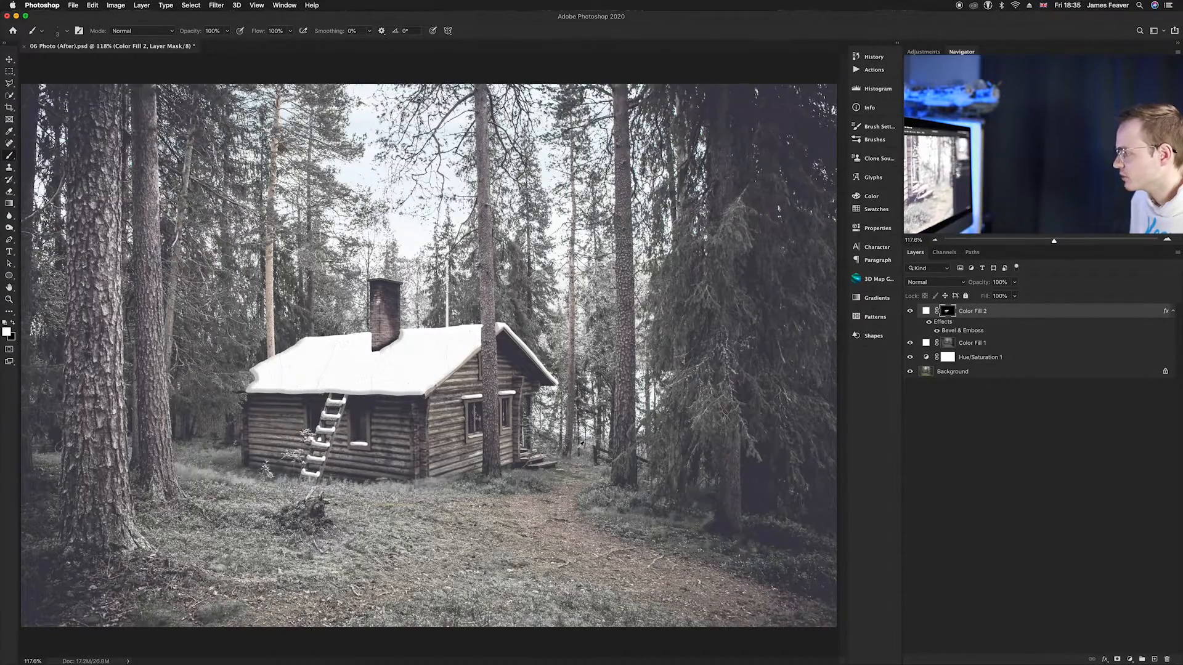
# Paint snow on the mask over the wooden porch steps beside the cabin, and return to the whole-image view.
pyautogui.scroll(5, 540, 488)
pyautogui.scroll(6, 541, 488)
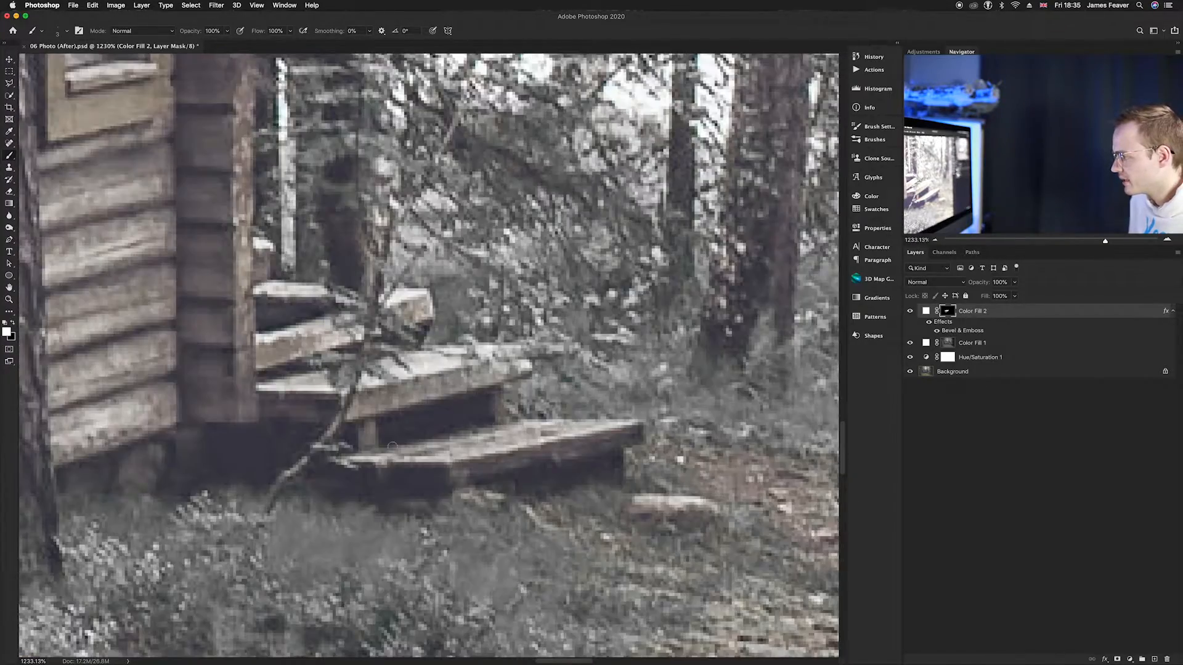
pyautogui.moveTo(372, 441); pyautogui.dragTo(389, 444)
pyautogui.moveTo(262, 384)
pyautogui.mouseDown()
pyautogui.moveTo(370, 379)
pyautogui.moveTo(462, 348)
pyautogui.moveTo(530, 348)
pyautogui.moveTo(351, 385)
pyautogui.mouseUp()
pyautogui.moveTo(355, 446)
pyautogui.mouseDown()
pyautogui.moveTo(628, 422)
pyautogui.moveTo(380, 451)
pyautogui.mouseUp()
pyautogui.press('super+0')
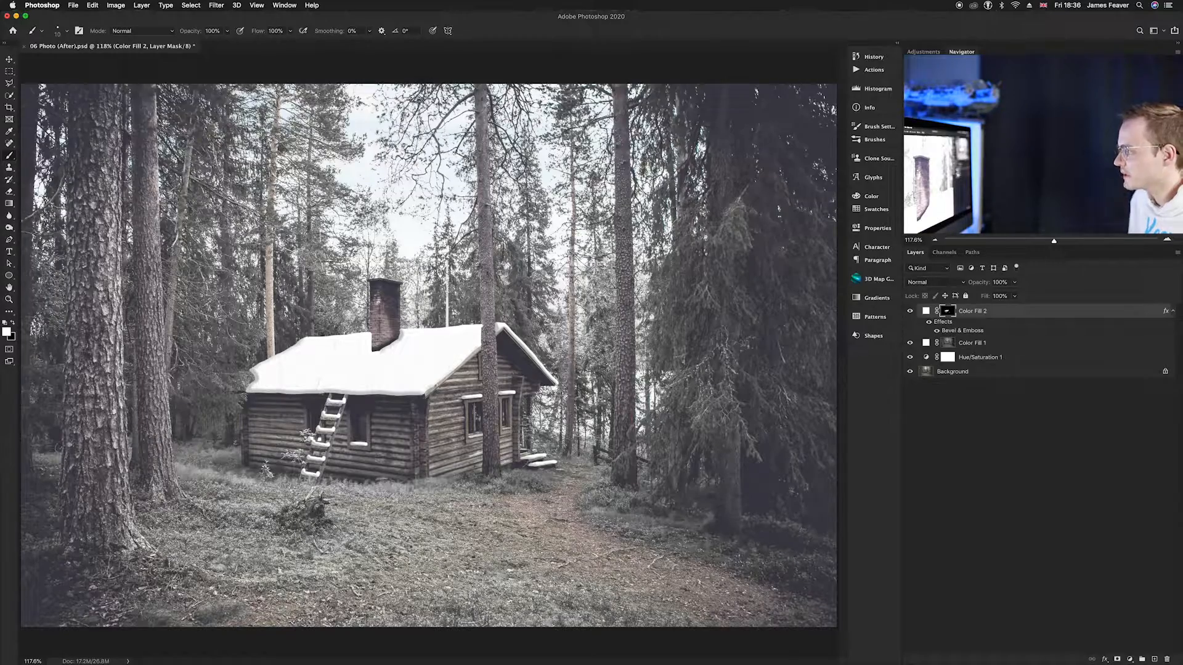
# Paint a strip of snow on the mask along the chimney's top edge.
pyautogui.scroll(10, 380, 296)
pyautogui.moveTo(324, 183)
pyautogui.mouseDown()
pyautogui.moveTo(400, 177)
pyautogui.moveTo(529, 200)
pyautogui.mouseUp()
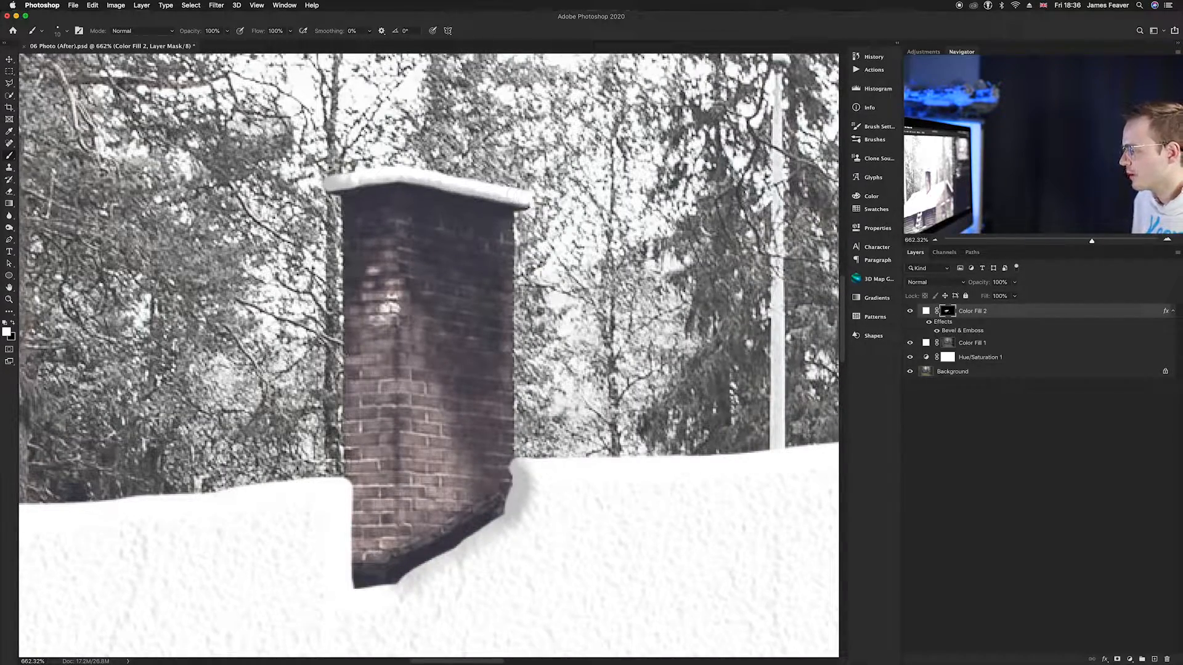
pyautogui.scroll(-6, 540, 341)
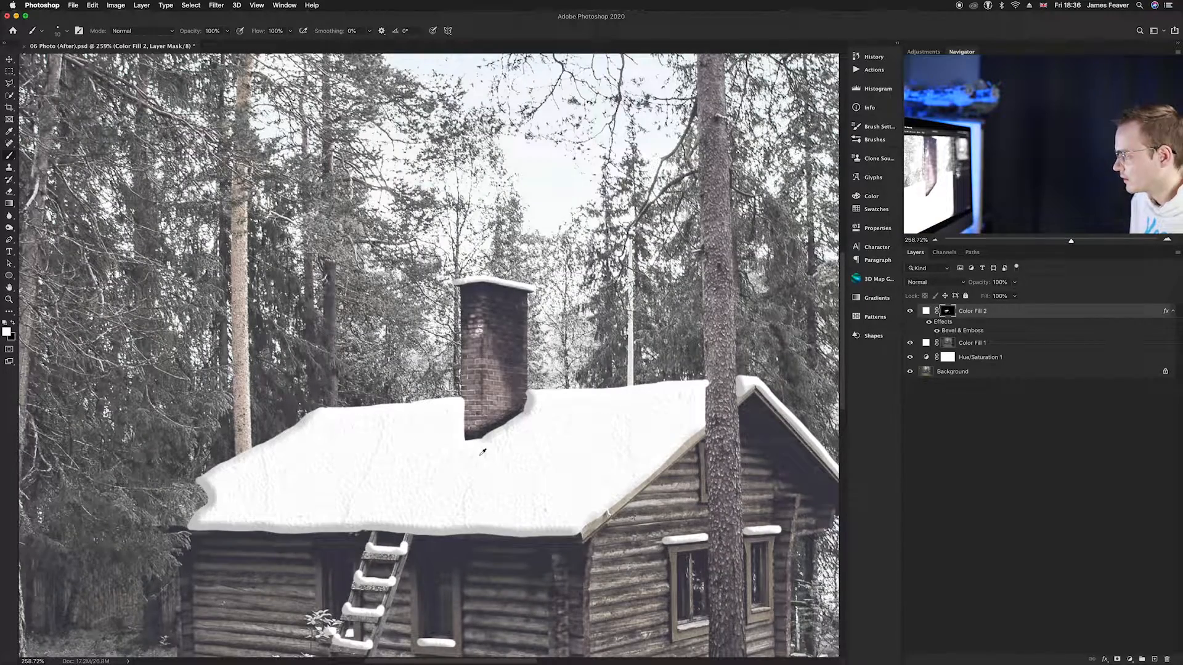
# Clean up the snow edge along the chimney's side and base by painting on the Color Fill 2 mask.
pyautogui.scroll(6, 475, 430)
pyautogui.moveTo(450, 340)
pyautogui.mouseDown()
pyautogui.moveTo(465, 454)
pyautogui.moveTo(450, 388)
pyautogui.mouseUp()
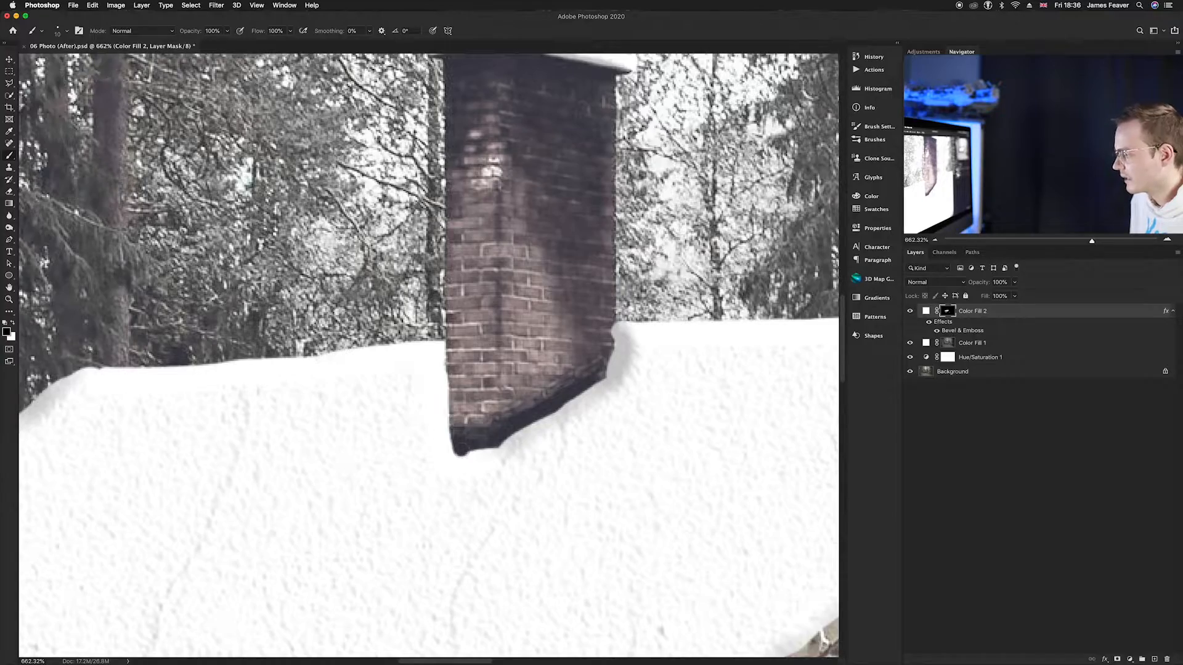
pyautogui.press('x')
pyautogui.moveTo(446, 461); pyautogui.dragTo(494, 455)
pyautogui.scroll(-3, 524, 453)
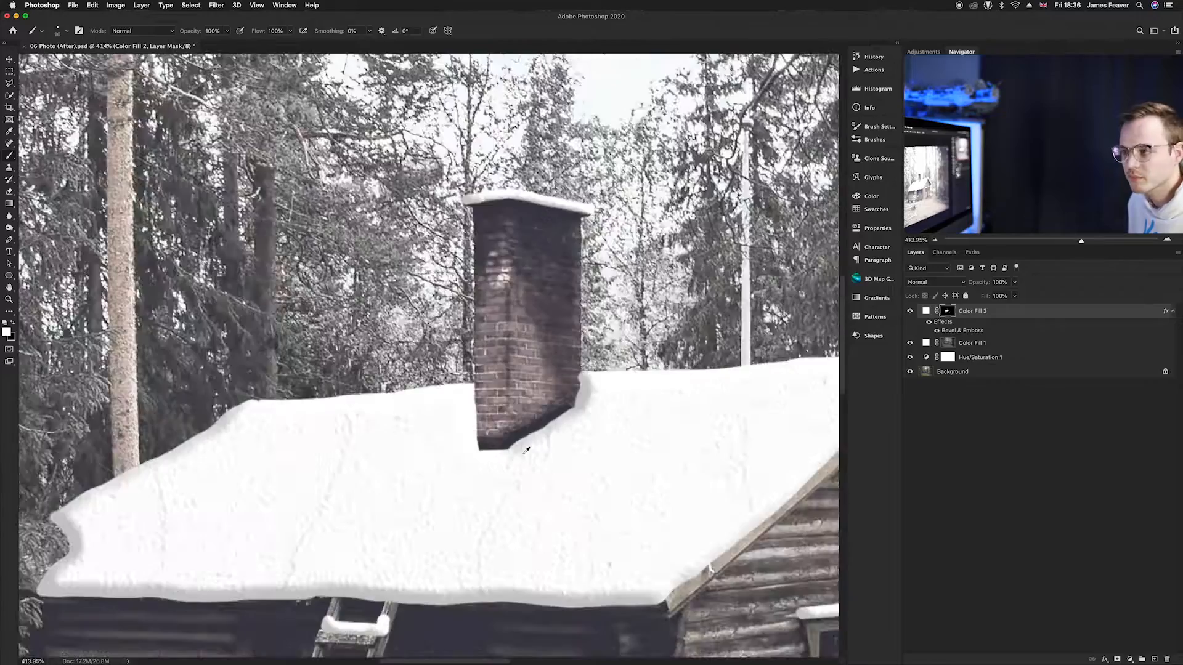
pyautogui.scroll(-8, 527, 450)
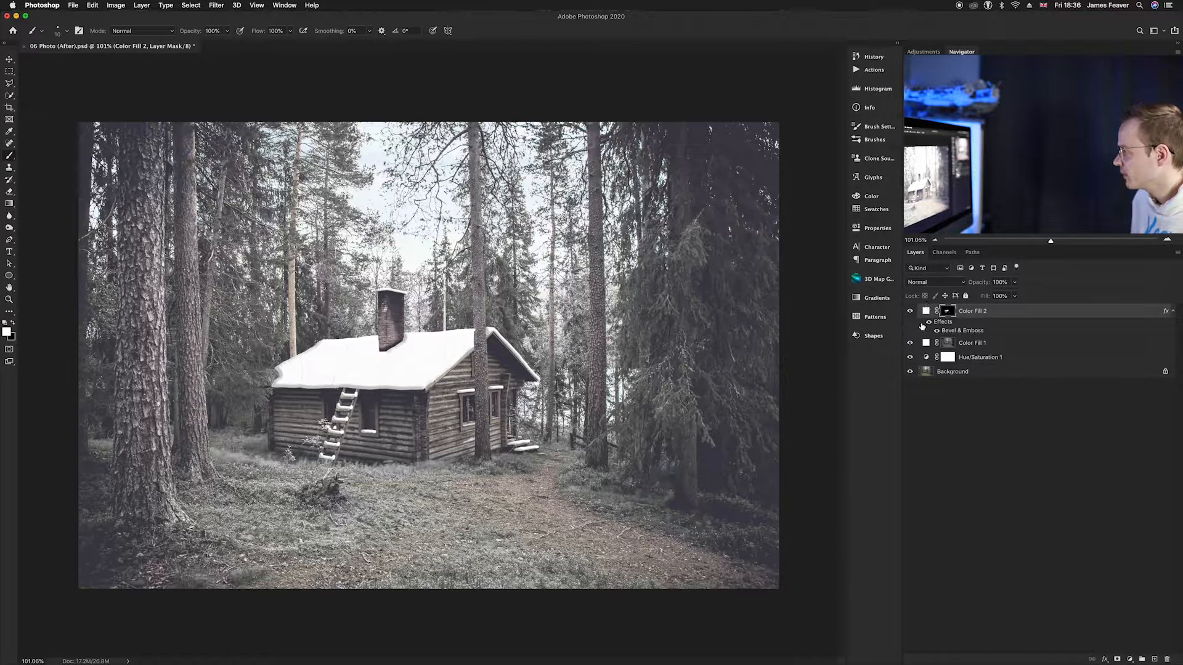
# Group the Color Fill 2, Color Fill 1 and Hue/Saturation 1 layers and name the group Snow.
pyautogui.click(925, 312)
pyautogui.keyDown('shift'); pyautogui.click(928, 358); pyautogui.keyUp('shift')
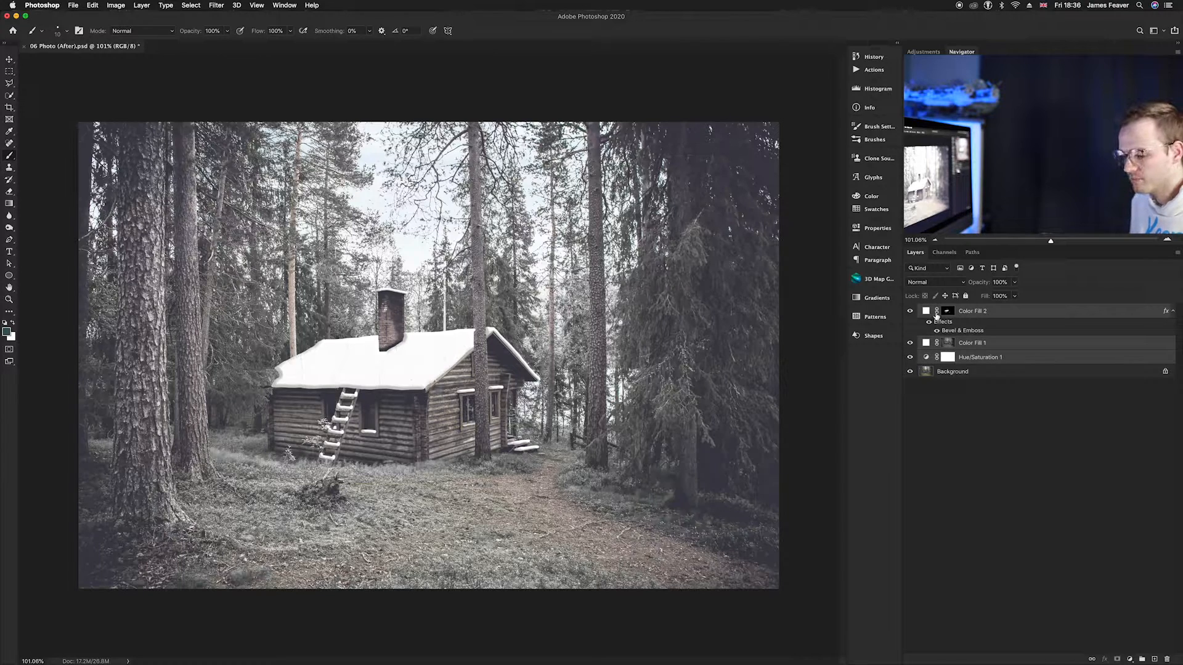
pyautogui.press('super+g')
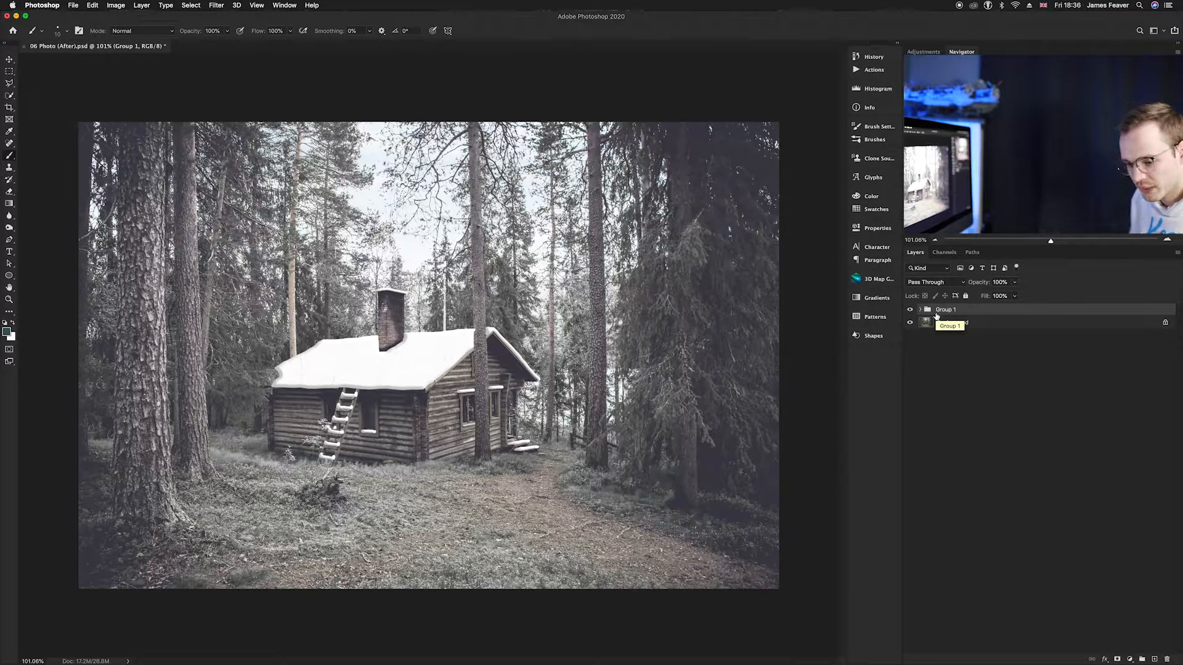
pyautogui.doubleClick(942, 309)
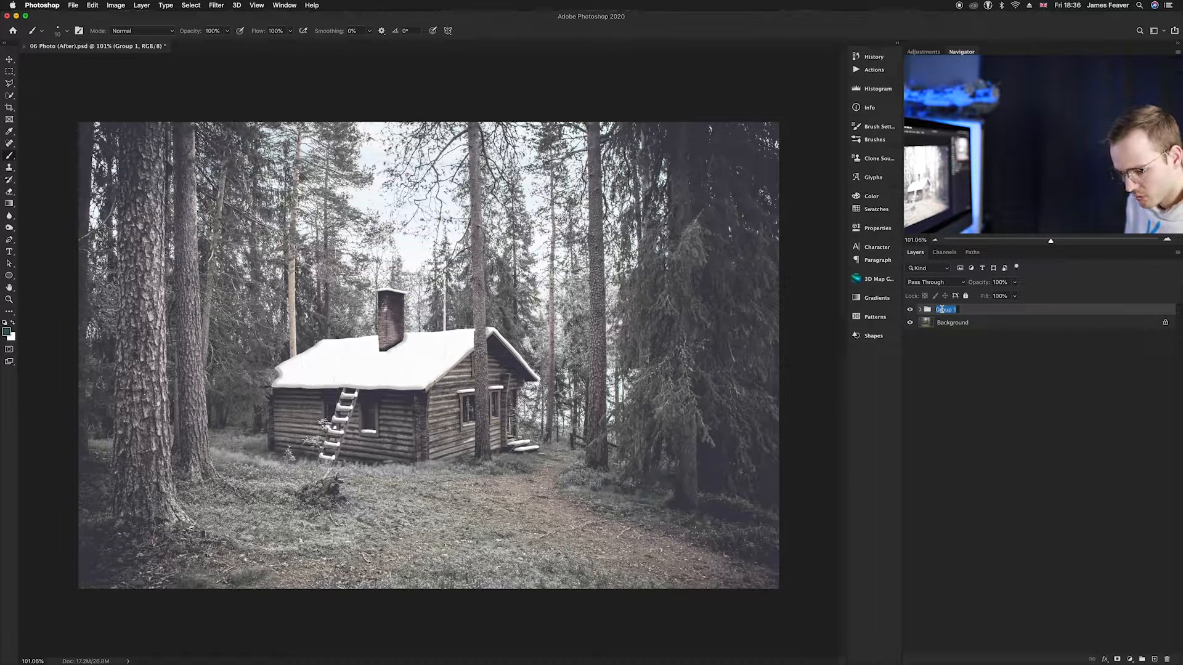
pyautogui.write('Snow')
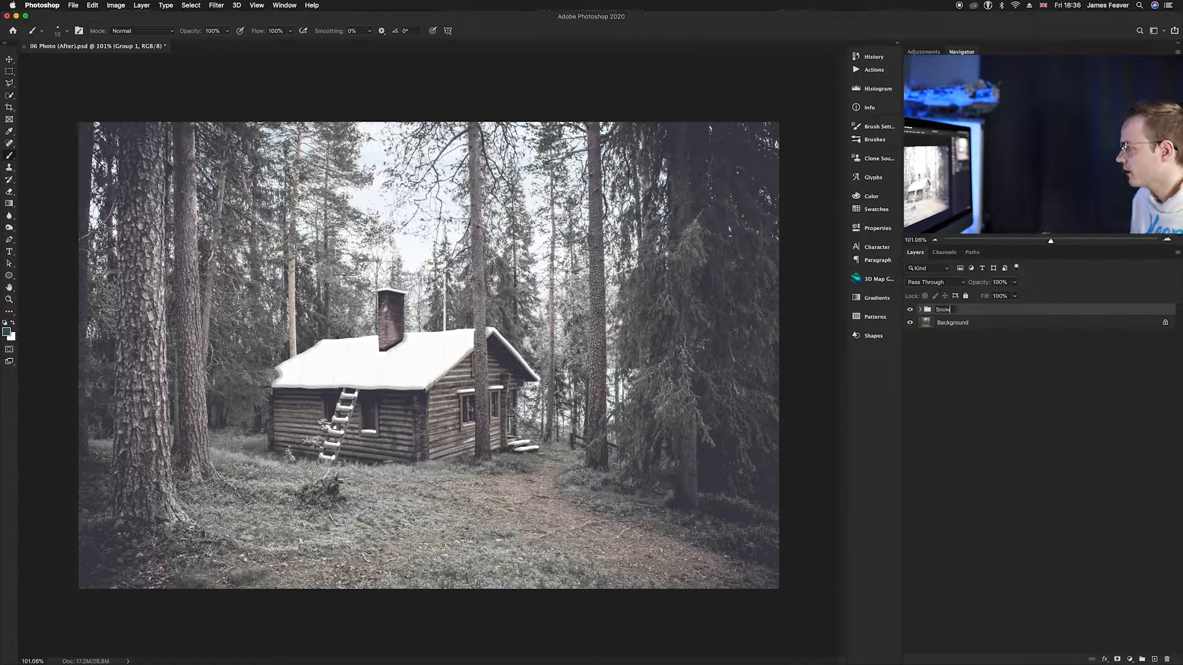
pyautogui.press('Return')
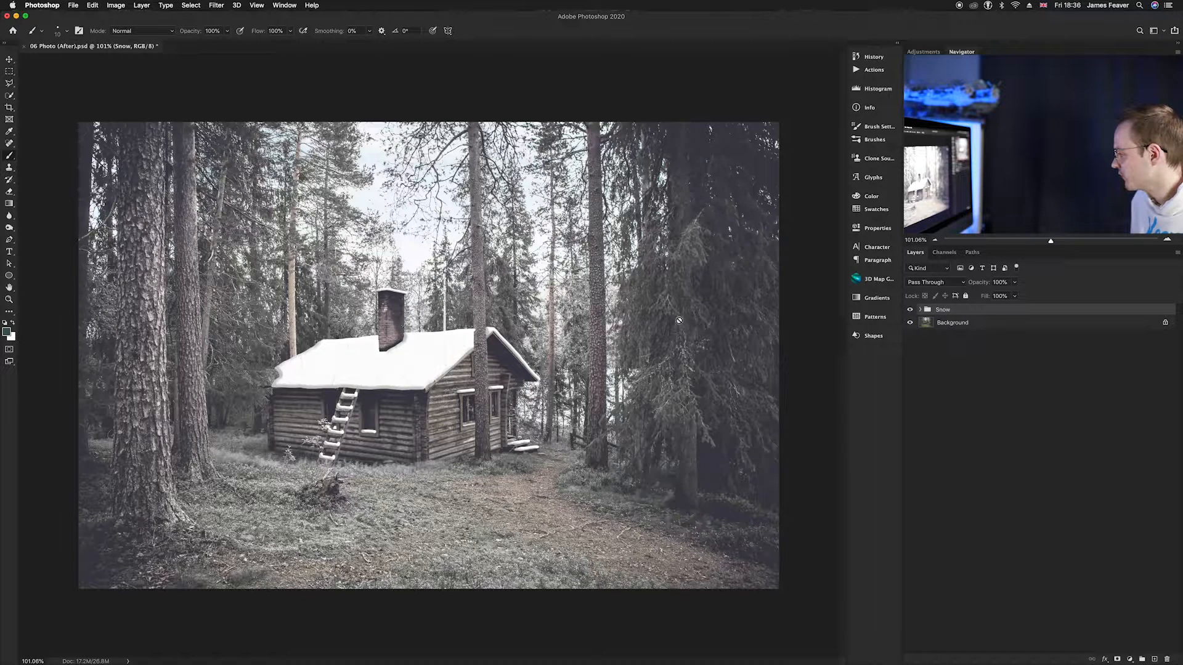
# Add a Curves adjustment layer above the Snow group, lowering the white point's output to 223 and a midtone point to input 133, output 105.
pyautogui.click(1130, 659)
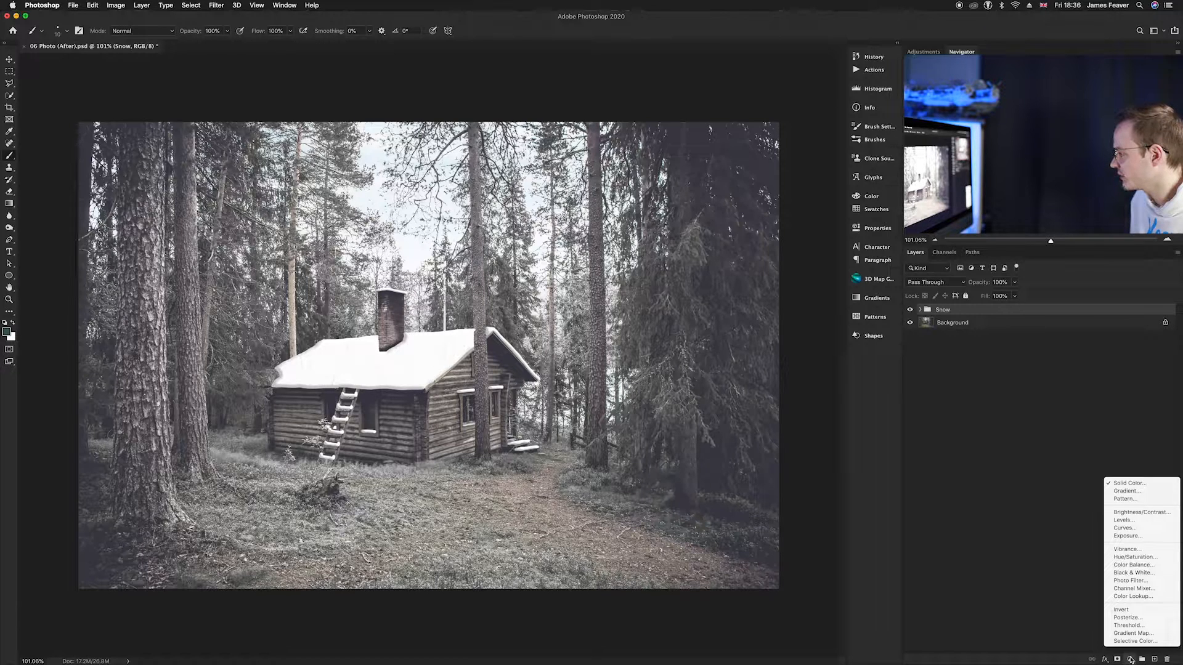
pyautogui.click(1125, 529)
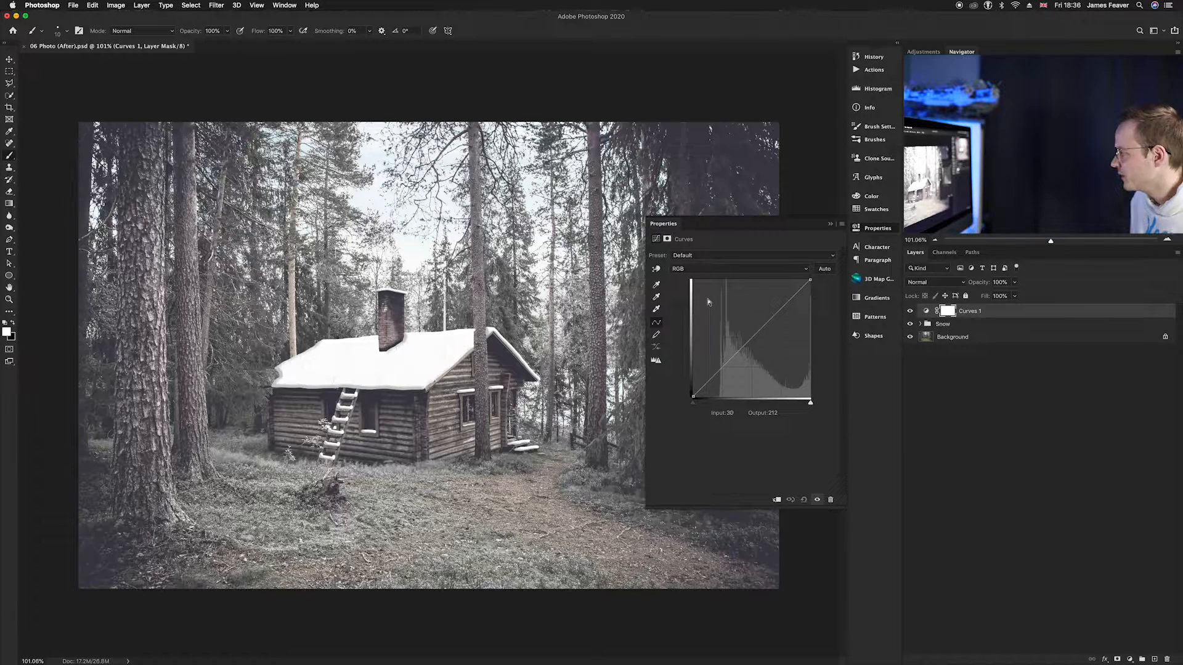
pyautogui.moveTo(810, 280); pyautogui.dragTo(814, 295)
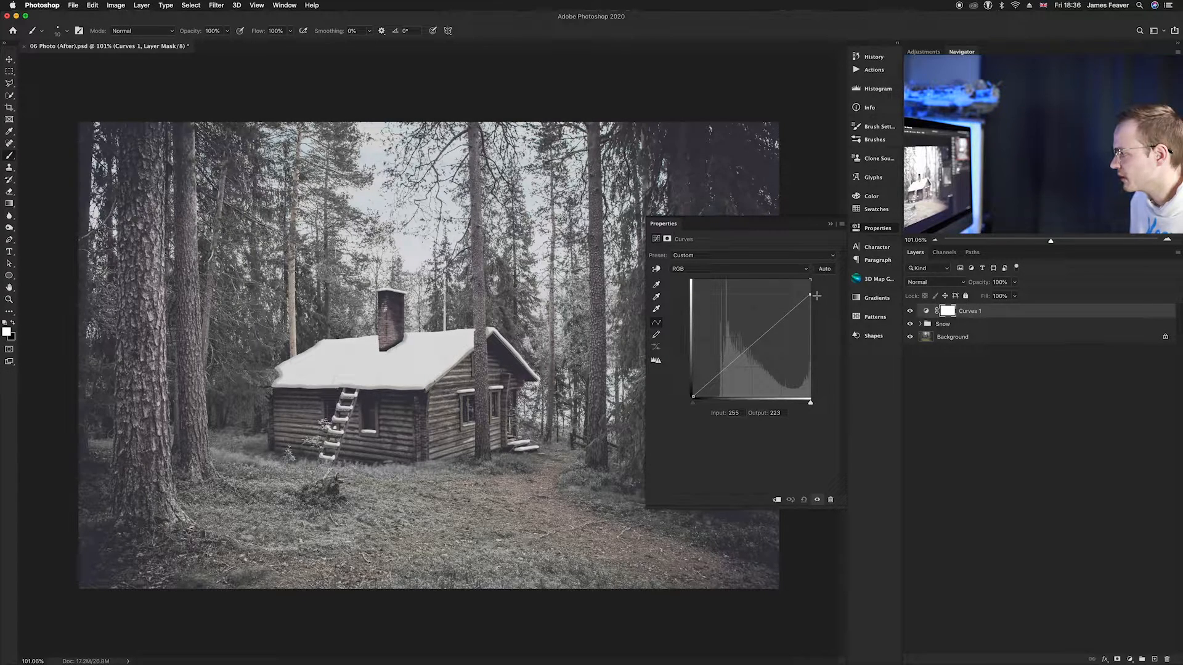
pyautogui.moveTo(752, 345); pyautogui.dragTo(754, 349)
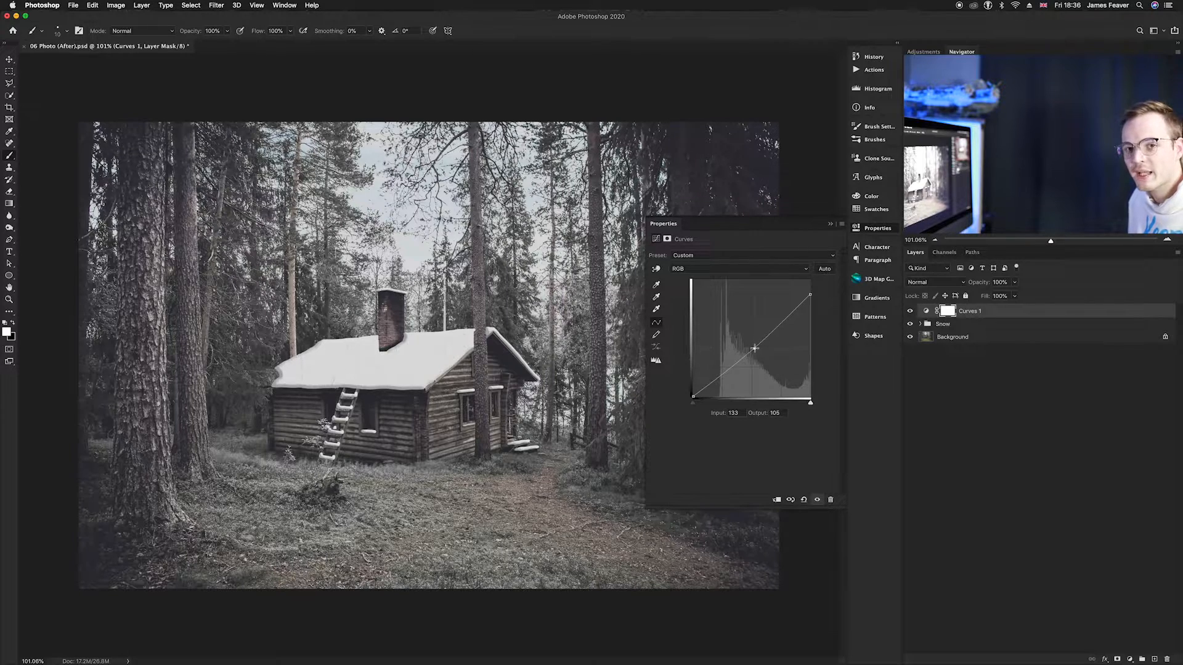
pyautogui.click(885, 231)
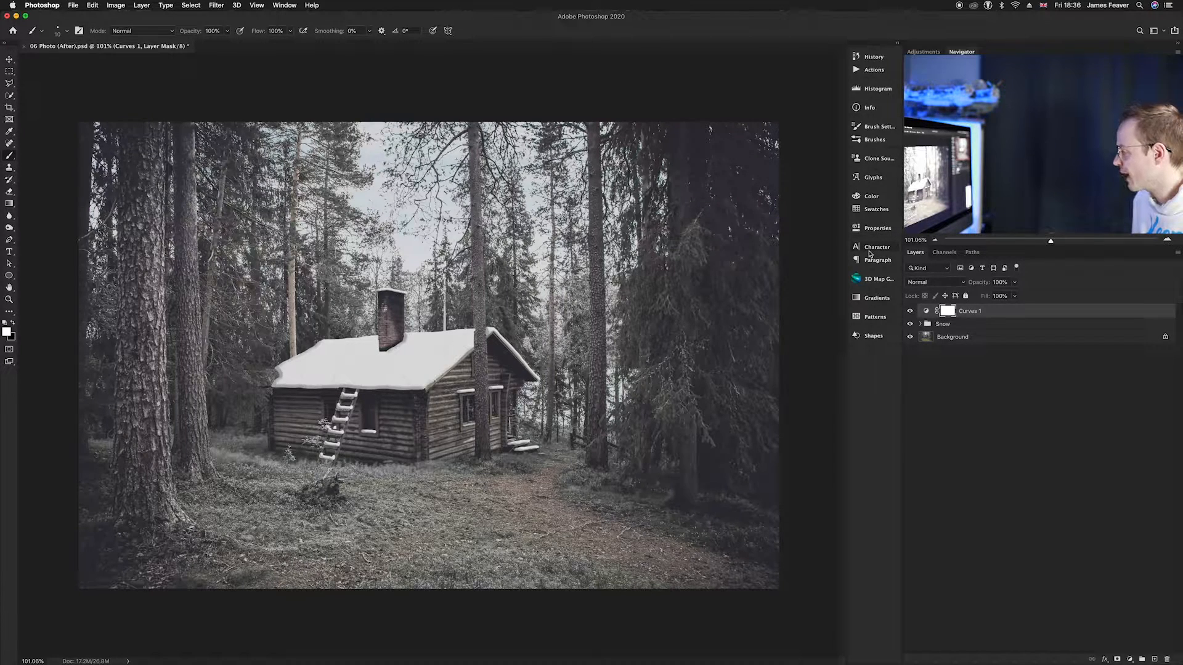
# Add a second Curves adjustment layer, lowering the white point's output to 167 and a midtone point to input 126, output 56.
pyautogui.click(1130, 658)
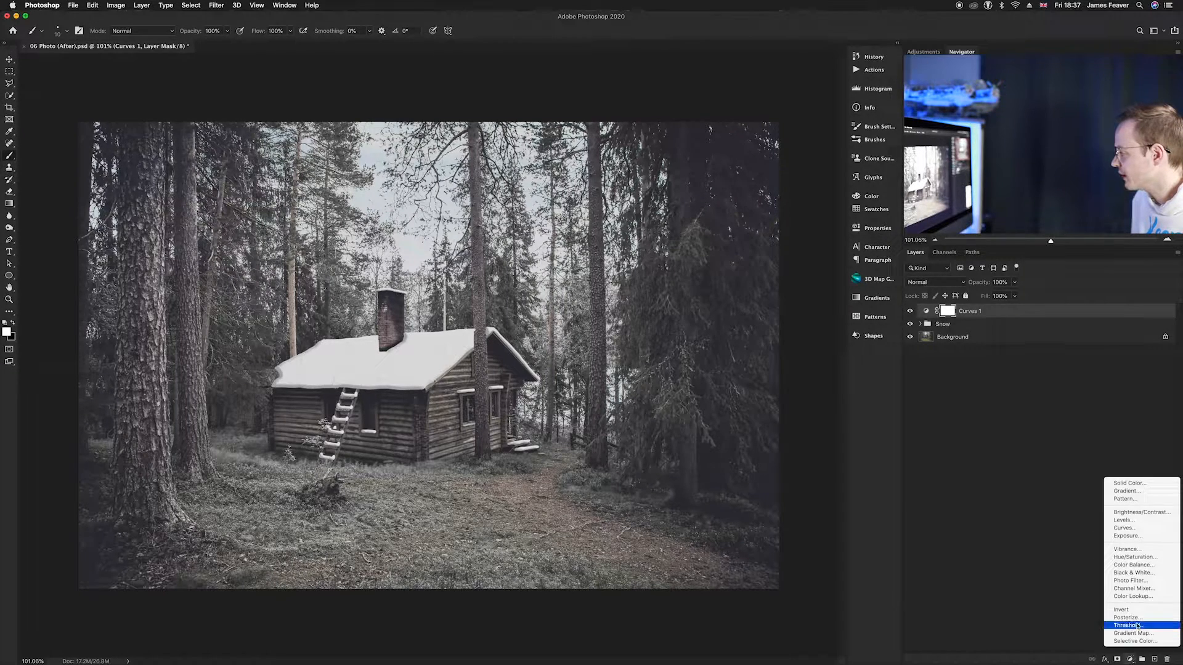
pyautogui.click(1125, 529)
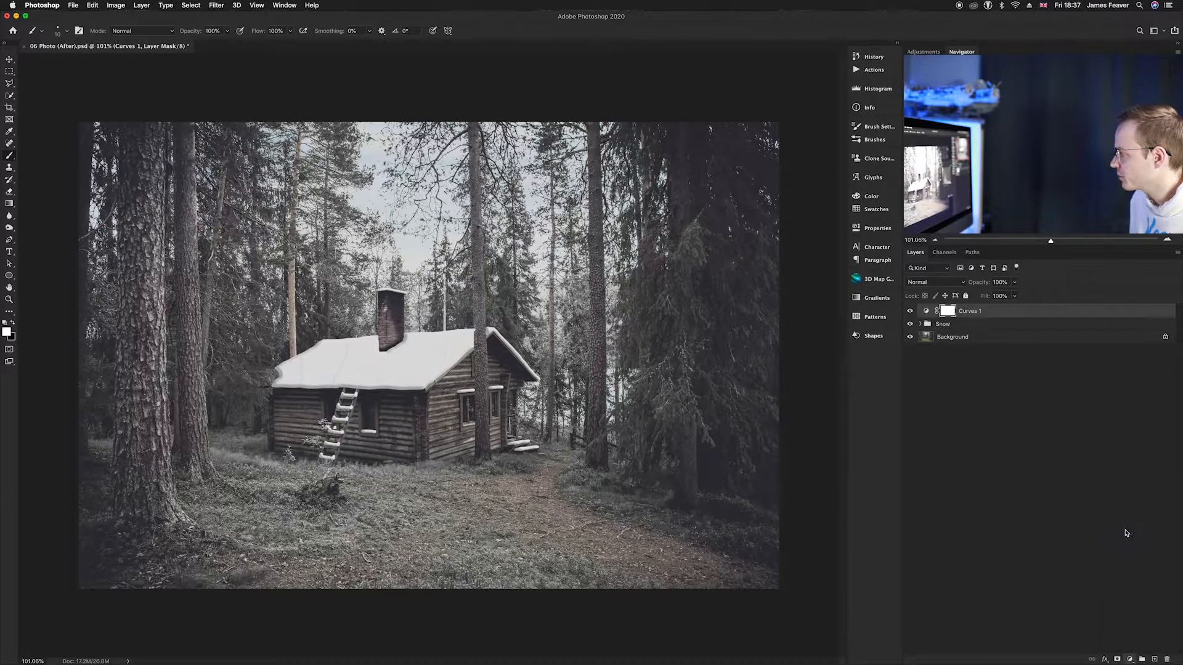
pyautogui.moveTo(810, 280); pyautogui.dragTo(810, 319)
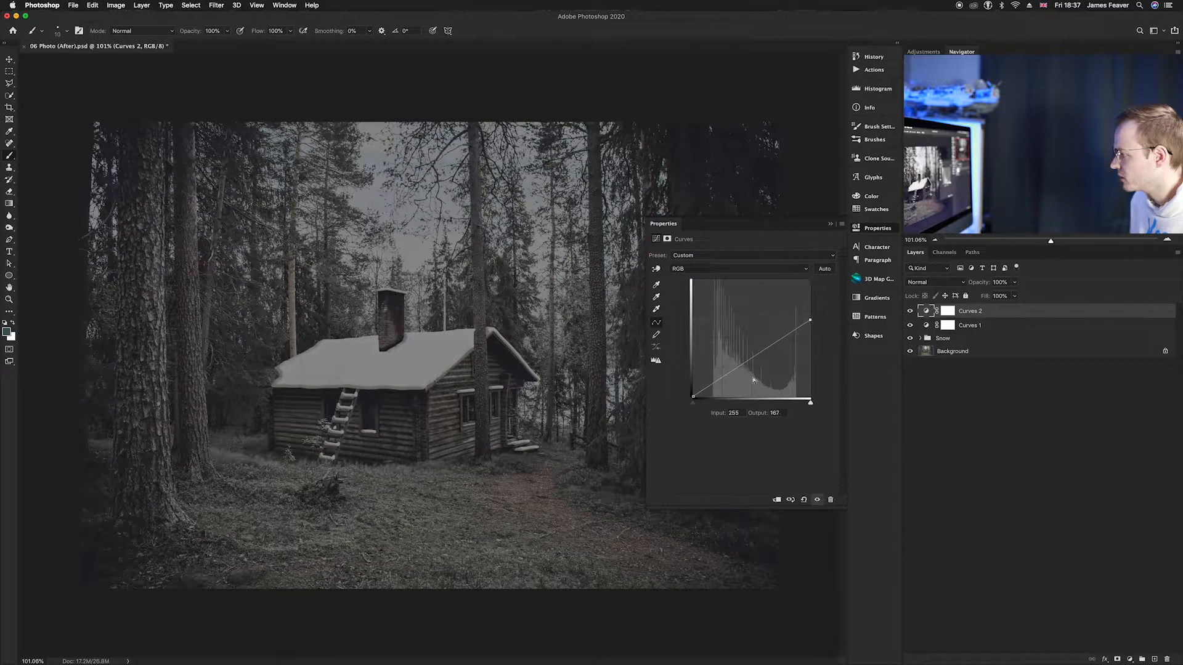
pyautogui.moveTo(749, 361); pyautogui.dragTo(752, 372)
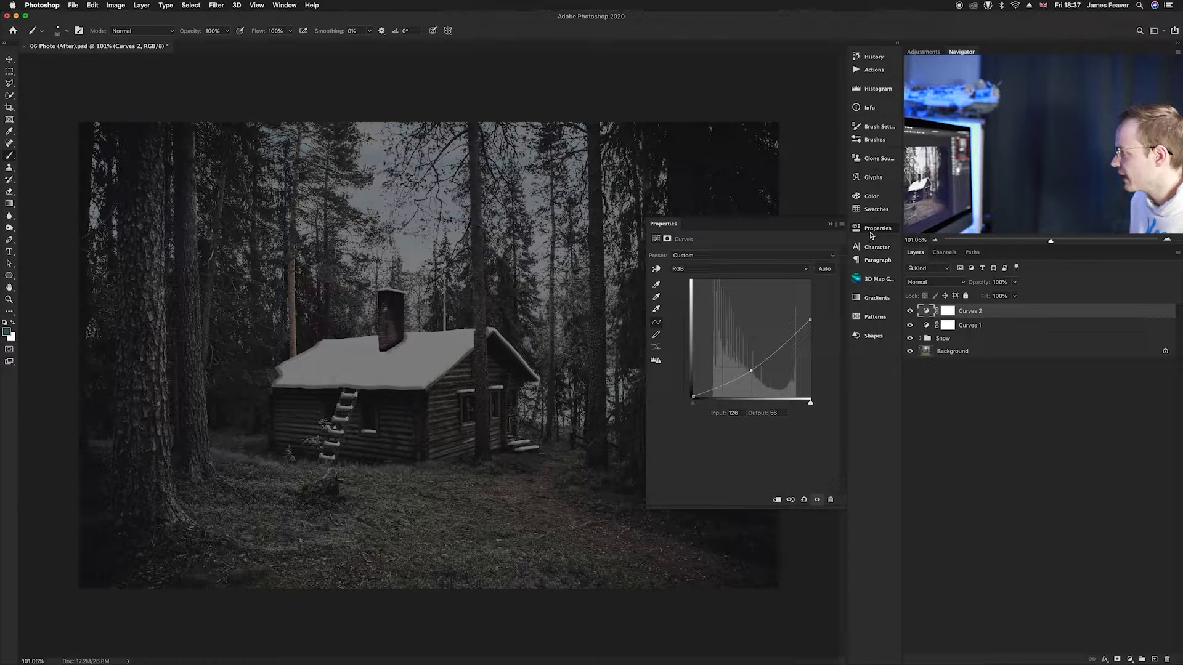
pyautogui.click(872, 230)
# Draw a radial gradient with a black centre on the Curves 2 mask from the cabin to the image corner, and compare the vignette off and on.
pyautogui.click(948, 313)
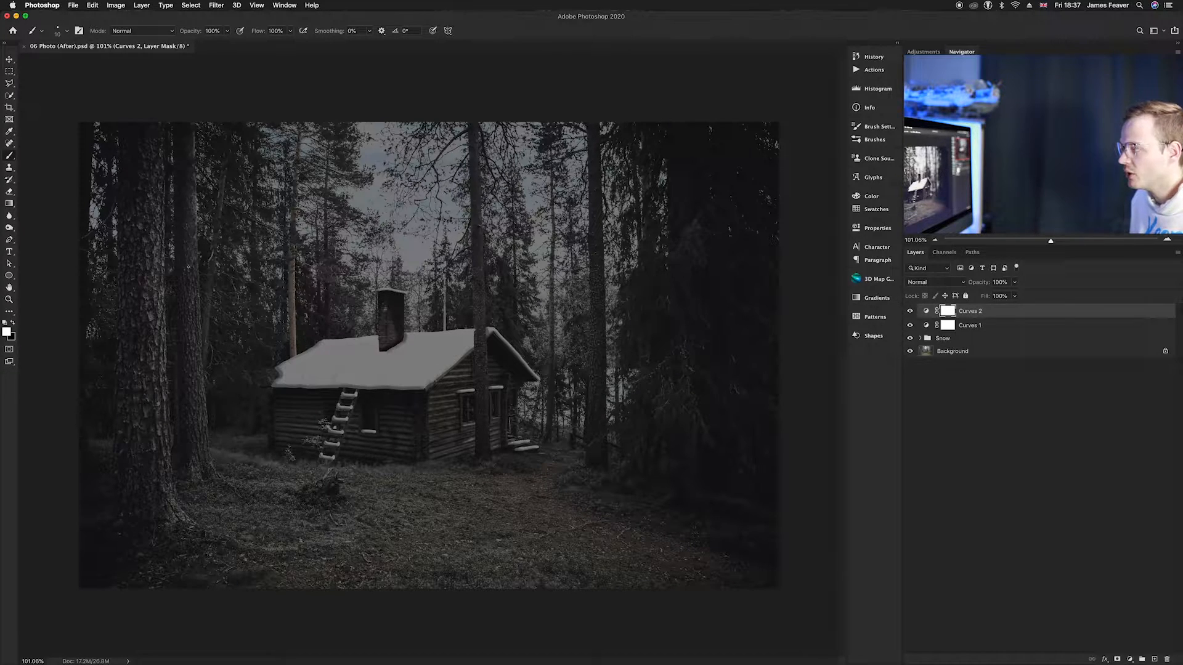
pyautogui.press('g')
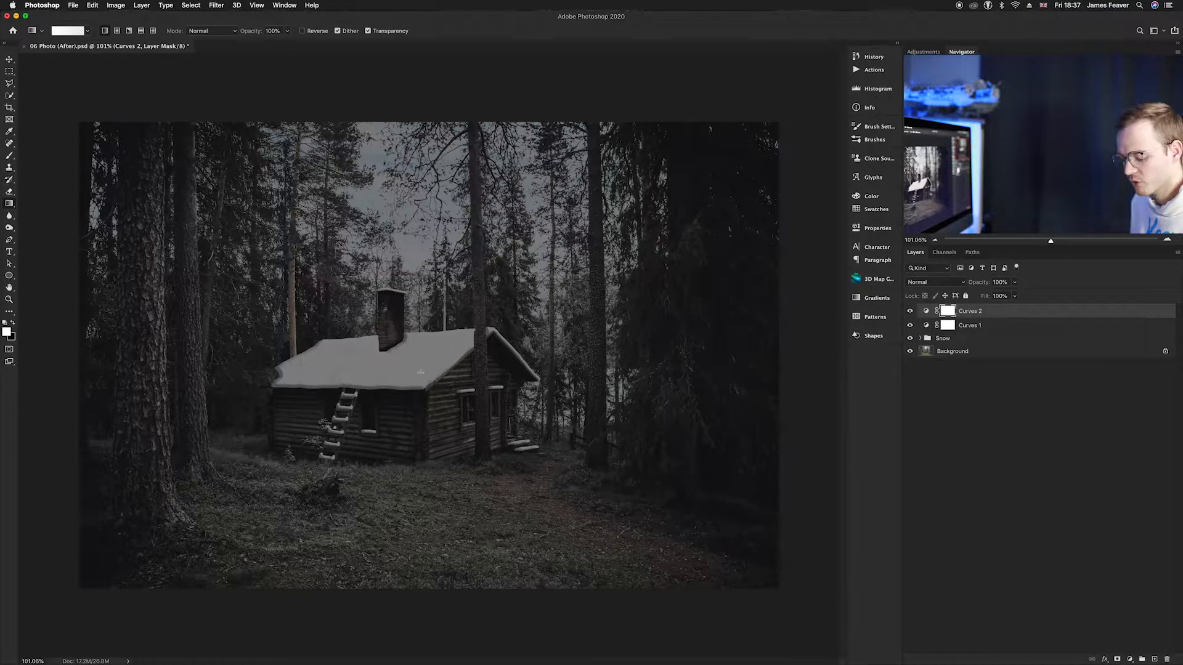
pyautogui.press('x')
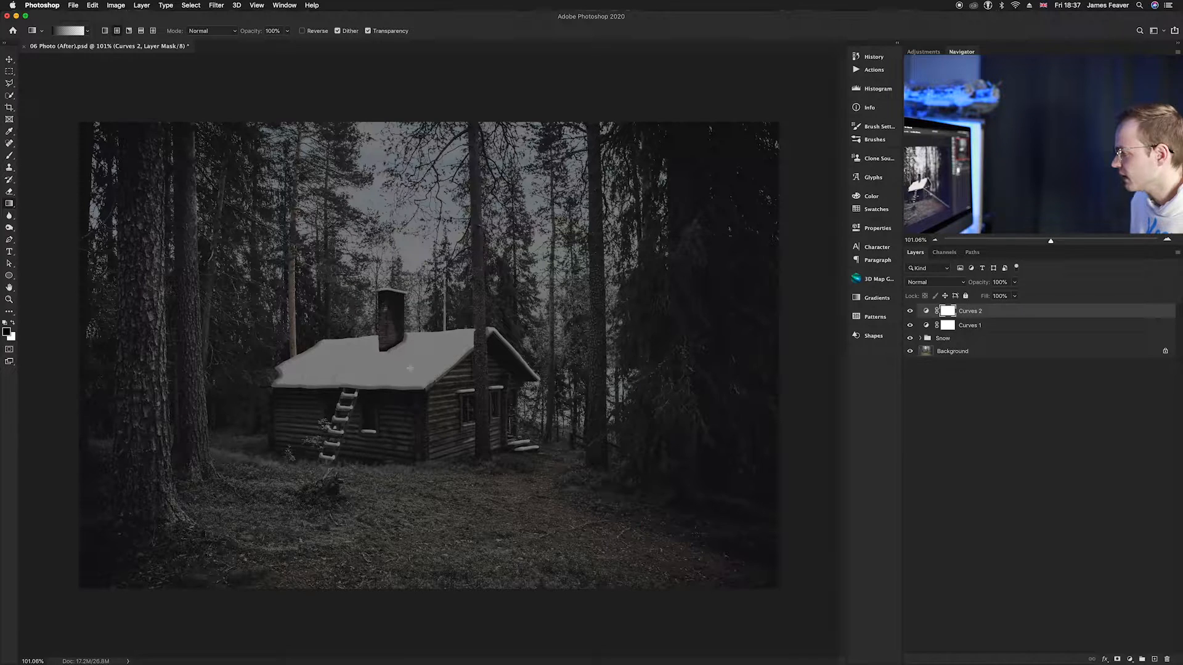
pyautogui.moveTo(403, 370); pyautogui.dragTo(775, 581)
pyautogui.moveTo(403, 373); pyautogui.dragTo(766, 137)
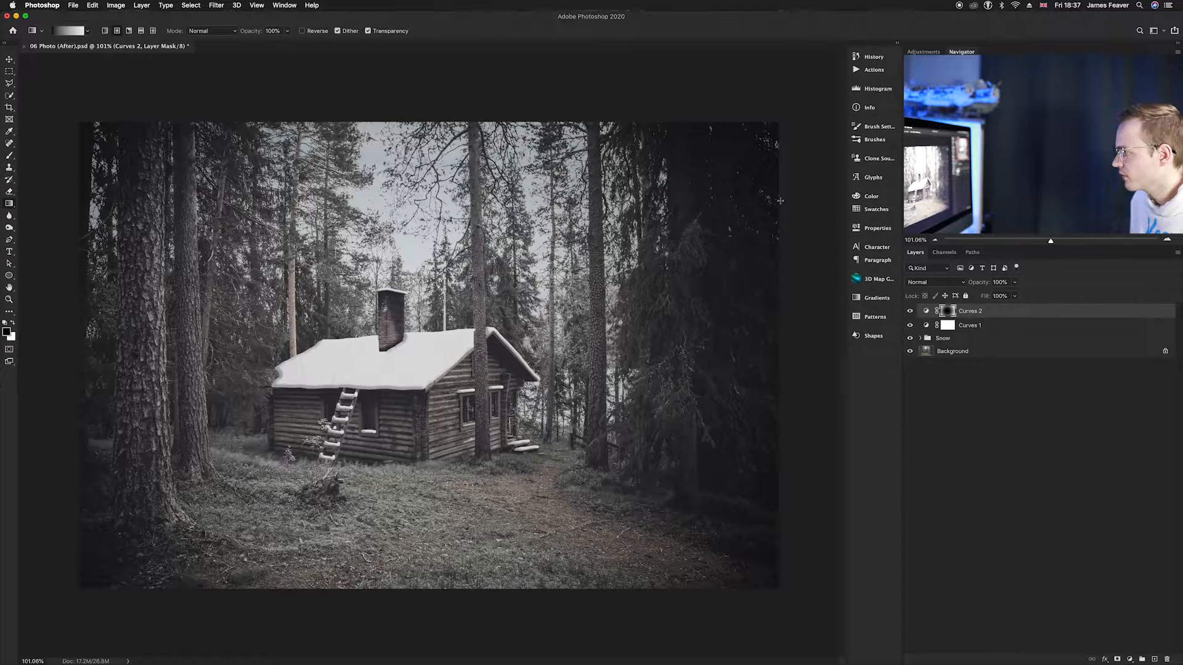
pyautogui.click(910, 311)
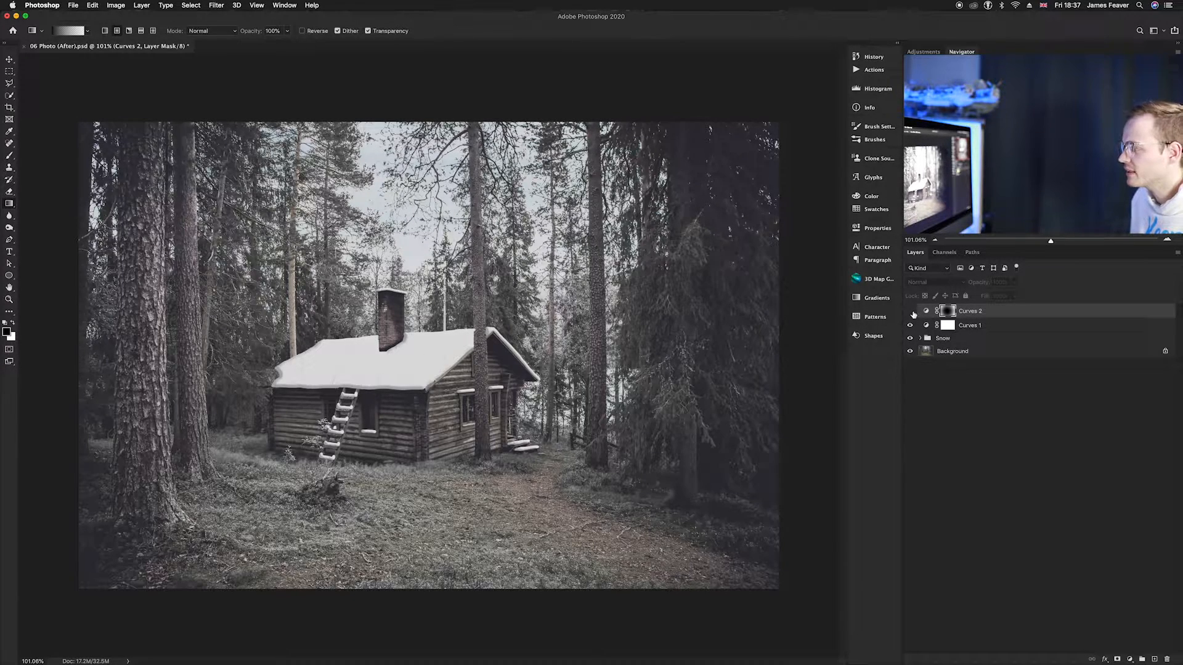
pyautogui.click(910, 311)
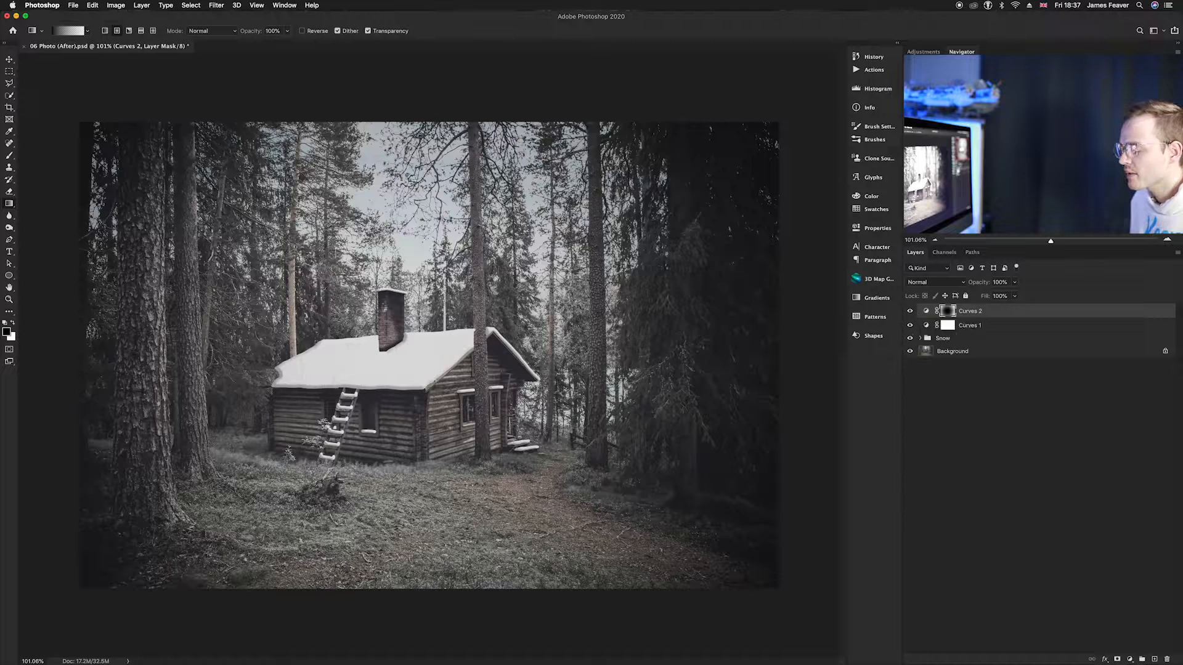
# Add a Color Balance adjustment layer above Curves 2 and set its highlights to Cyan/Red -5 and Yellow/Blue +5.
pyautogui.click(9, 59)
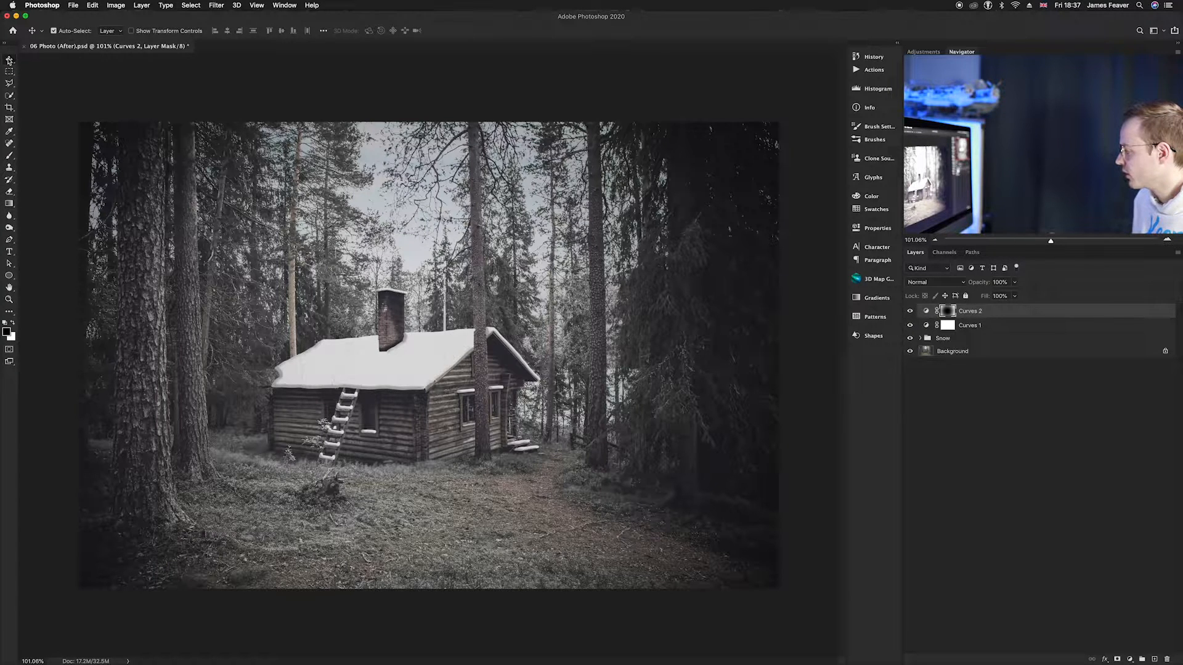
pyautogui.click(1130, 659)
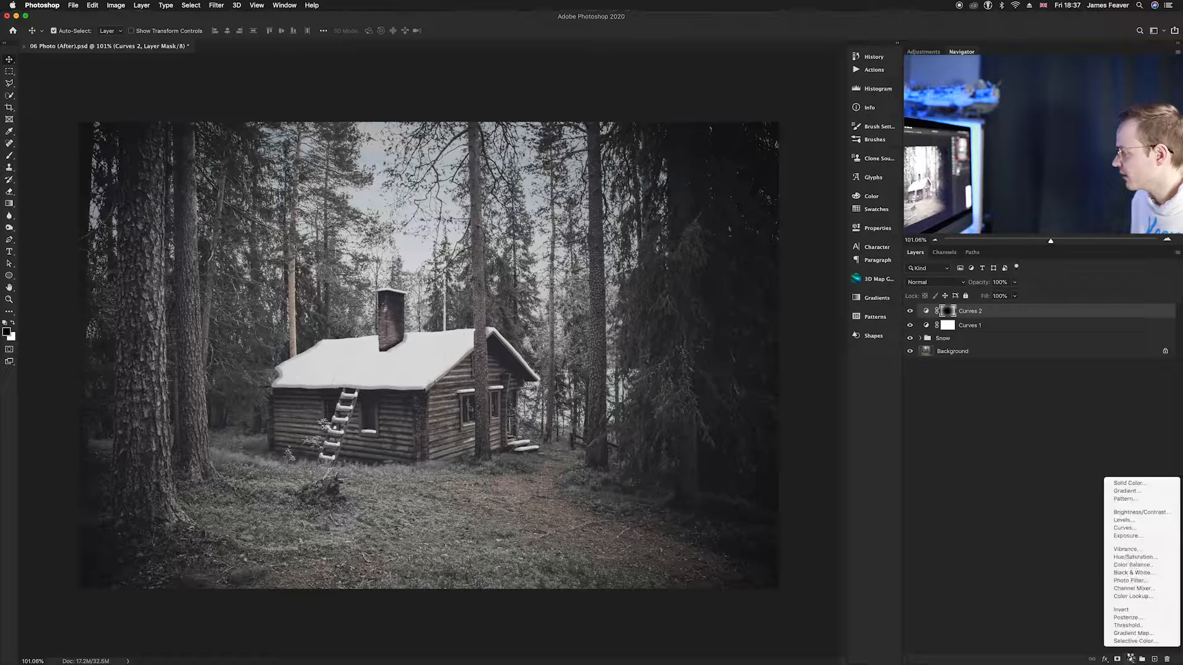
pyautogui.click(1124, 566)
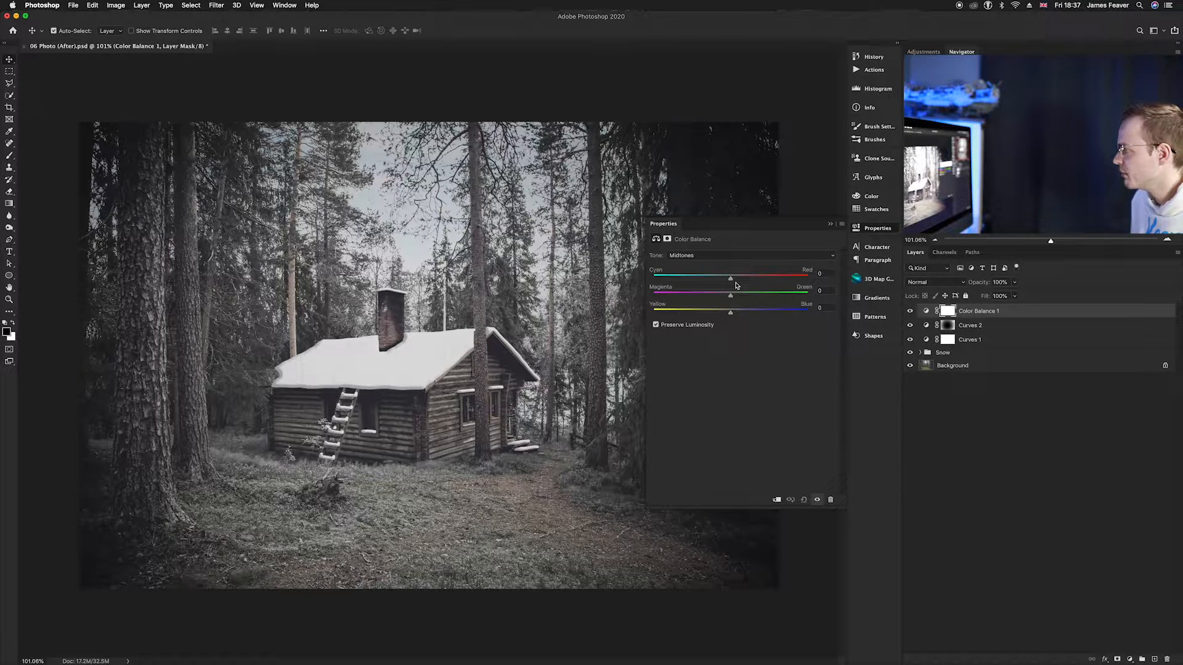
pyautogui.click(681, 256)
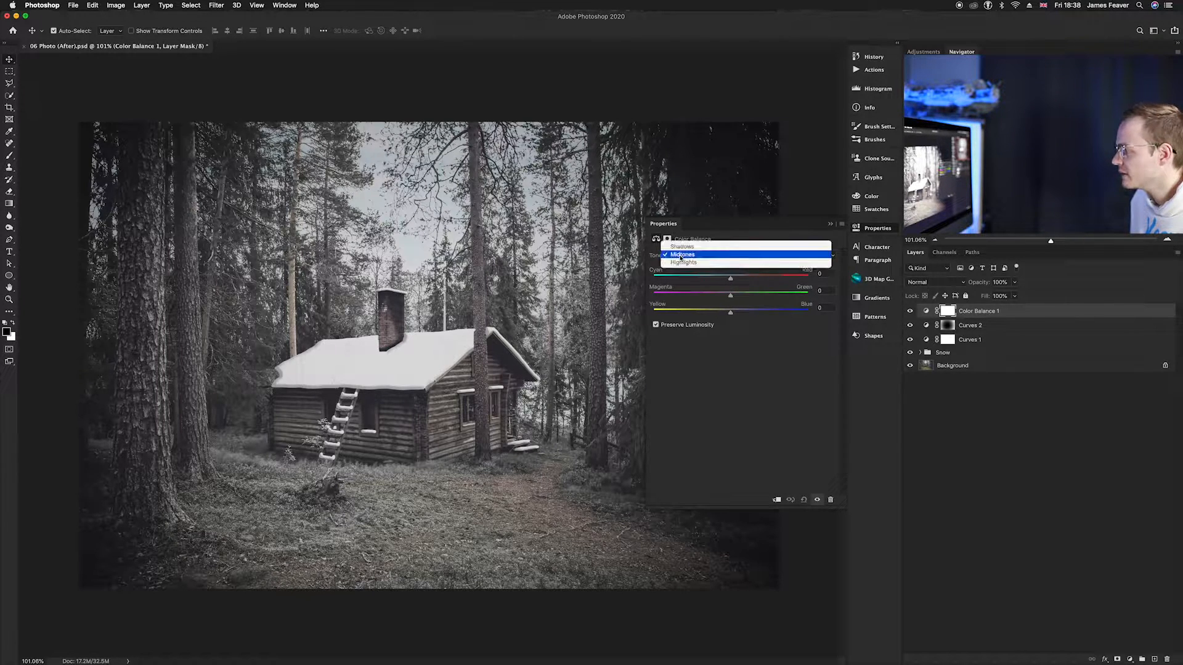
pyautogui.click(688, 263)
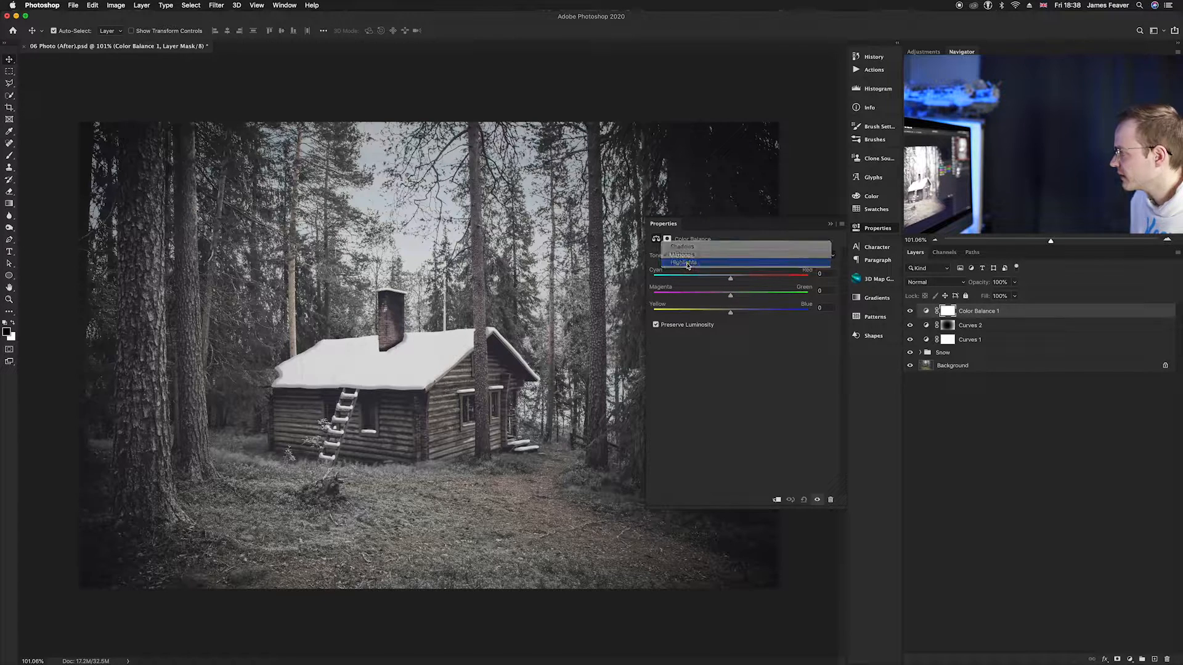
pyautogui.click(825, 274)
pyautogui.write('-5')
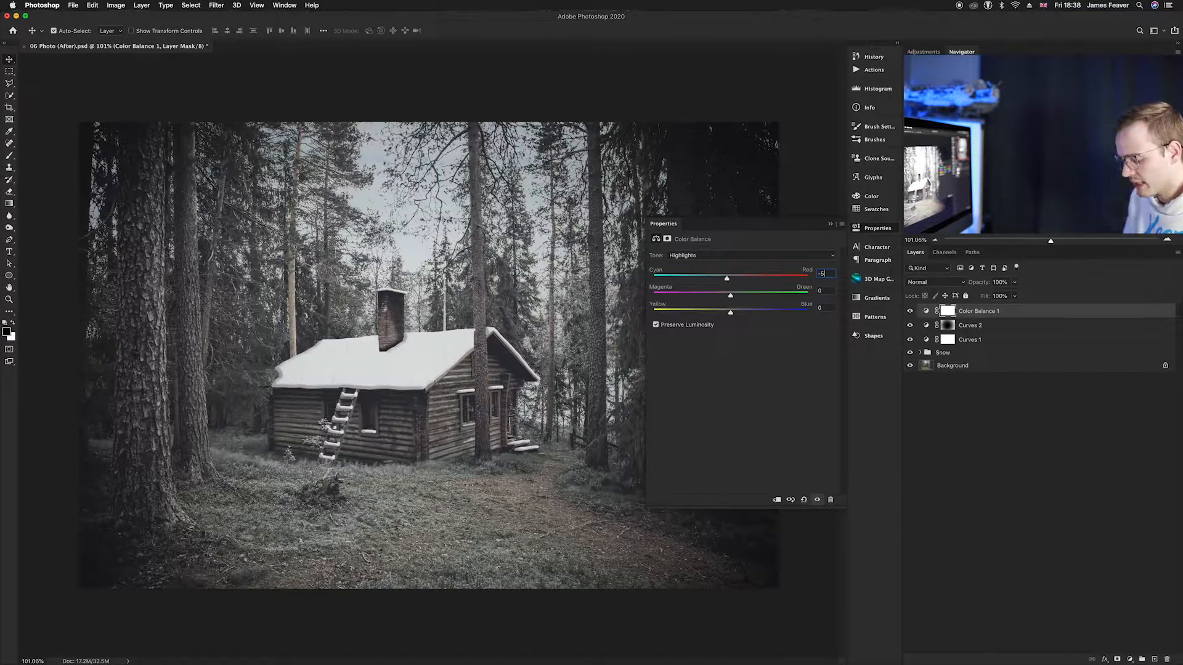
pyautogui.click(825, 308)
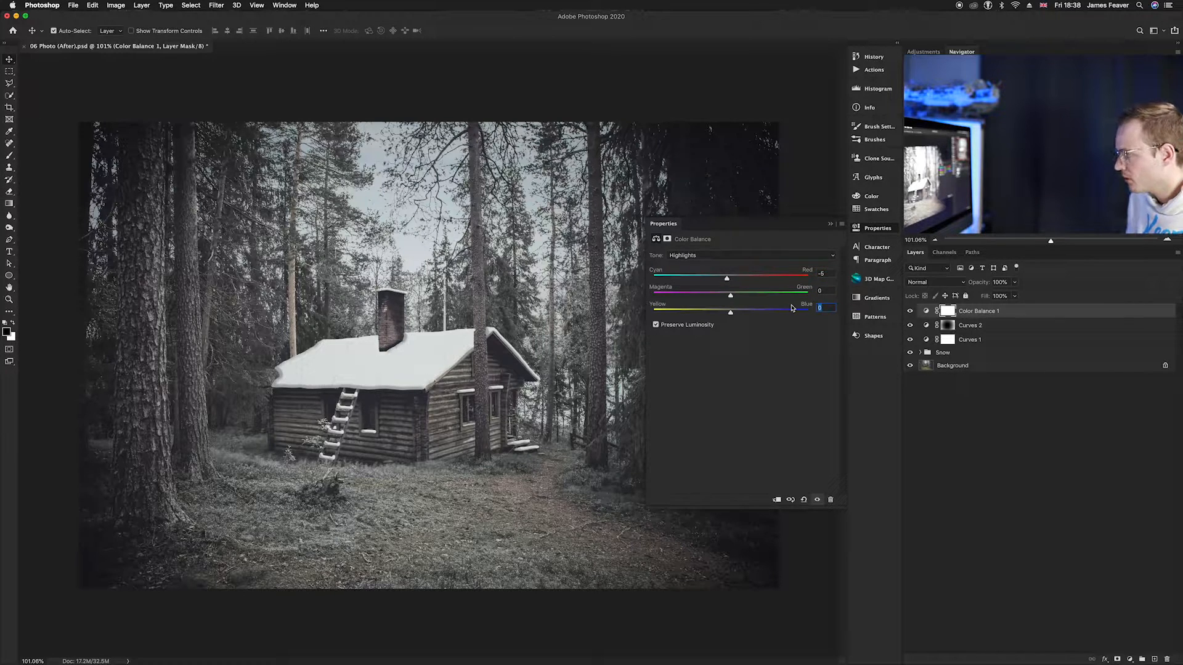
pyautogui.write('5')
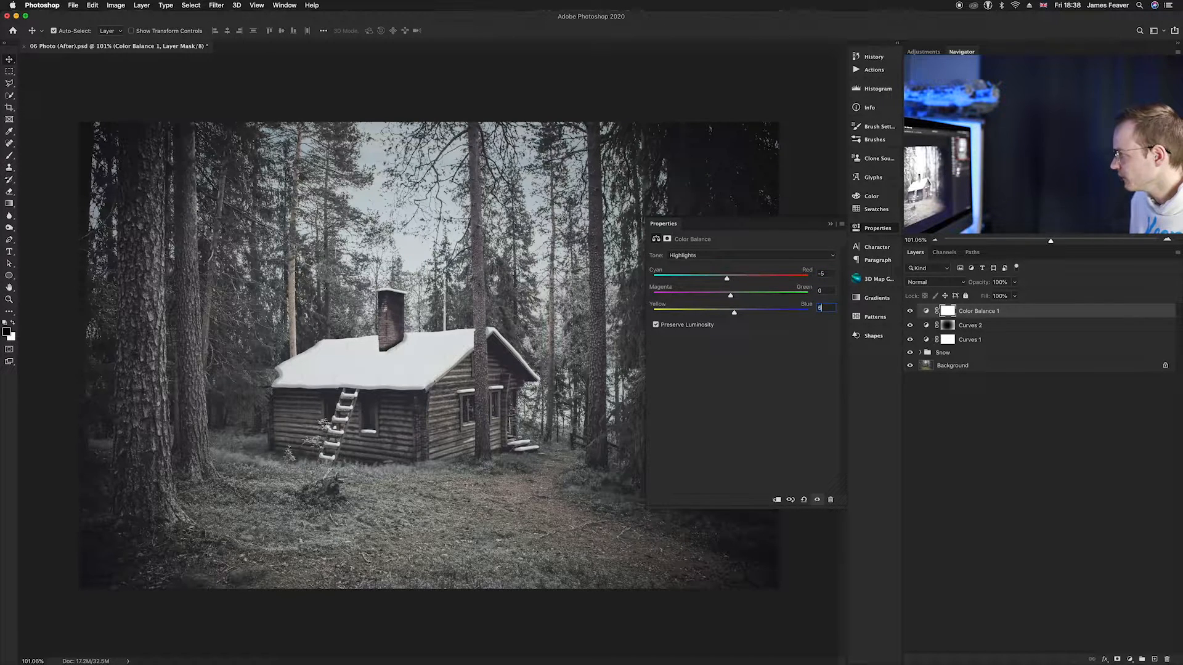
pyautogui.click(862, 233)
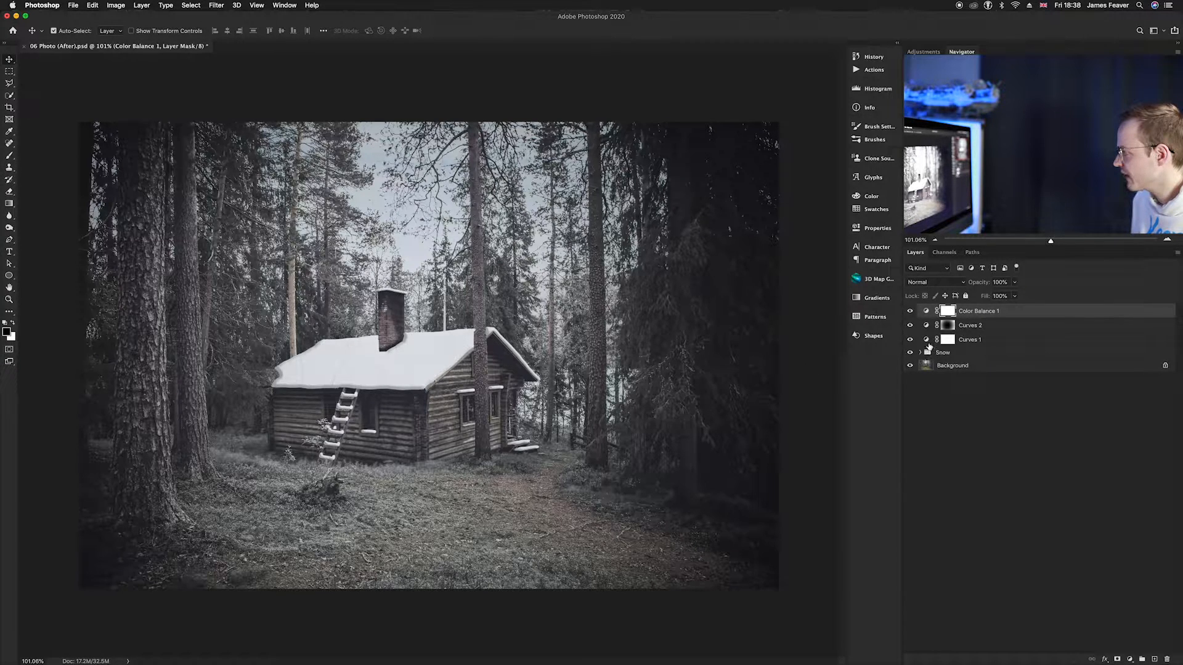
# Group the Color Balance 1, Curves 2 and Curves 1 layers and name the group Colour.
pyautogui.click(924, 342)
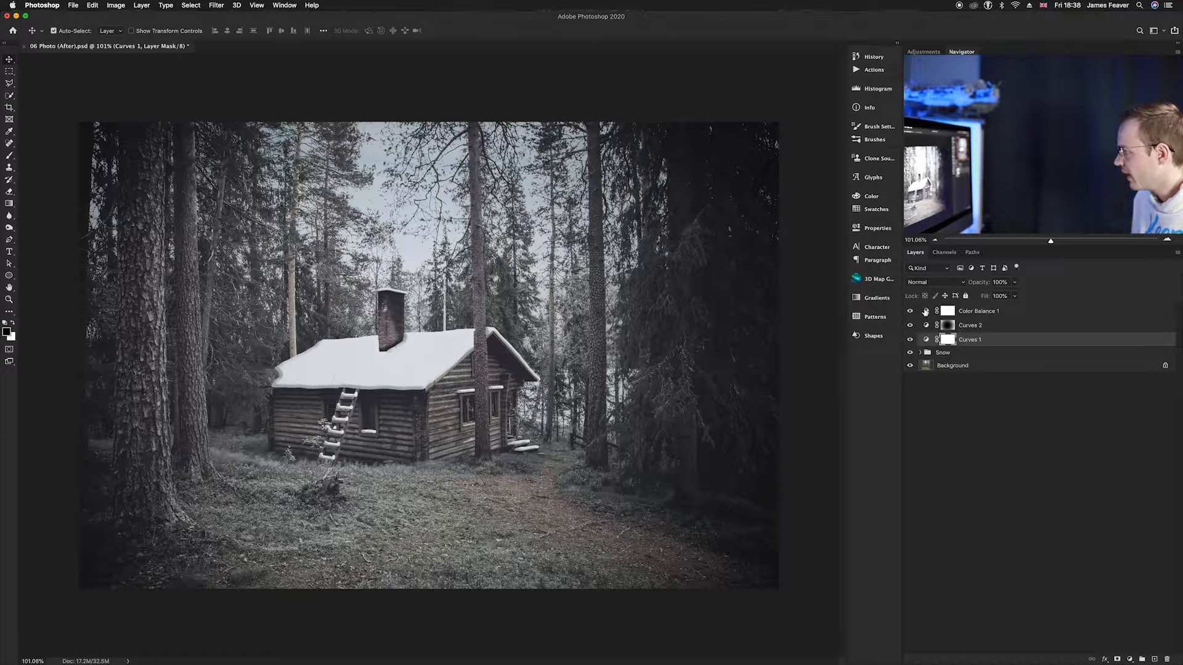
pyautogui.keyDown('shift'); pyautogui.click(925, 313); pyautogui.keyUp('shift')
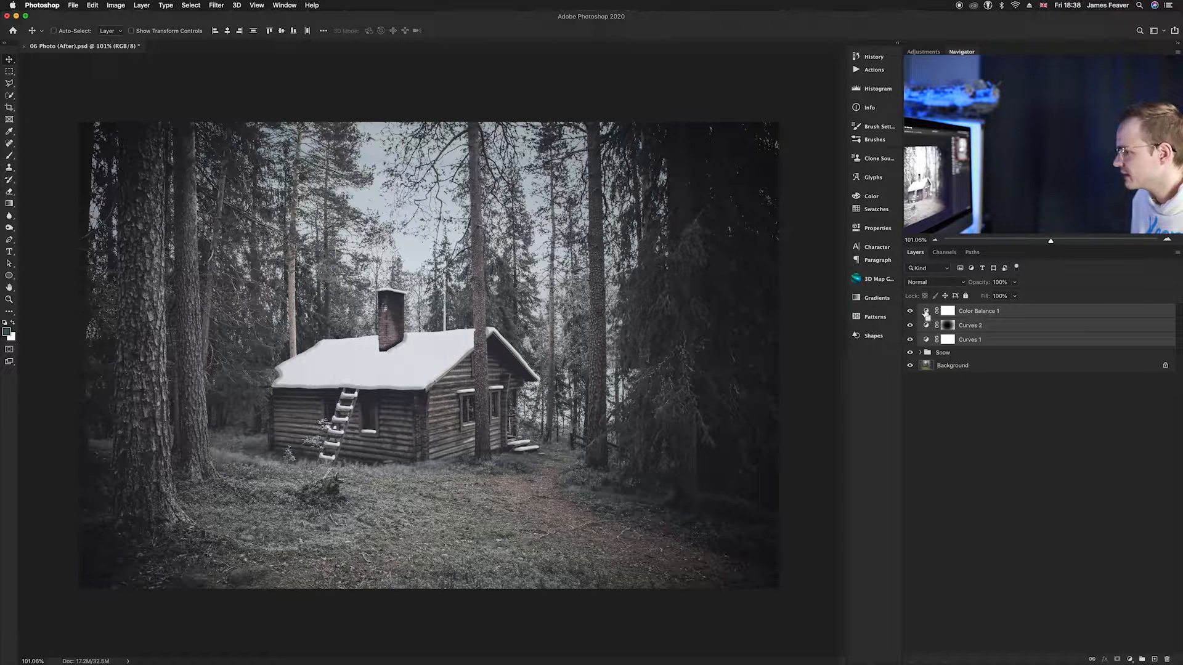
pyautogui.press('super+g')
pyautogui.doubleClick(942, 310)
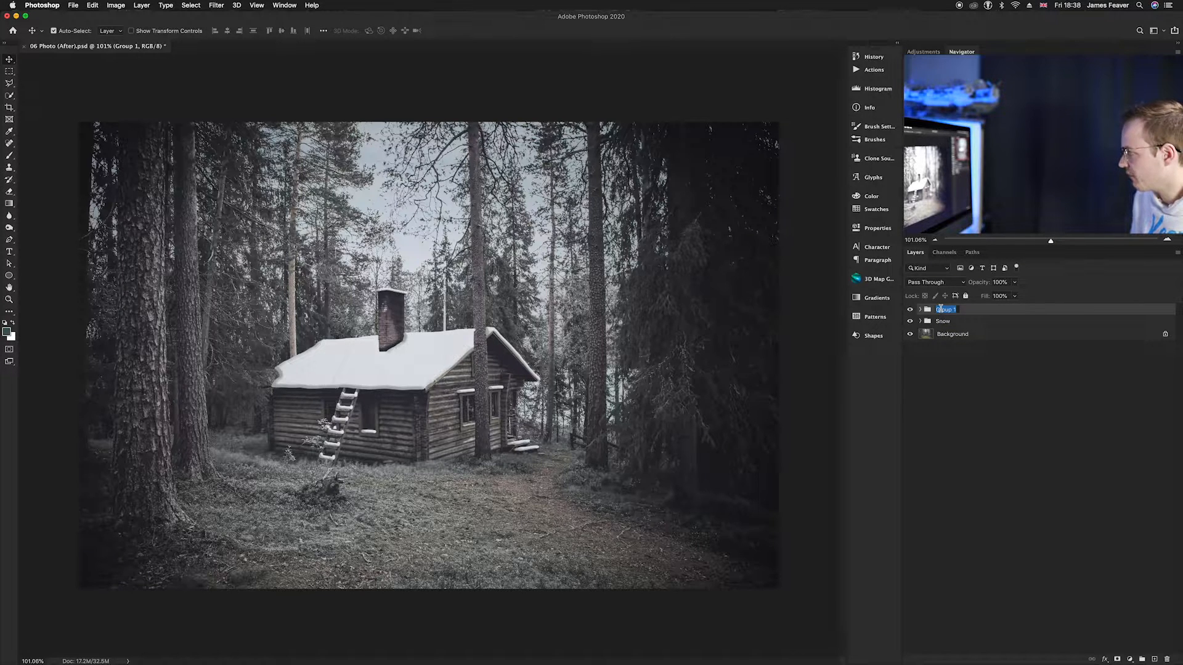
pyautogui.write('Colo')
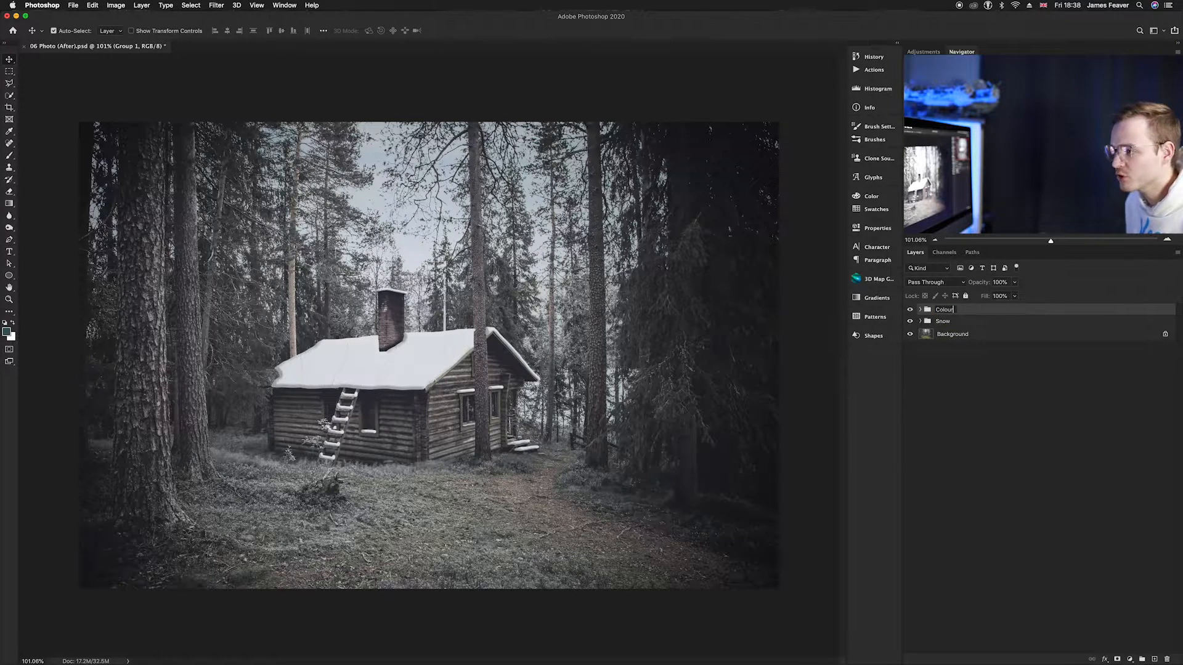
pyautogui.write('ur')
pyautogui.press('Return')
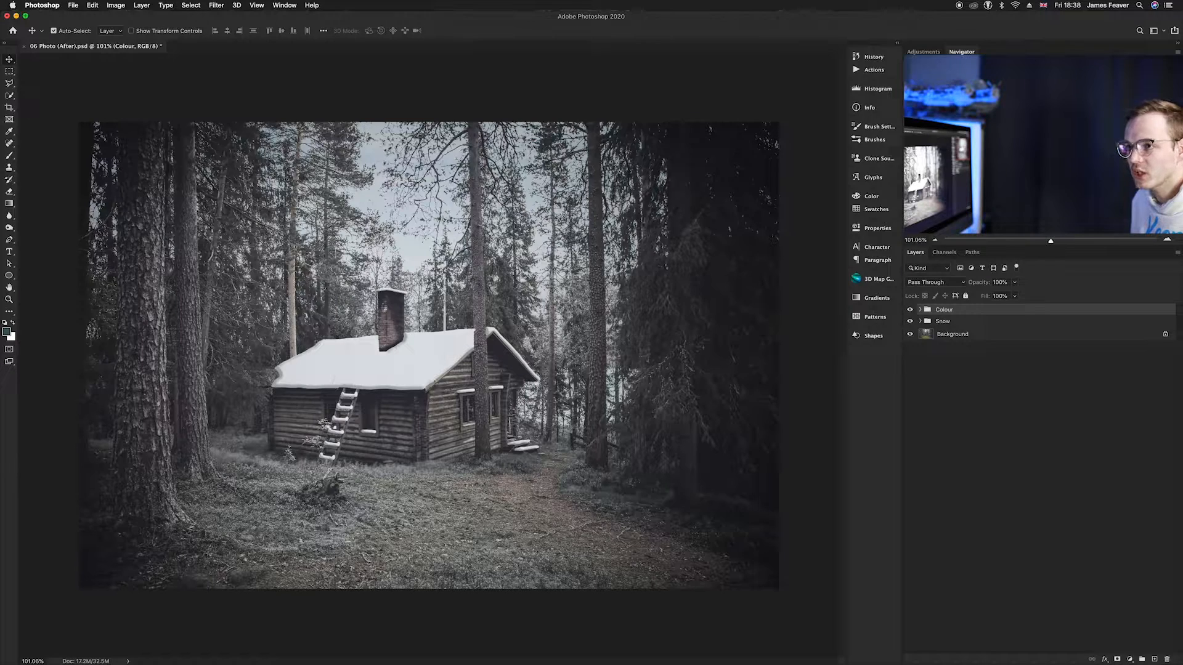
# Switch to Finder, place the Smoke 1 image in the cabin document above the Colour group, and rotate it 90 degrees.
pyautogui.press('super+Tab')
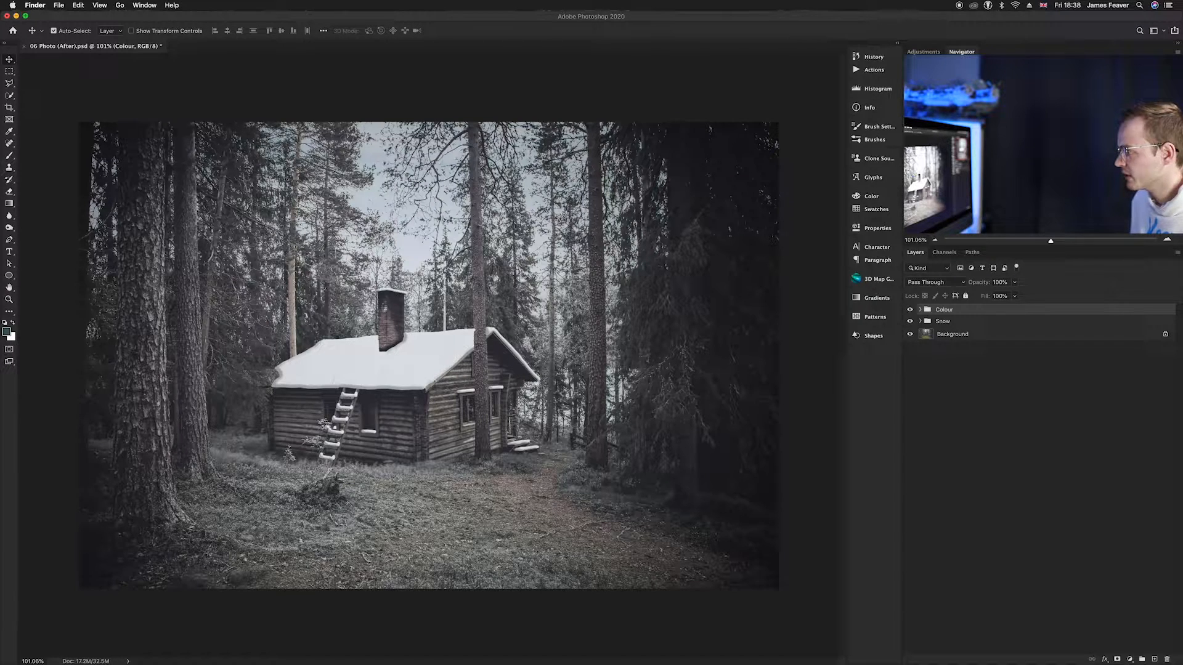
pyautogui.moveTo(0, 294); pyautogui.dragTo(310, 296)
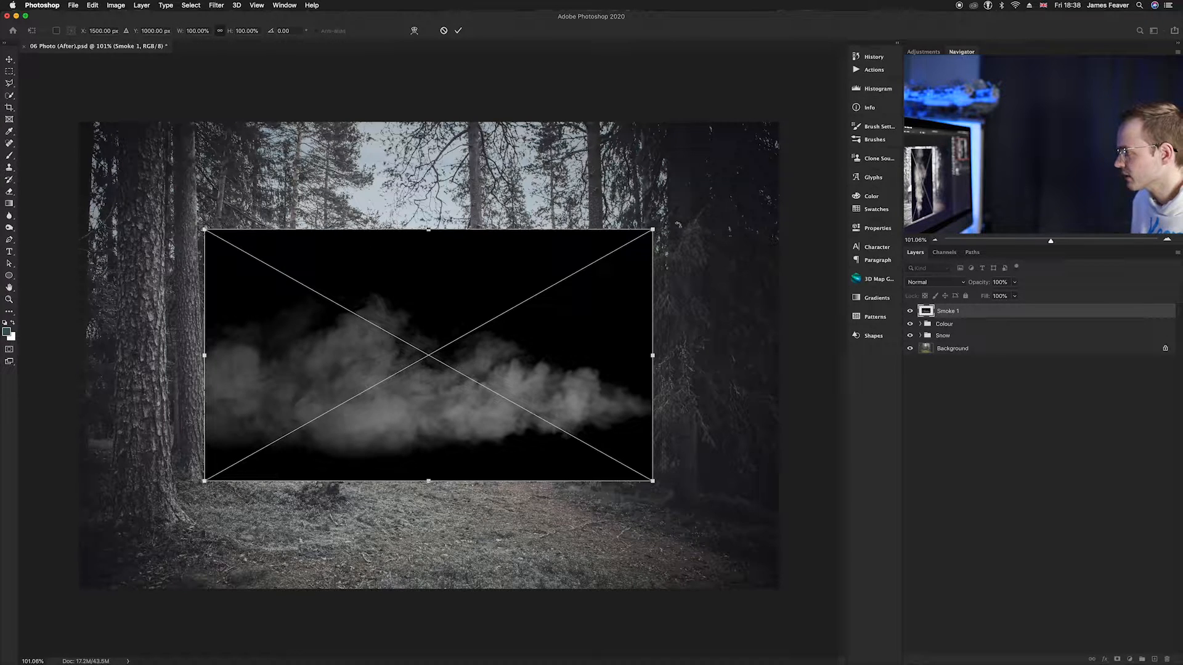
pyautogui.moveTo(659, 225); pyautogui.dragTo(554, 508)
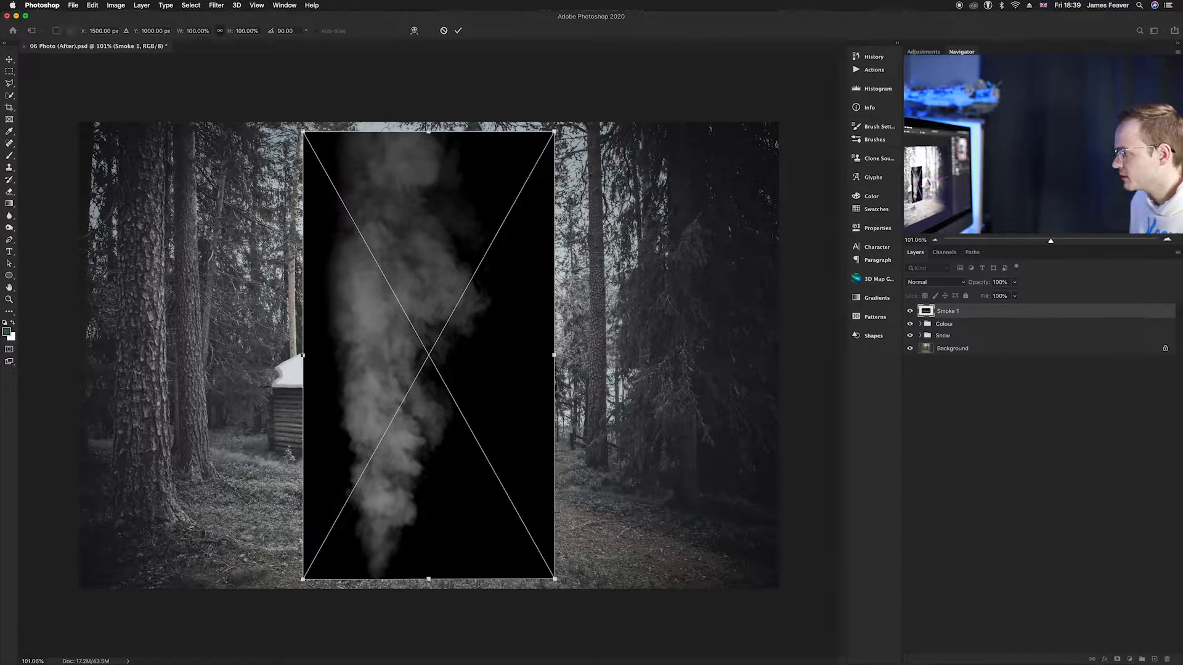
# Scale the smoke image down to less than half size and position it so the smoke rises from the chimney.
pyautogui.moveTo(556, 355); pyautogui.dragTo(430, 364)
pyautogui.moveTo(422, 315); pyautogui.dragTo(456, 223)
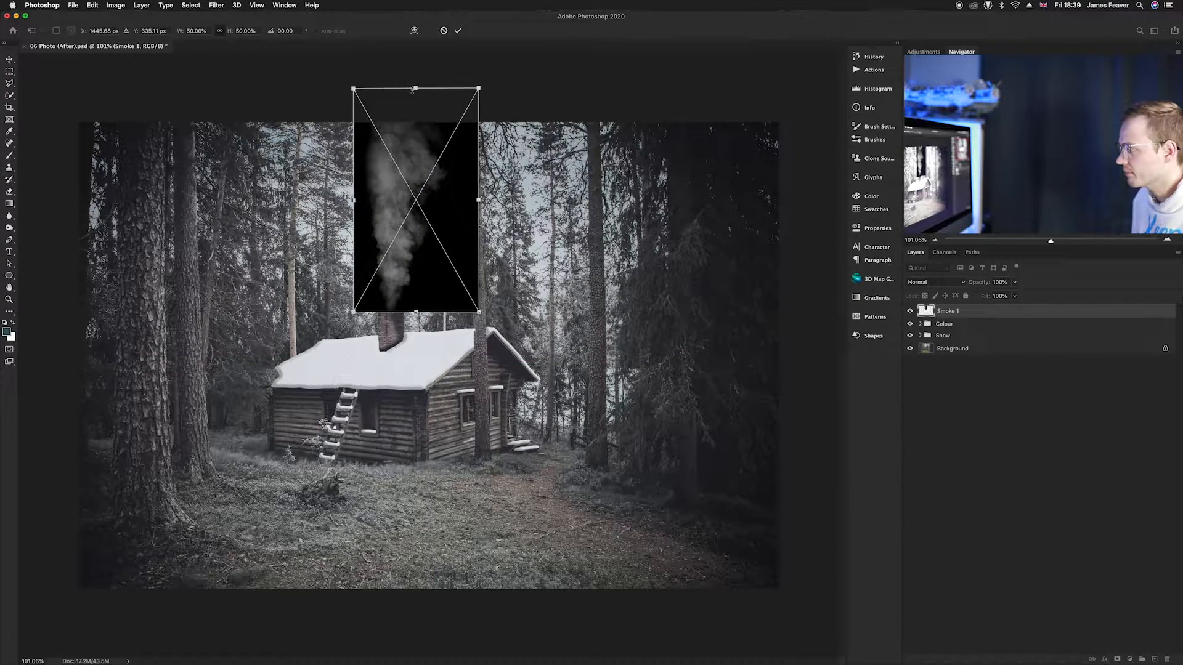
pyautogui.moveTo(416, 105); pyautogui.dragTo(417, 115)
pyautogui.press('Return')
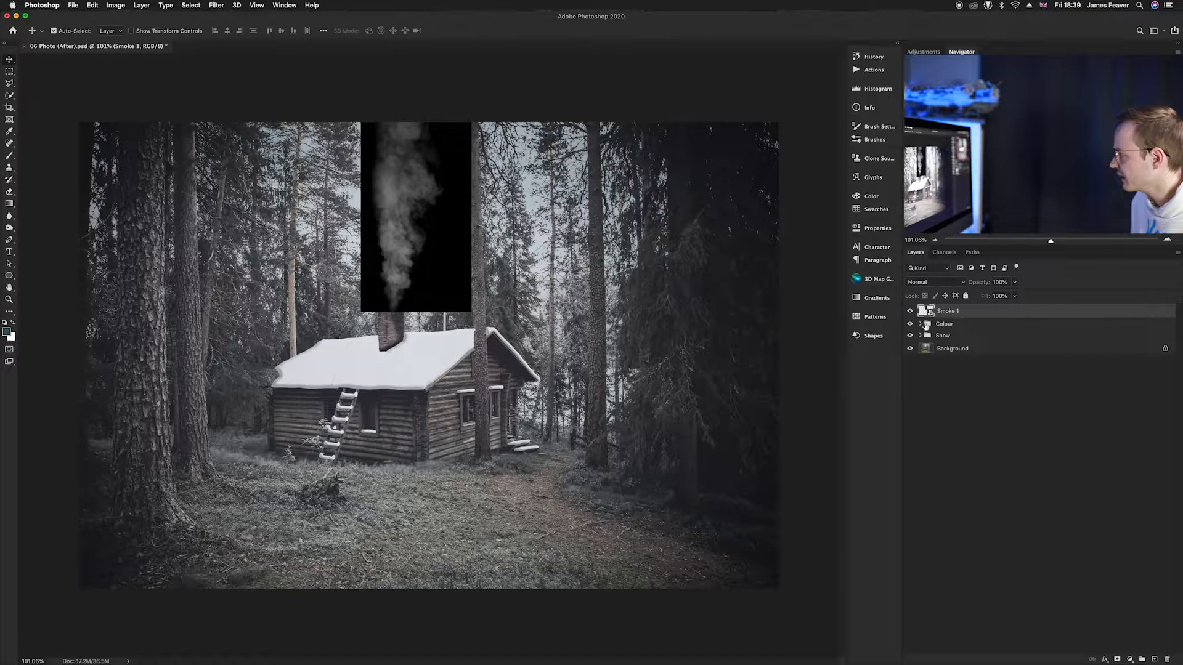
# Set the Smoke 1 layer's blend mode to Difference and mask out the smoke overlapping the chimney bricks with a black brush.
pyautogui.click(930, 282)
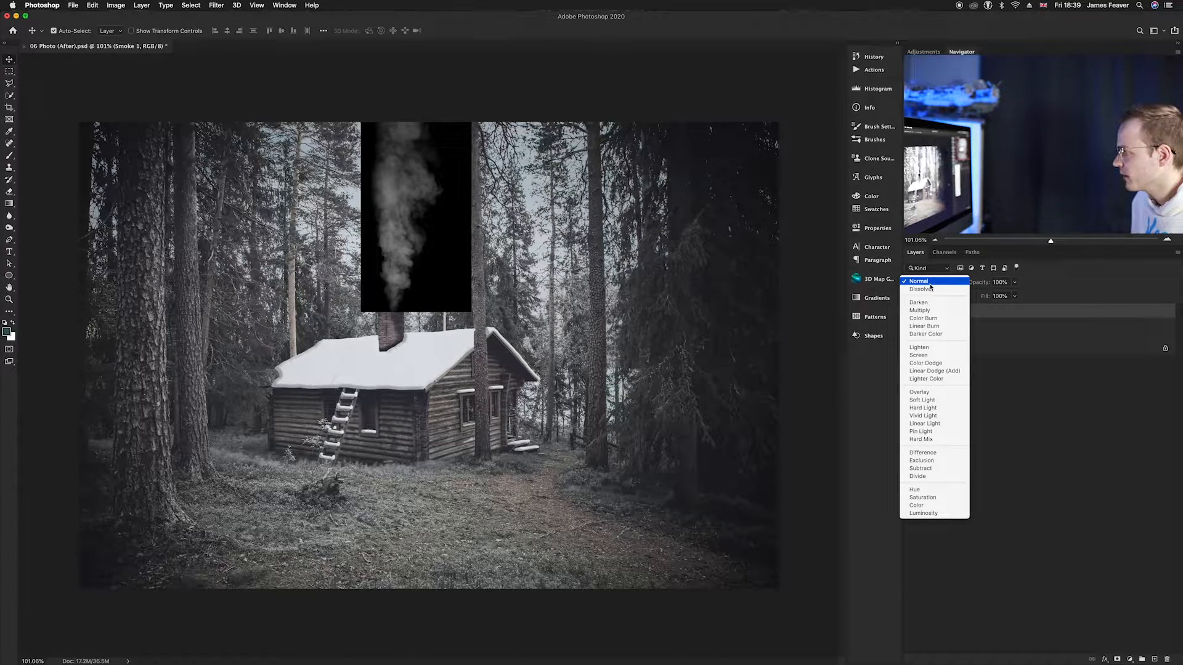
pyautogui.click(927, 454)
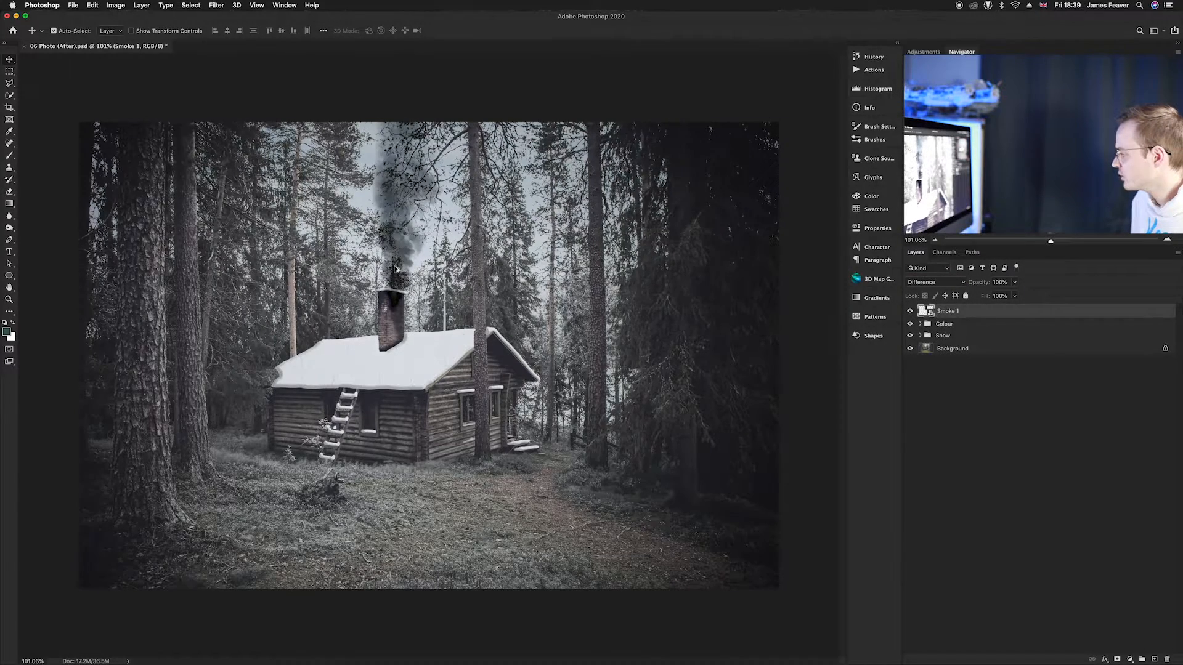
pyautogui.scroll(5, 399, 265)
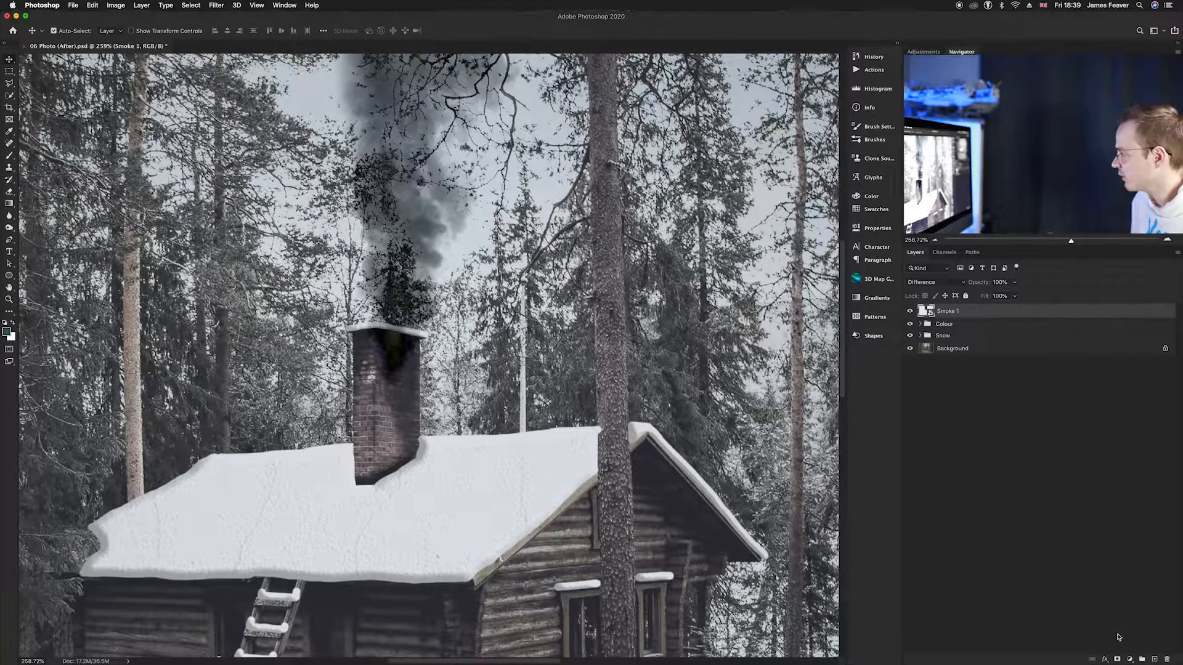
pyautogui.click(1118, 659)
pyautogui.press('b')
pyautogui.moveTo(390, 383)
pyautogui.mouseDown()
pyautogui.moveTo(415, 383)
pyautogui.moveTo(381, 374)
pyautogui.moveTo(377, 338)
pyautogui.moveTo(394, 357)
pyautogui.moveTo(364, 351)
pyautogui.moveTo(394, 366)
pyautogui.moveTo(468, 363)
pyautogui.mouseUp()
pyautogui.scroll(5, 377, 350)
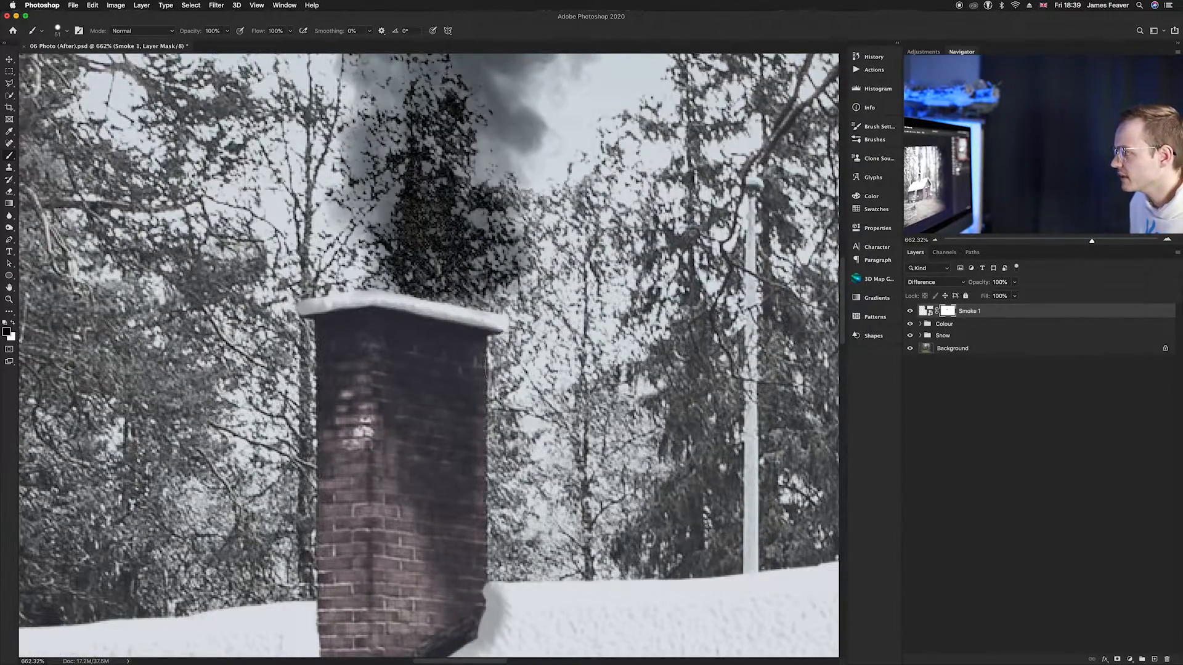
pyautogui.scroll(-10, 488, 354)
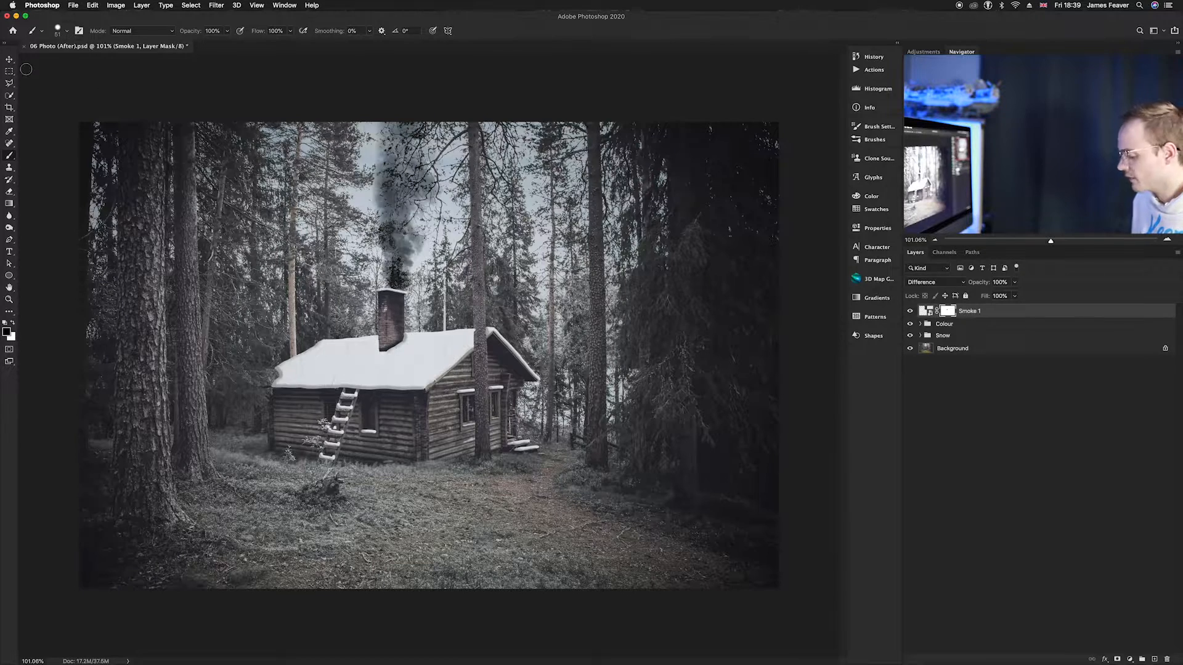
# Put the Smoke 1 layer in its own group and name the group Smoke.
pyautogui.click(10, 59)
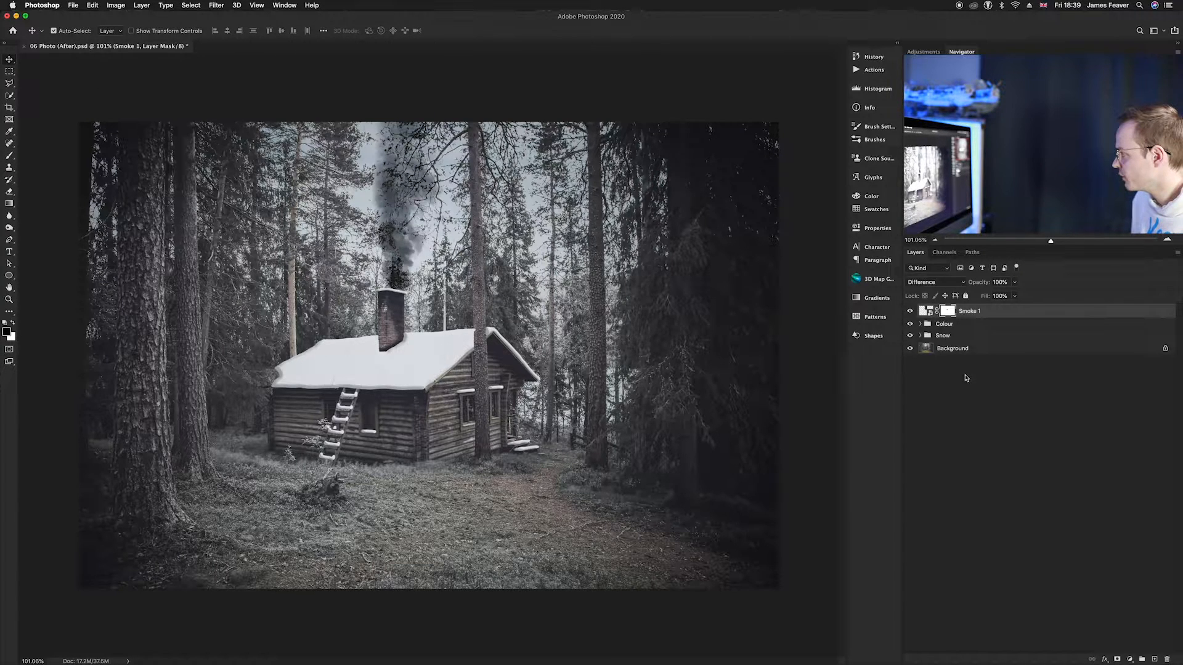
pyautogui.press('super+g')
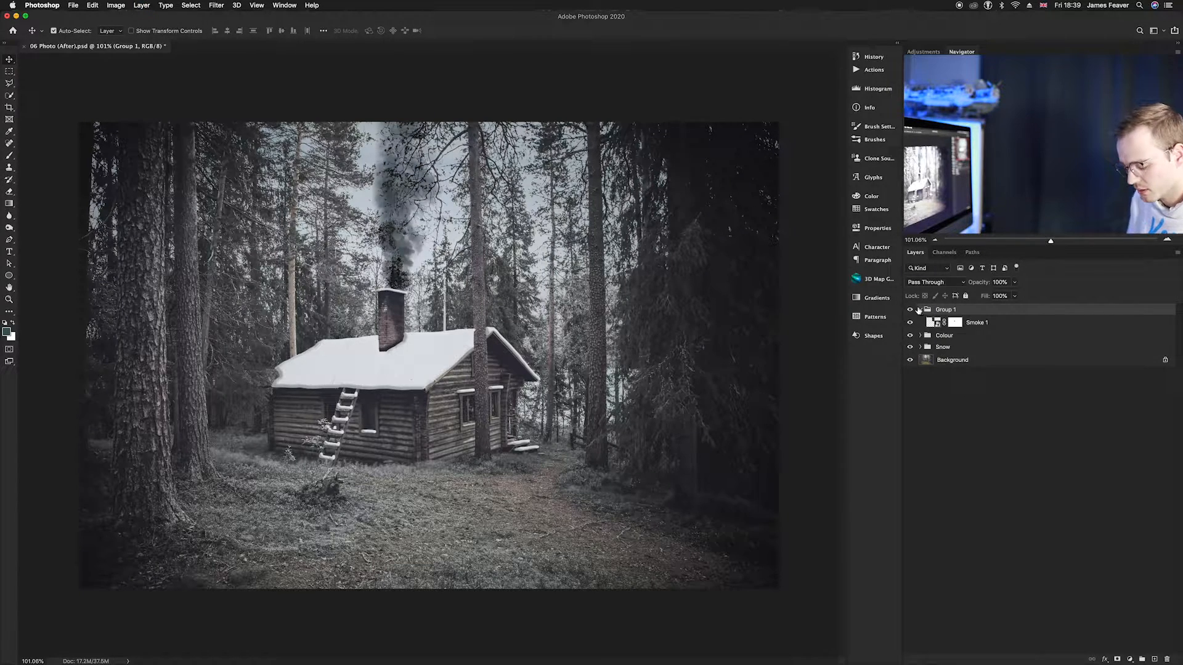
pyautogui.click(920, 309)
pyautogui.doubleClick(944, 309)
pyautogui.write('Smoke')
pyautogui.press('Return')
pyautogui.click(975, 405)
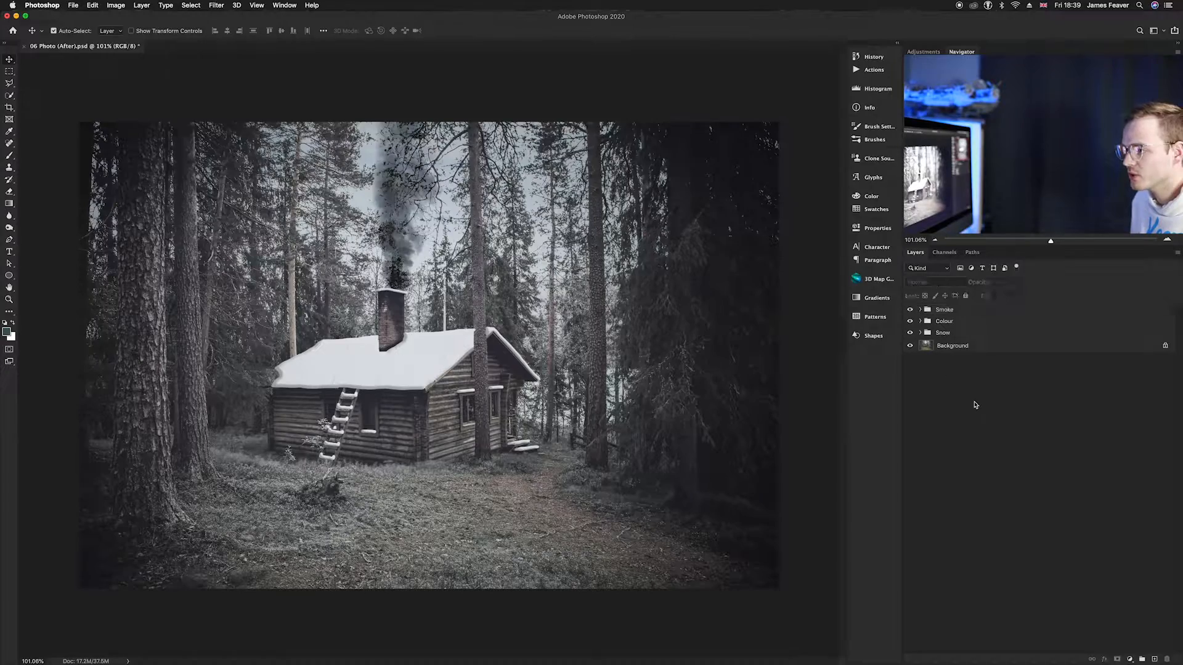
pyautogui.hotkey('ctrl', 'Up')
pyautogui.click(1022, 642)
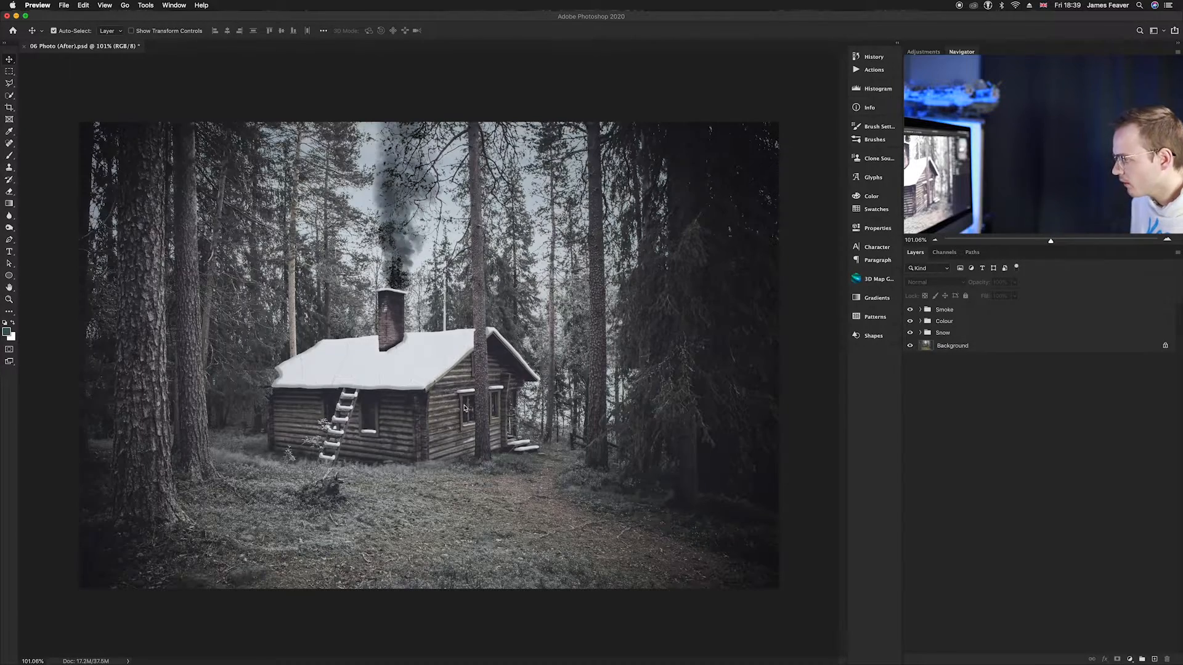
# Trace the left glass pane of the small side-wall window beyond the tree trunk as a closed Pen tool path.
pyautogui.scroll(5, 478, 419)
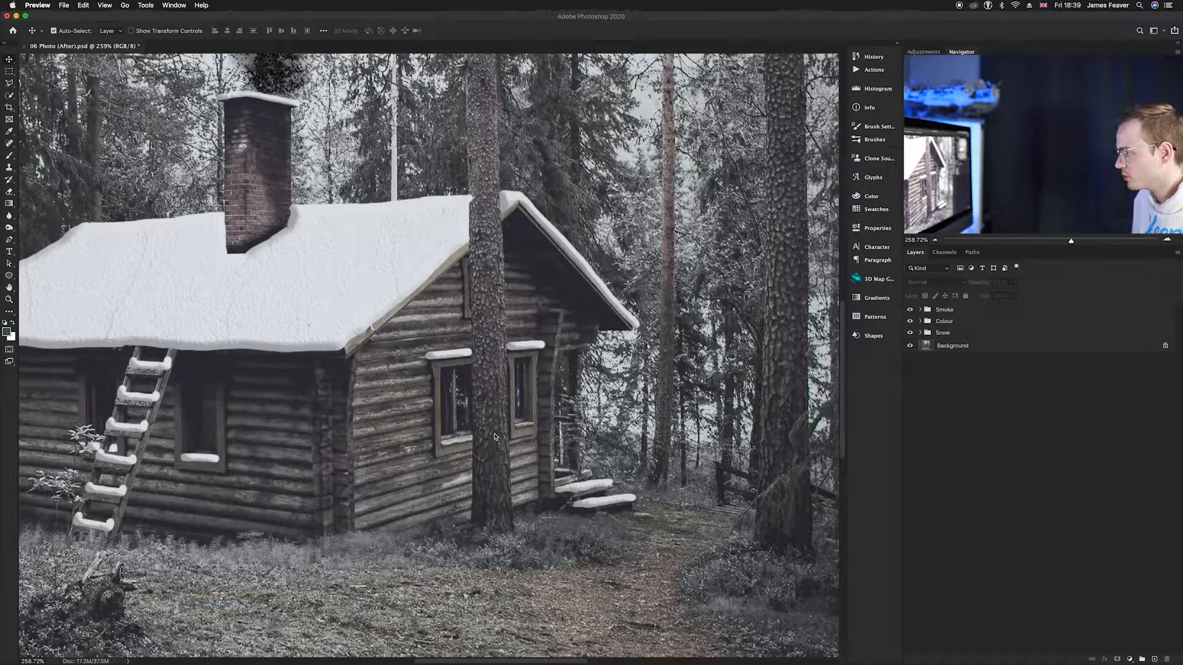
pyautogui.scroll(2, 485, 442)
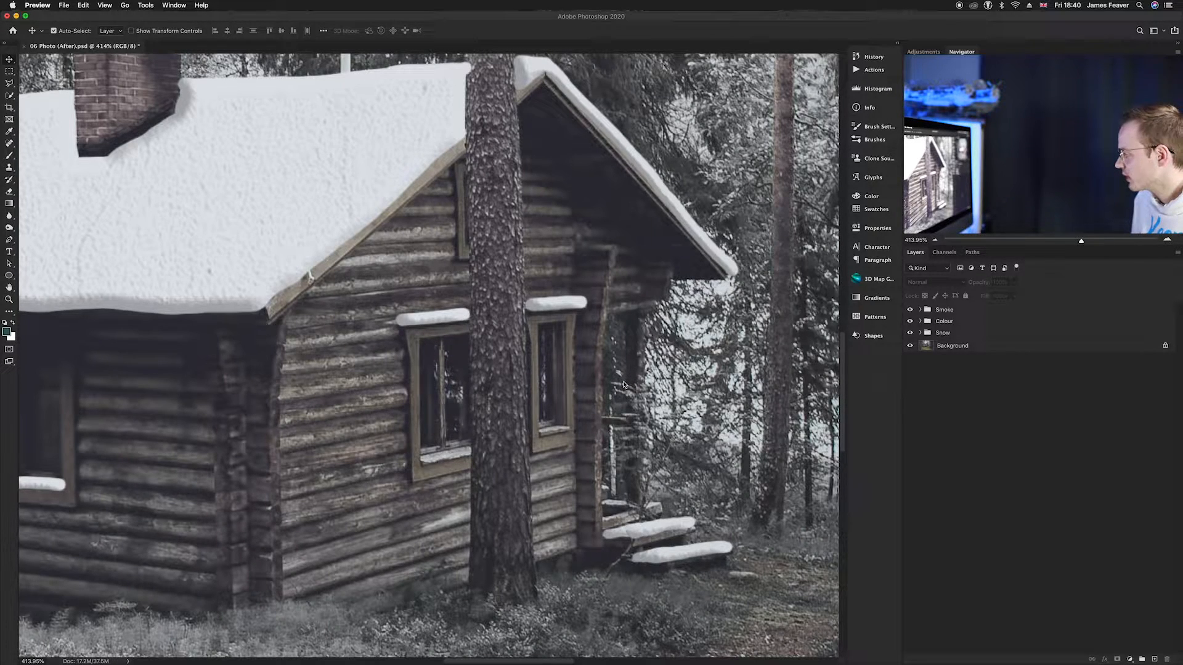
pyautogui.click(602, 388)
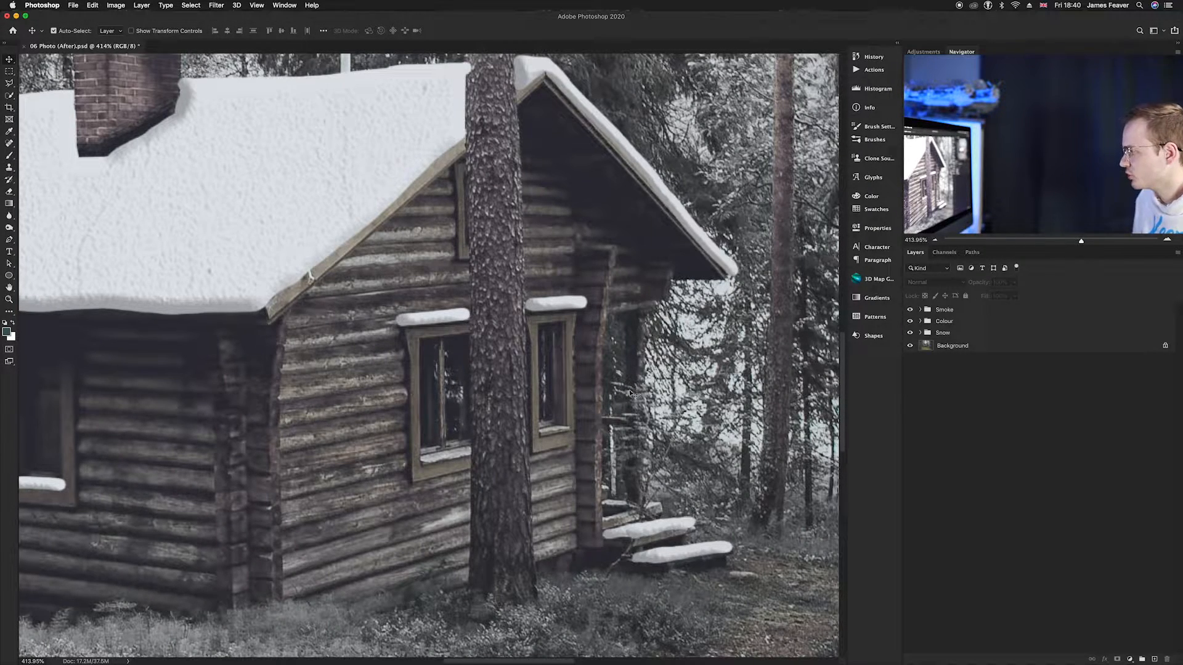
pyautogui.press('p')
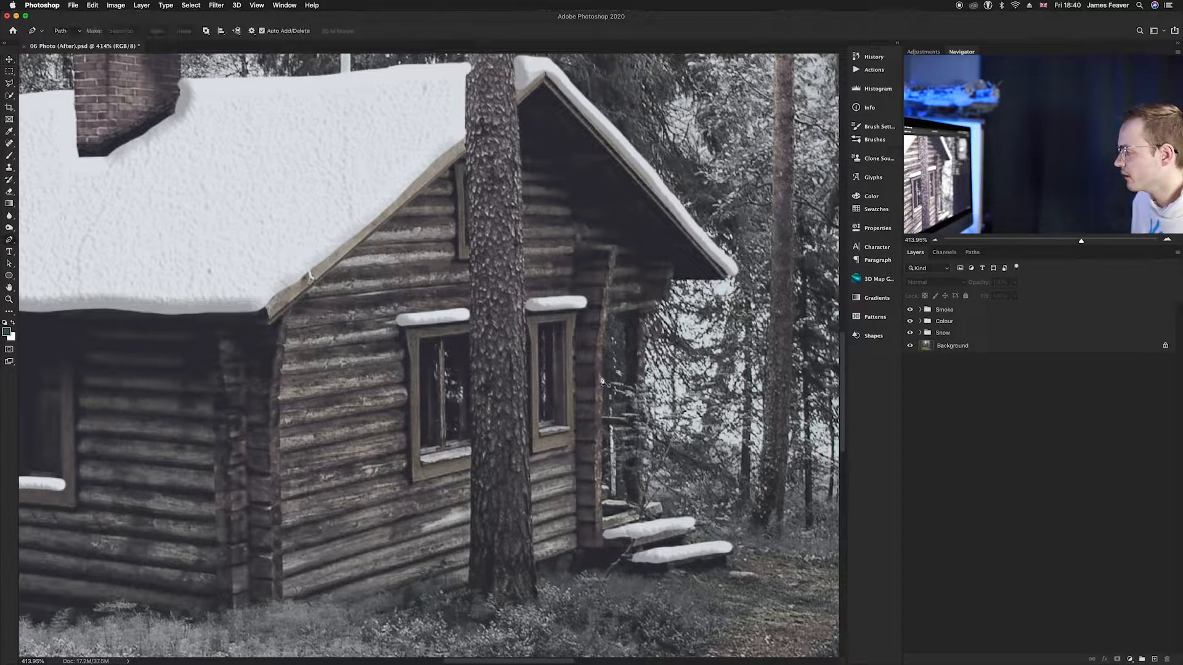
pyautogui.scroll(2, 557, 351)
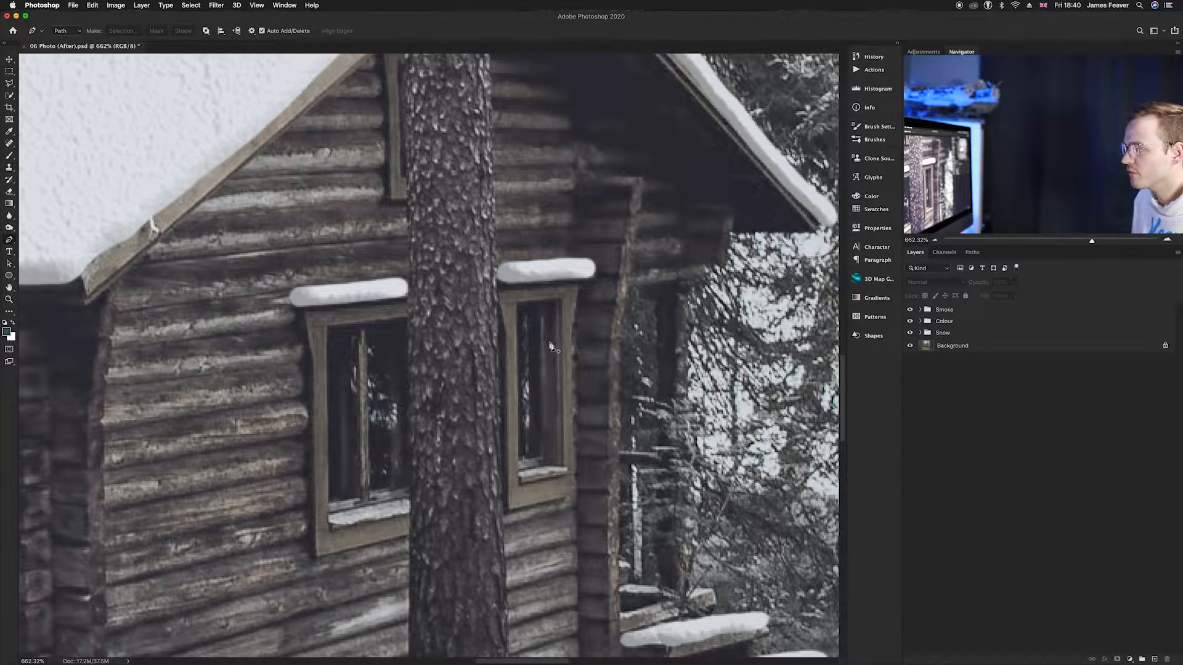
pyautogui.scroll(3, 551, 346)
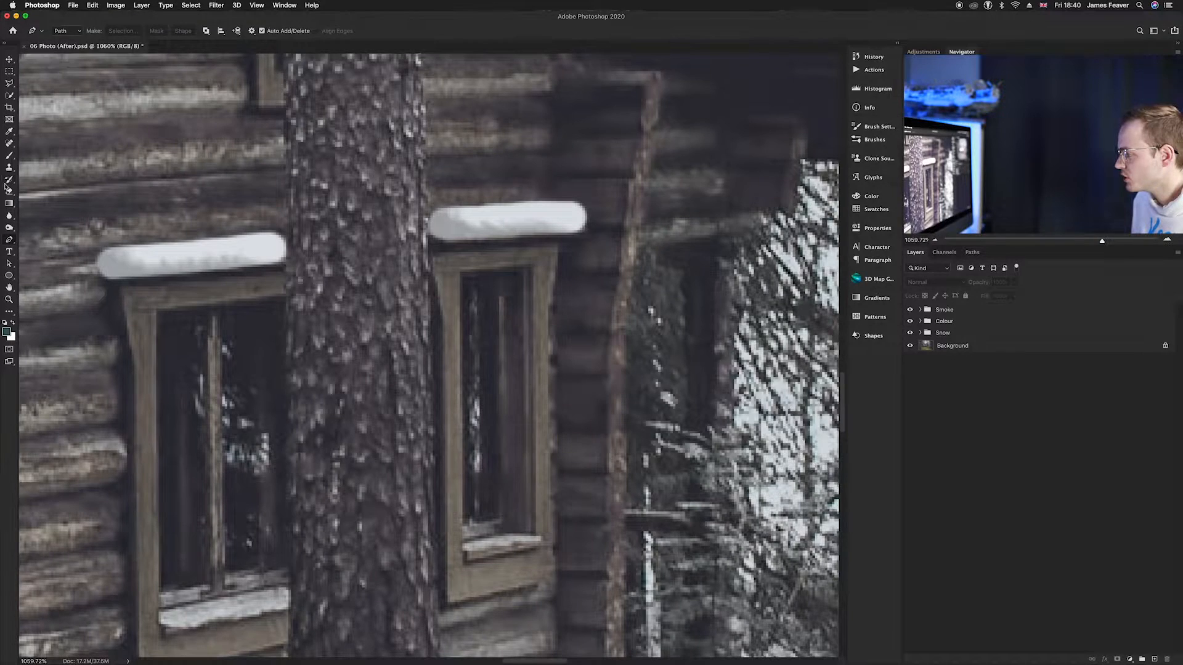
pyautogui.click(486, 280)
pyautogui.click(465, 522)
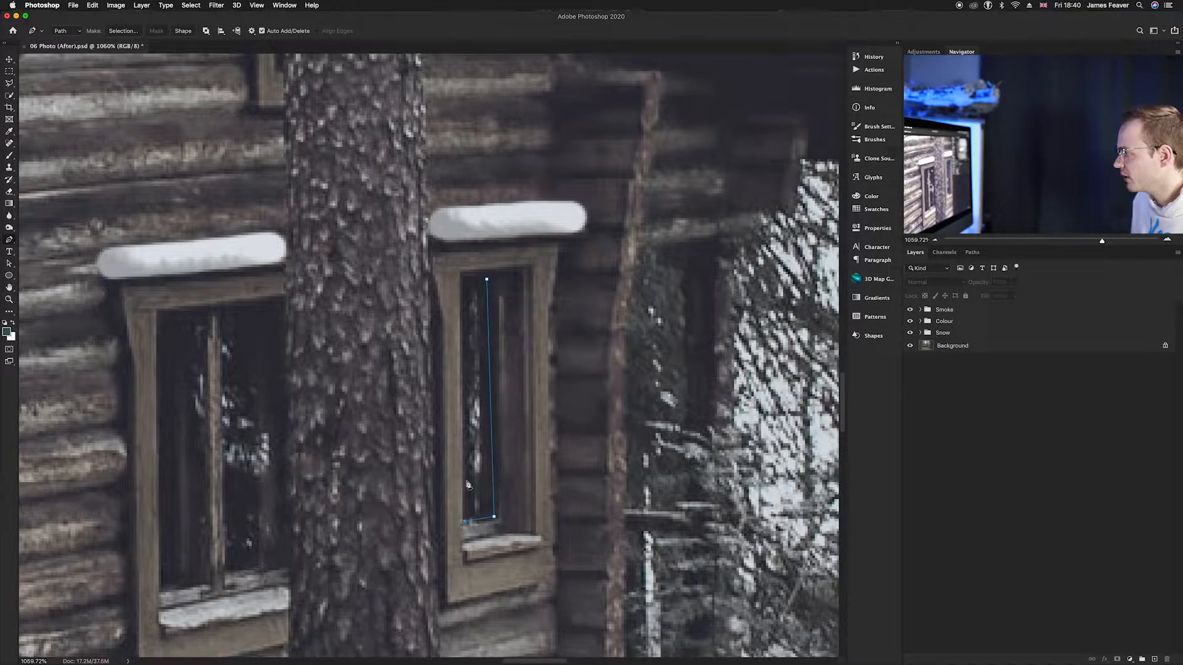
pyautogui.click(464, 278)
pyautogui.click(487, 279)
# Trace closed paths around the two visible glass panes of the side-wall window partly hidden by the tree trunk.
pyautogui.hscroll(-10, 511, 280)
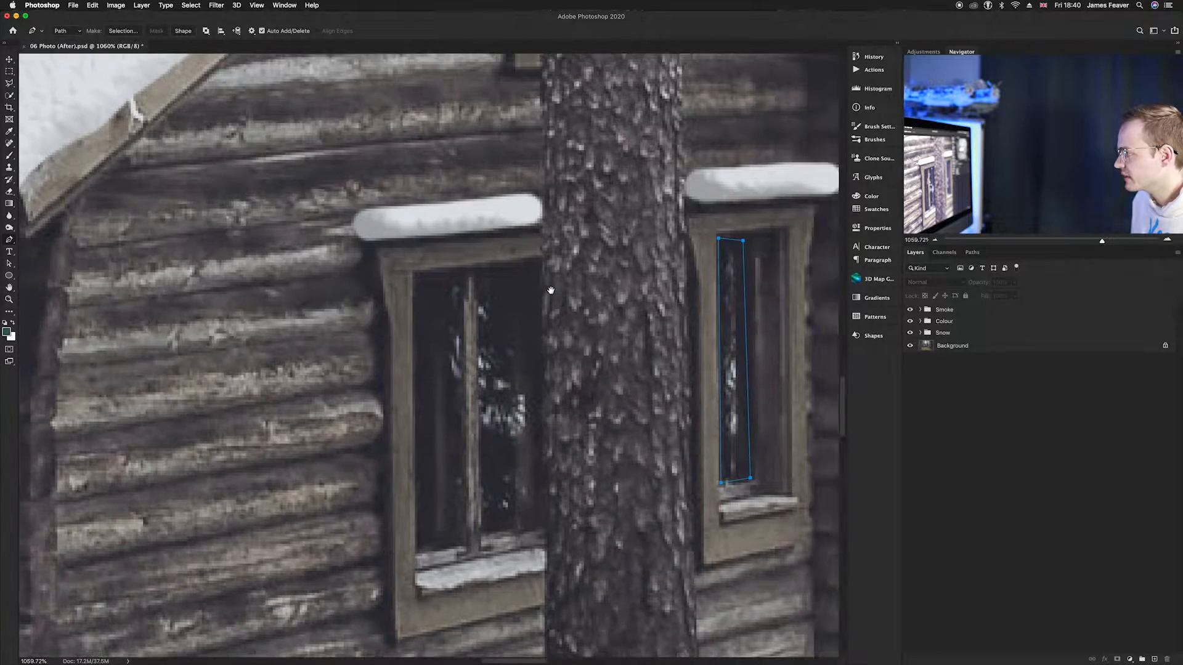
pyautogui.click(545, 527)
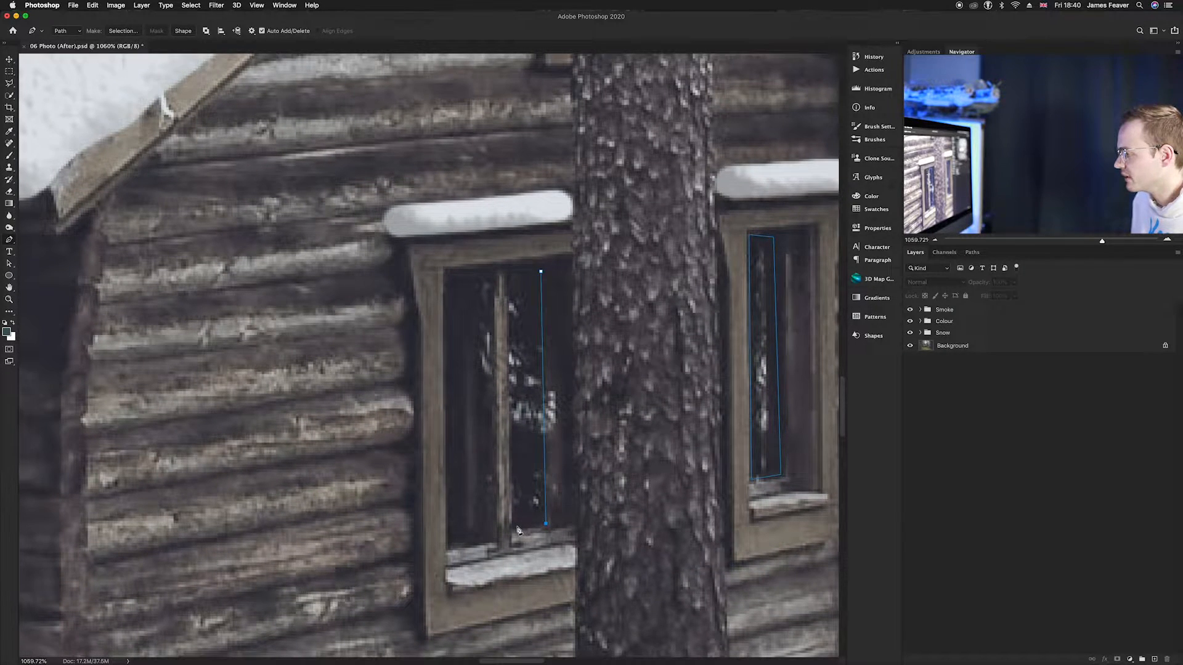
pyautogui.click(509, 271)
pyautogui.click(541, 271)
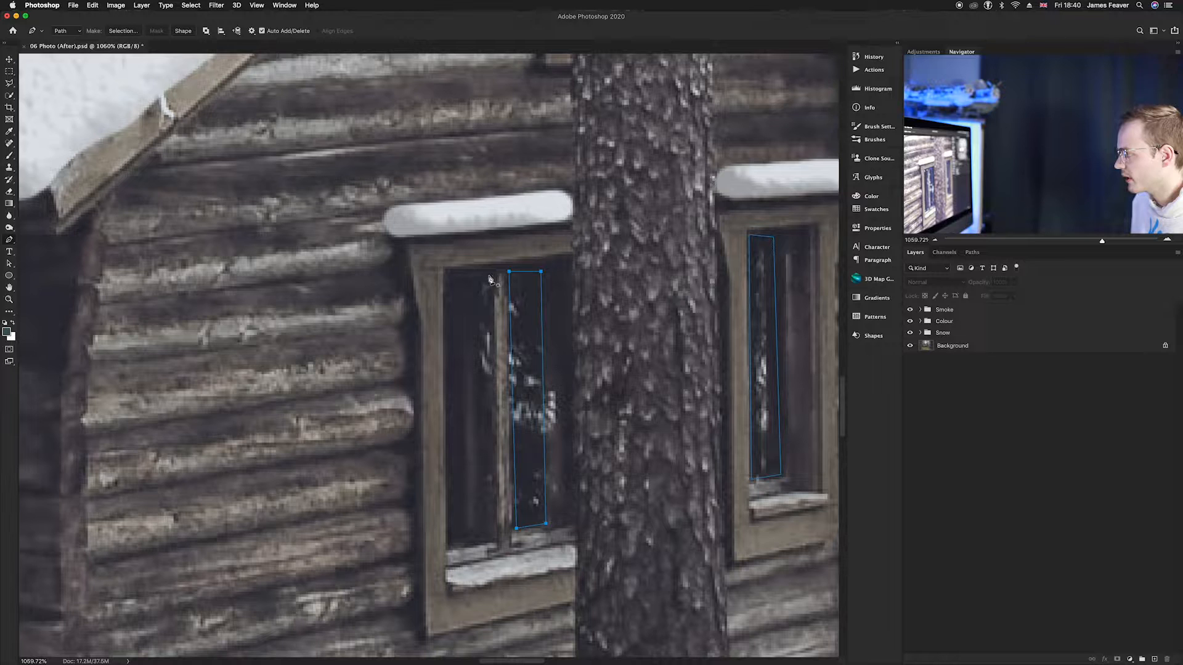
pyautogui.click(484, 535)
pyautogui.click(450, 538)
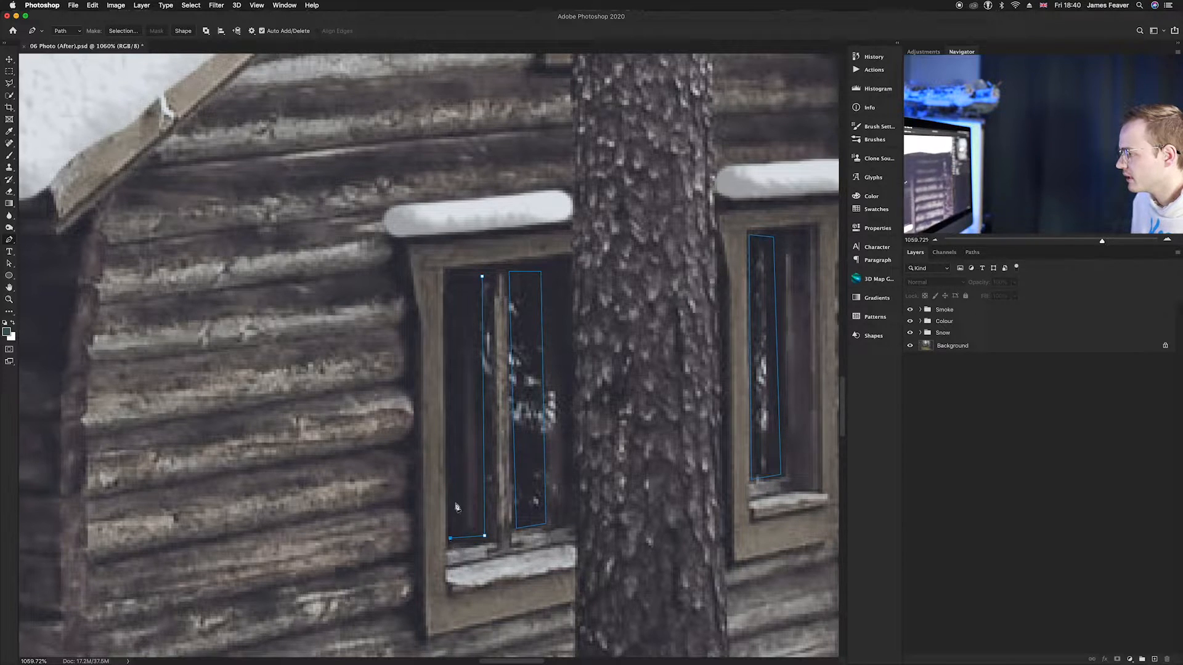
pyautogui.click(447, 279)
pyautogui.click(482, 276)
# Trace a closed four-point path around the glass of the front-wall window beside the ladder.
pyautogui.moveTo(157, 294); pyautogui.dragTo(922, 223)
pyautogui.moveTo(239, 338); pyautogui.dragTo(491, 286)
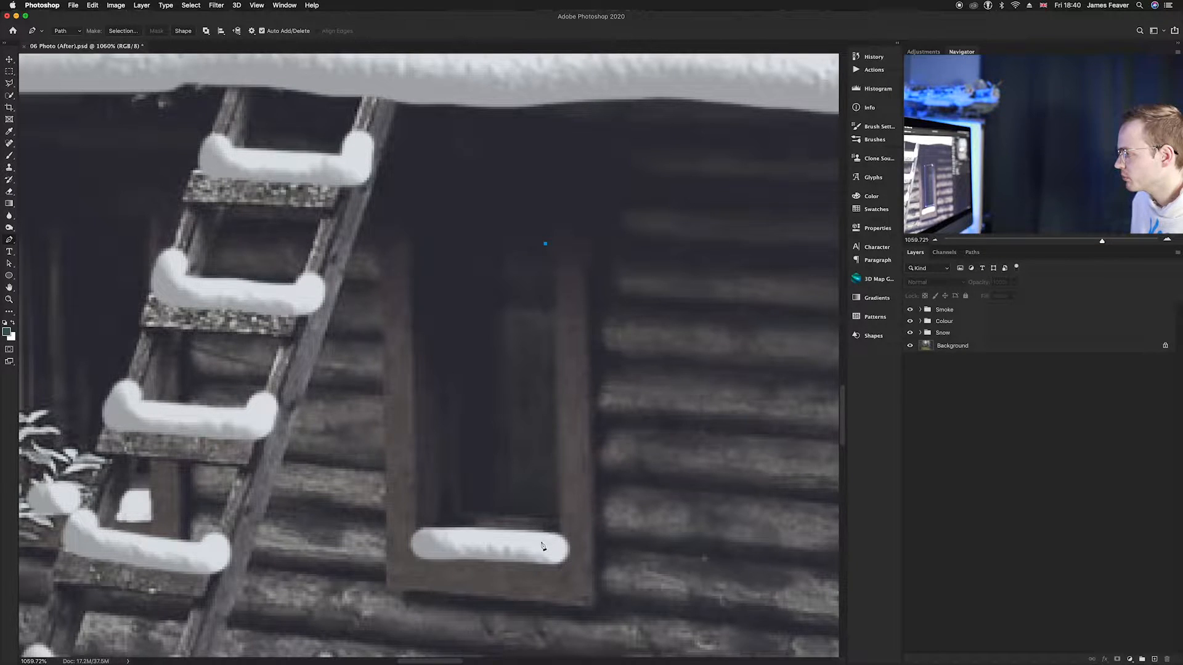
pyautogui.click(557, 520)
pyautogui.click(457, 513)
pyautogui.click(452, 246)
pyautogui.click(546, 245)
# Trace the visible glass of the window behind the ladder, following the ladder's edge and including the small gap between rungs.
pyautogui.hscroll(-10, 547, 369)
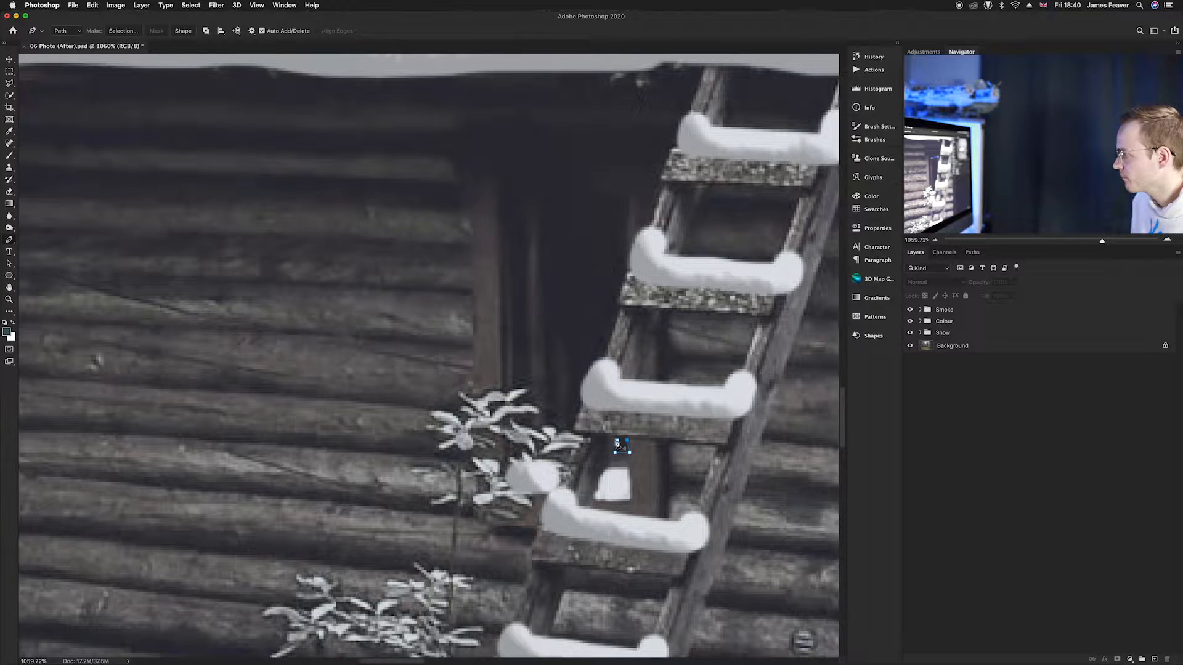
pyautogui.click(627, 192)
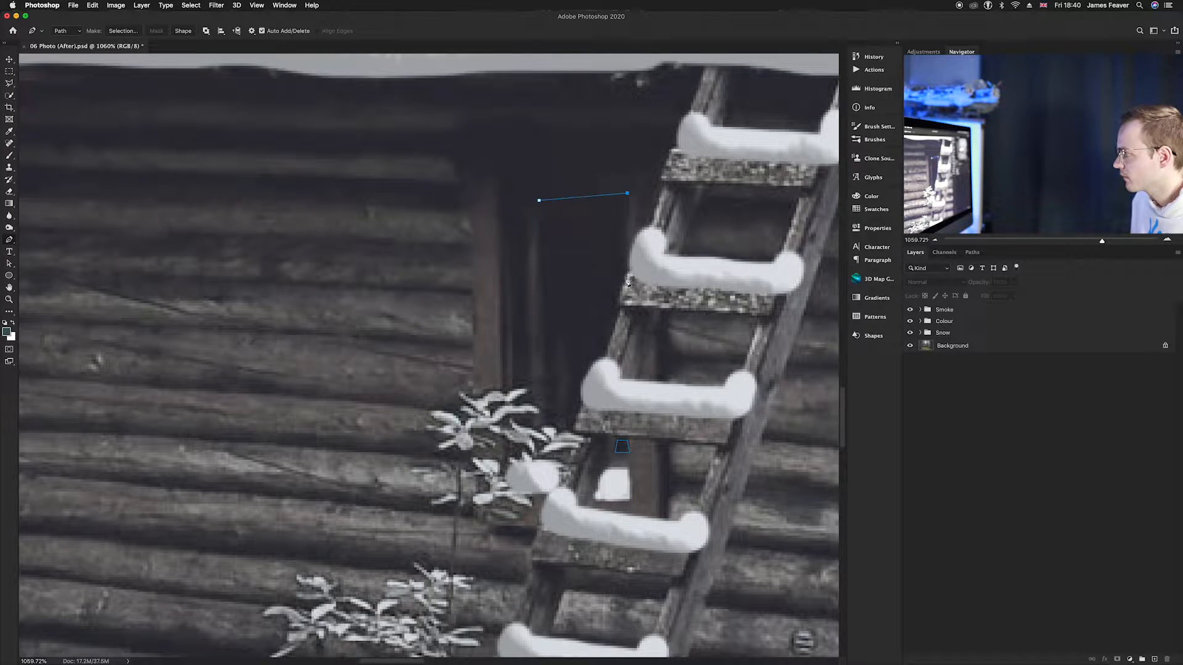
pyautogui.click(565, 440)
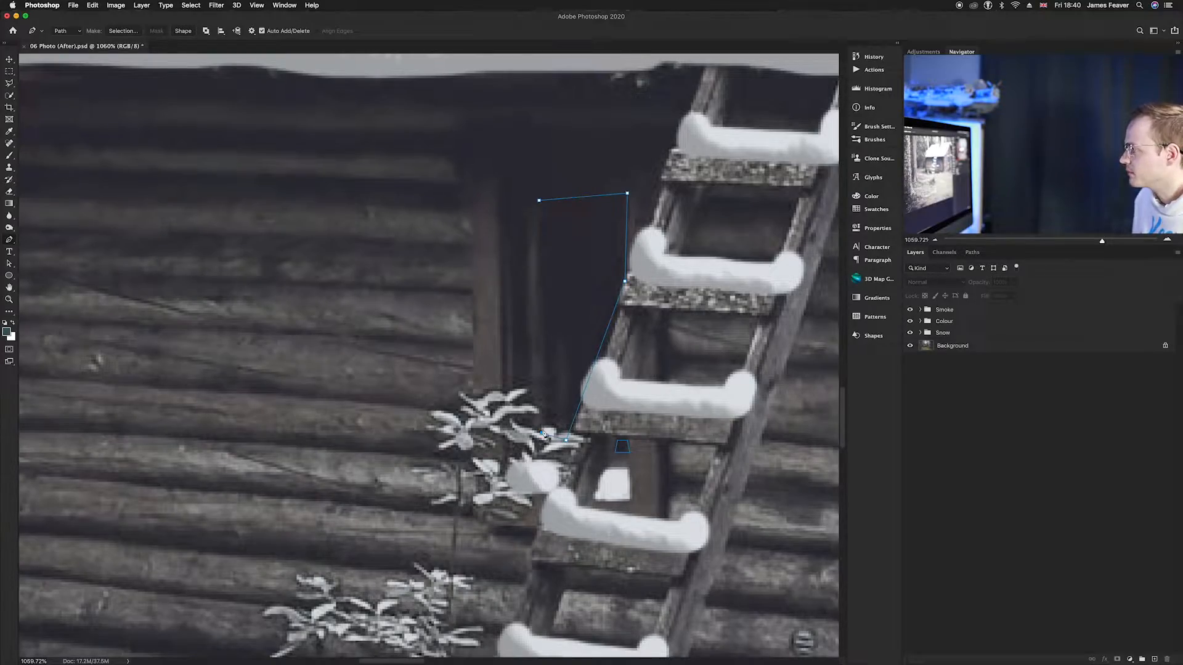
pyautogui.click(539, 200)
# Save the work path of all the window panes as Path 4.
pyautogui.scroll(-10, 545, 206)
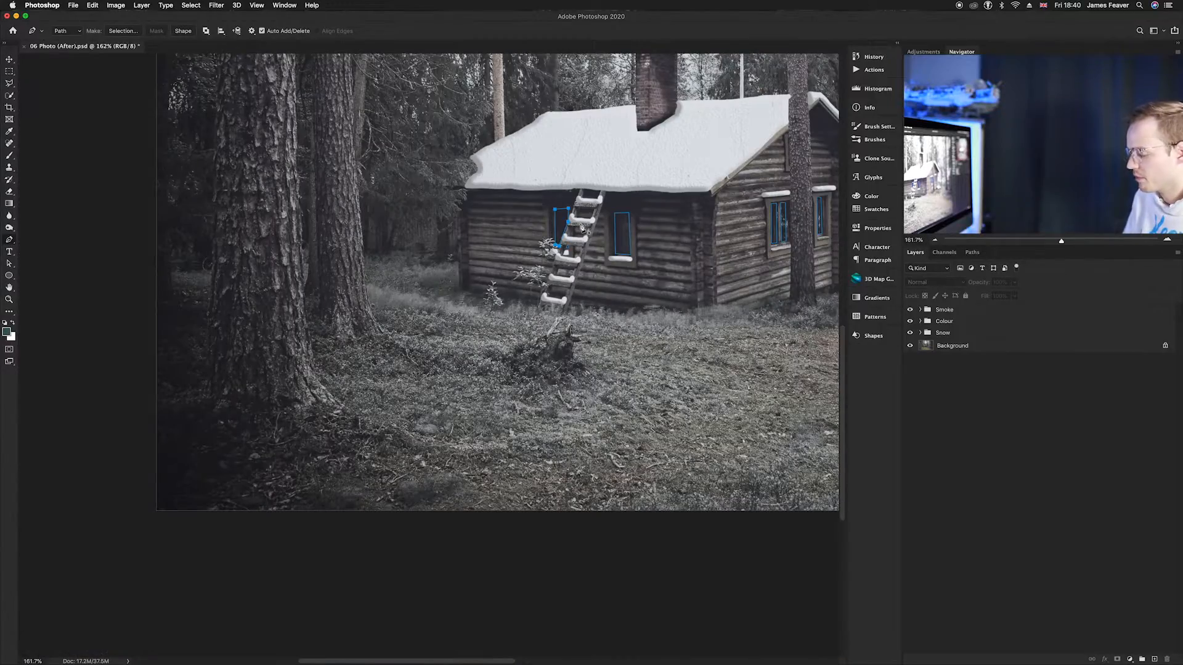
pyautogui.moveTo(724, 254); pyautogui.dragTo(483, 382)
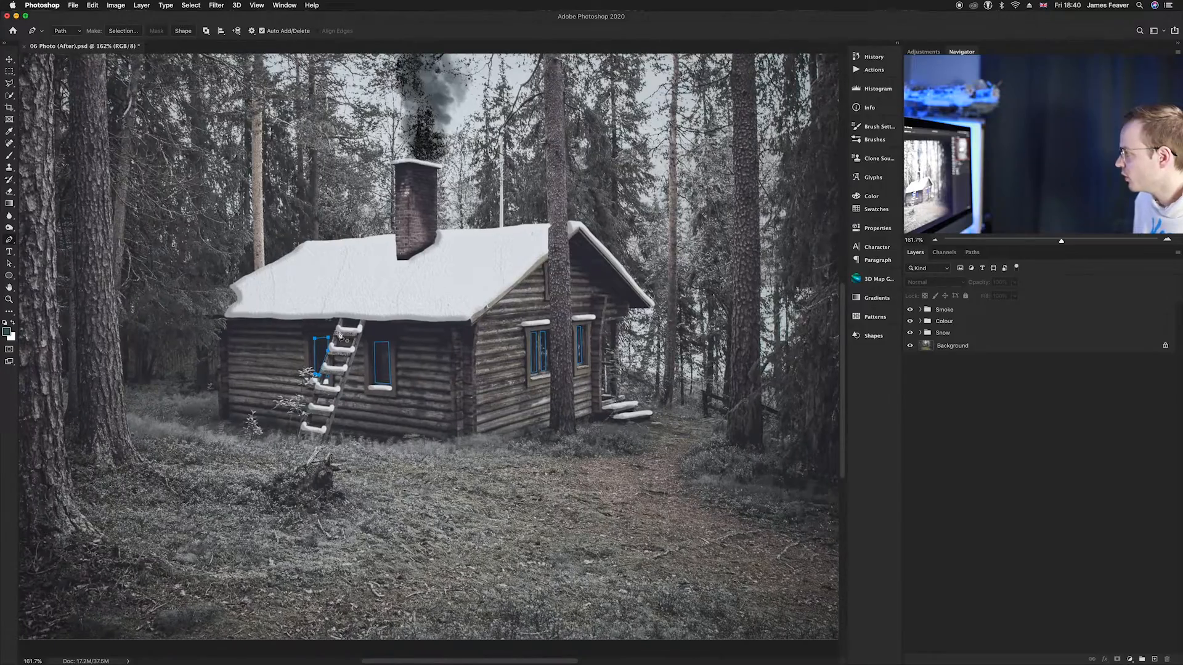
pyautogui.scroll(-3, 338, 335)
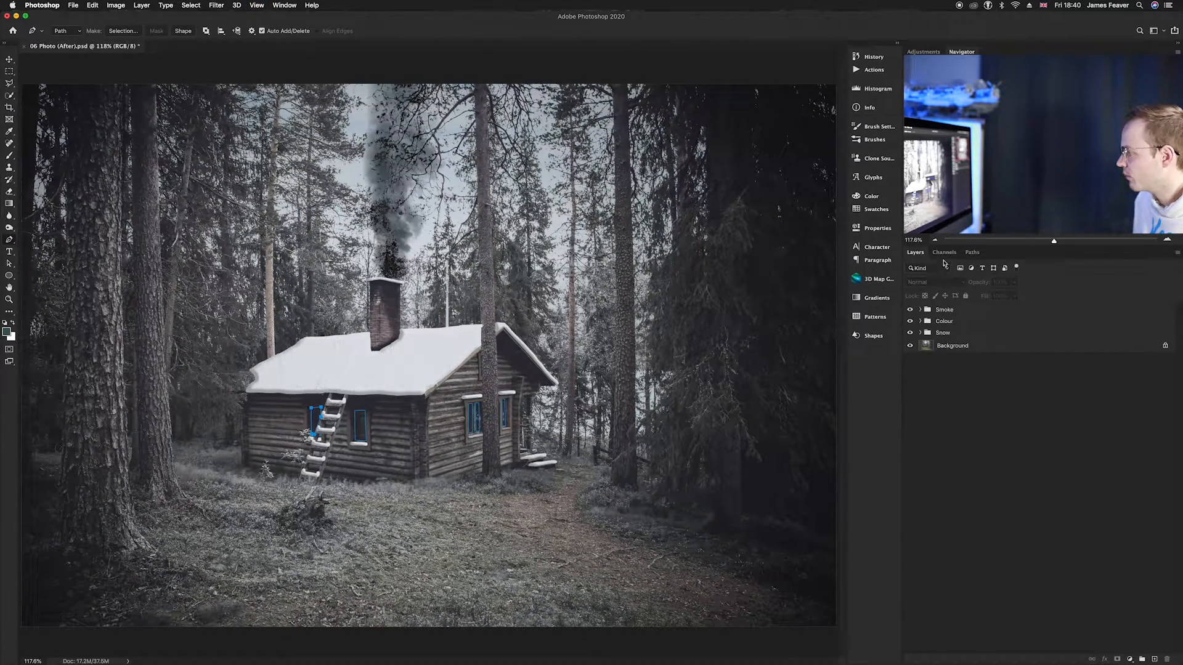
pyautogui.click(972, 254)
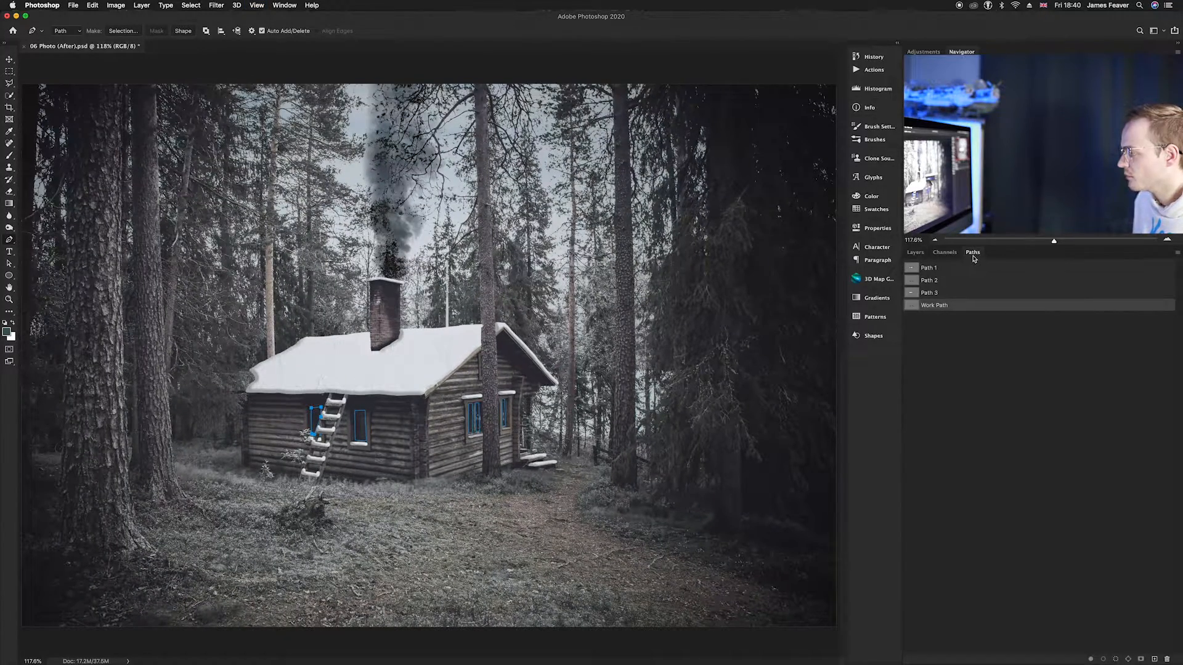
pyautogui.doubleClick(913, 306)
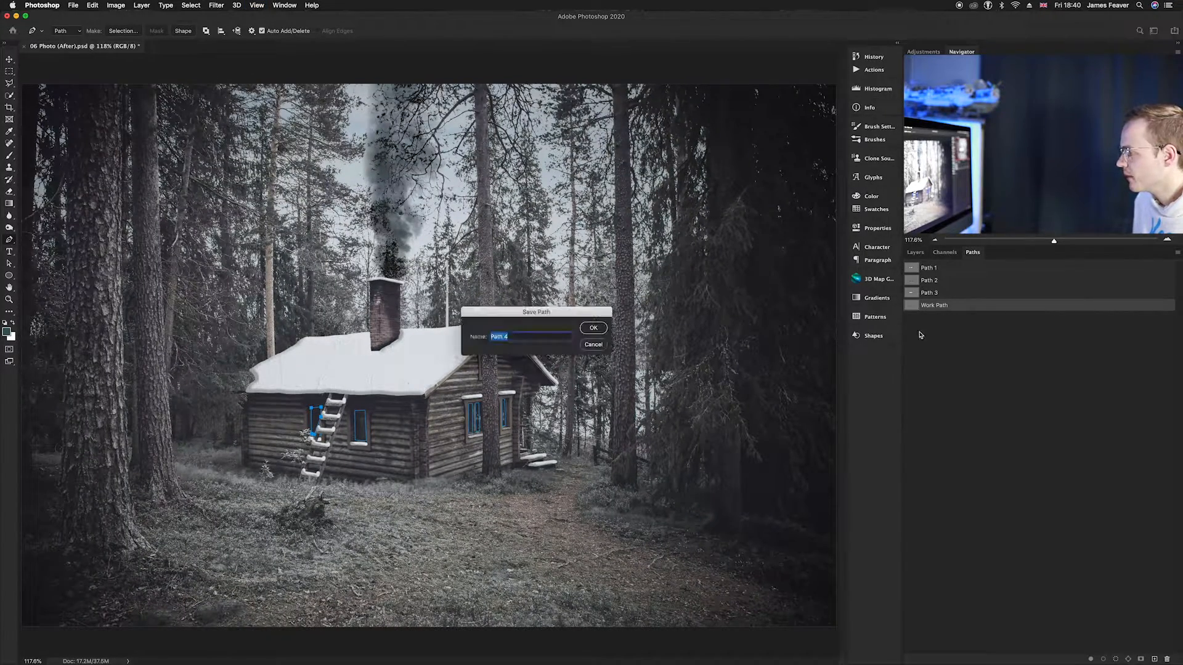
pyautogui.click(593, 328)
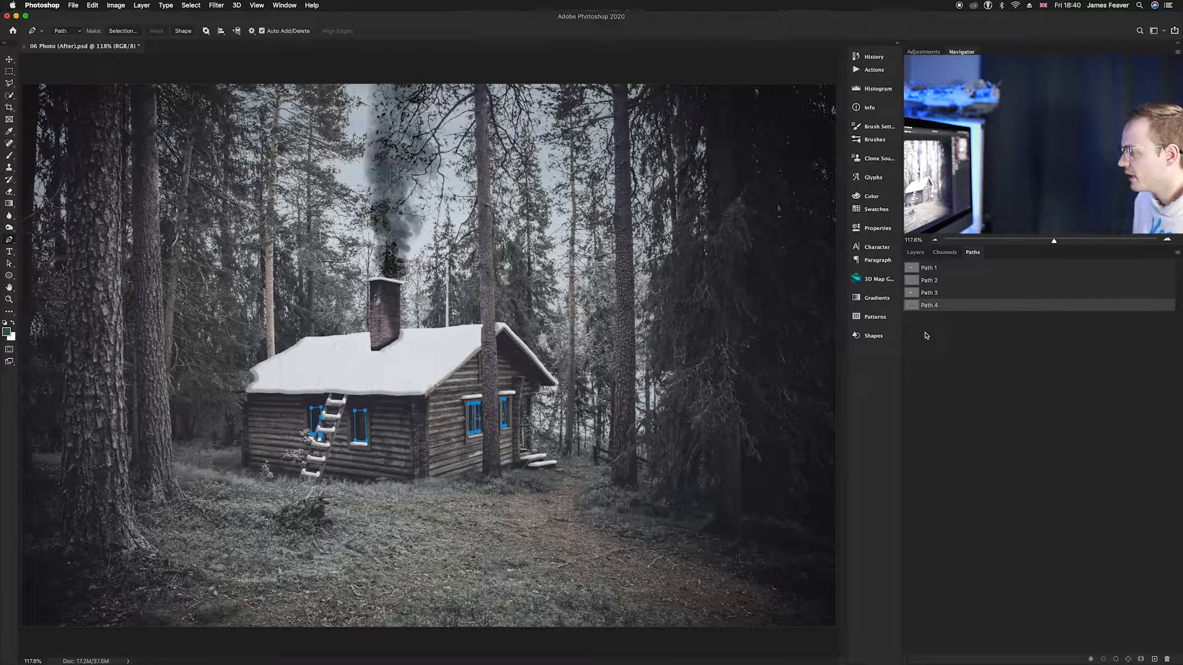
# Load Path 4 as a selection around the cabin's window panes.
pyautogui.click(917, 312)
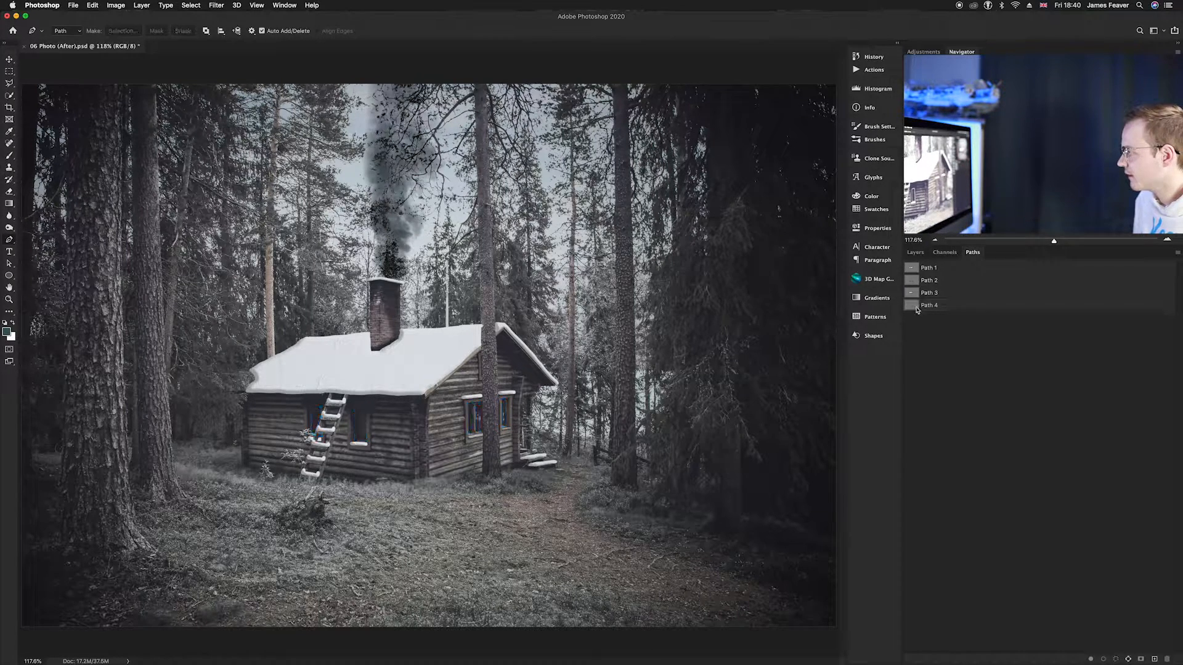
pyautogui.scroll(5, 417, 414)
pyautogui.moveTo(412, 444); pyautogui.dragTo(466, 415)
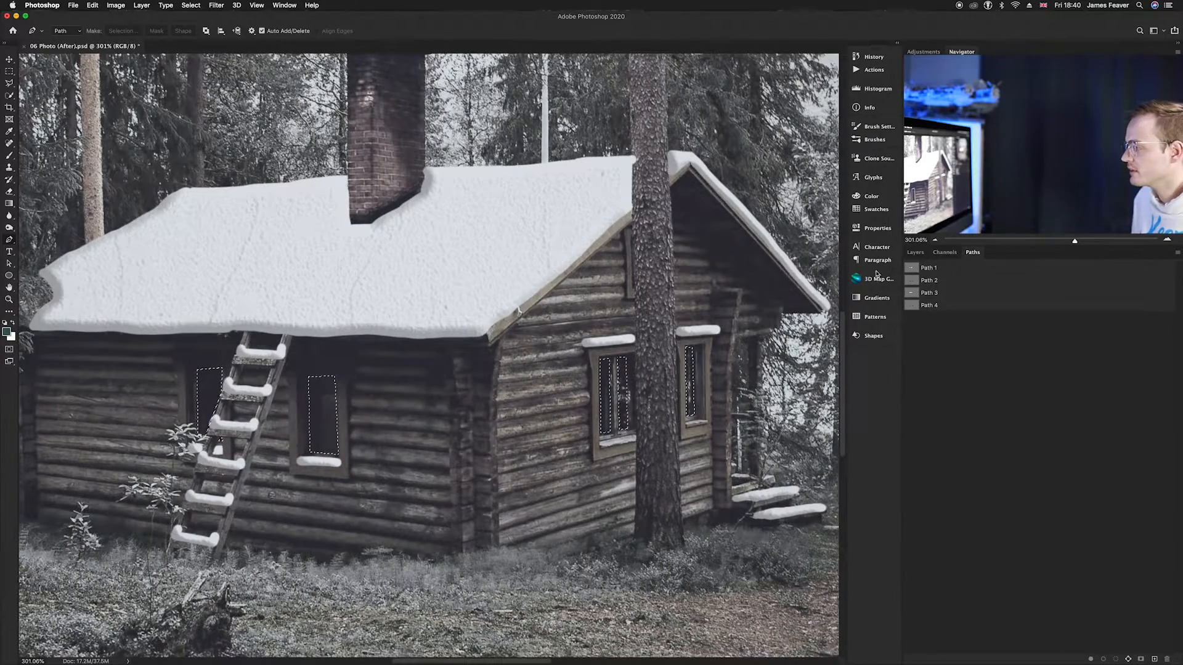
# Add a Solid Color fill layer in pale yellow fffbc1 to the selected window panes.
pyautogui.click(916, 252)
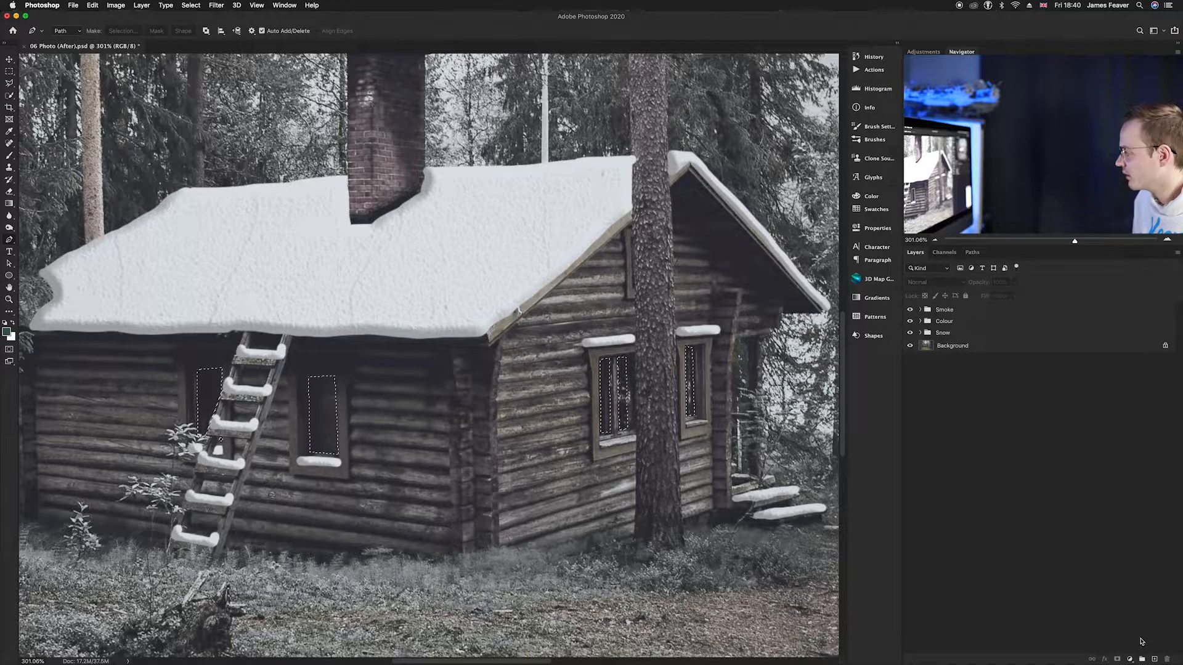
pyautogui.click(1130, 659)
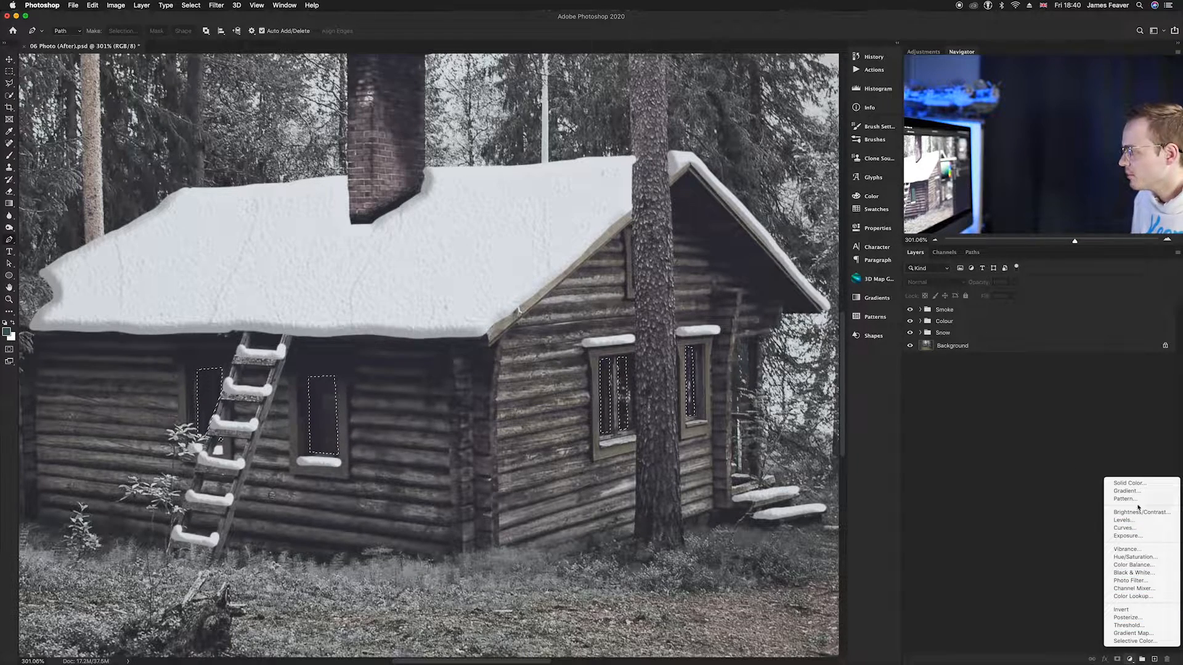
pyautogui.click(1132, 483)
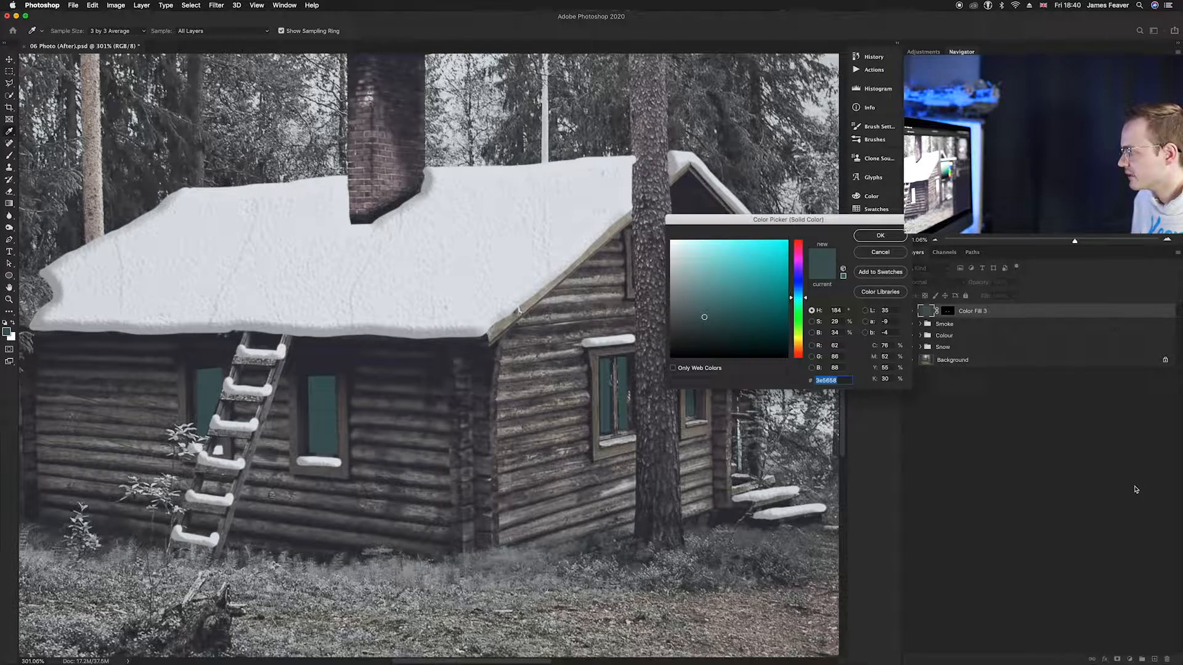
pyautogui.click(638, 193)
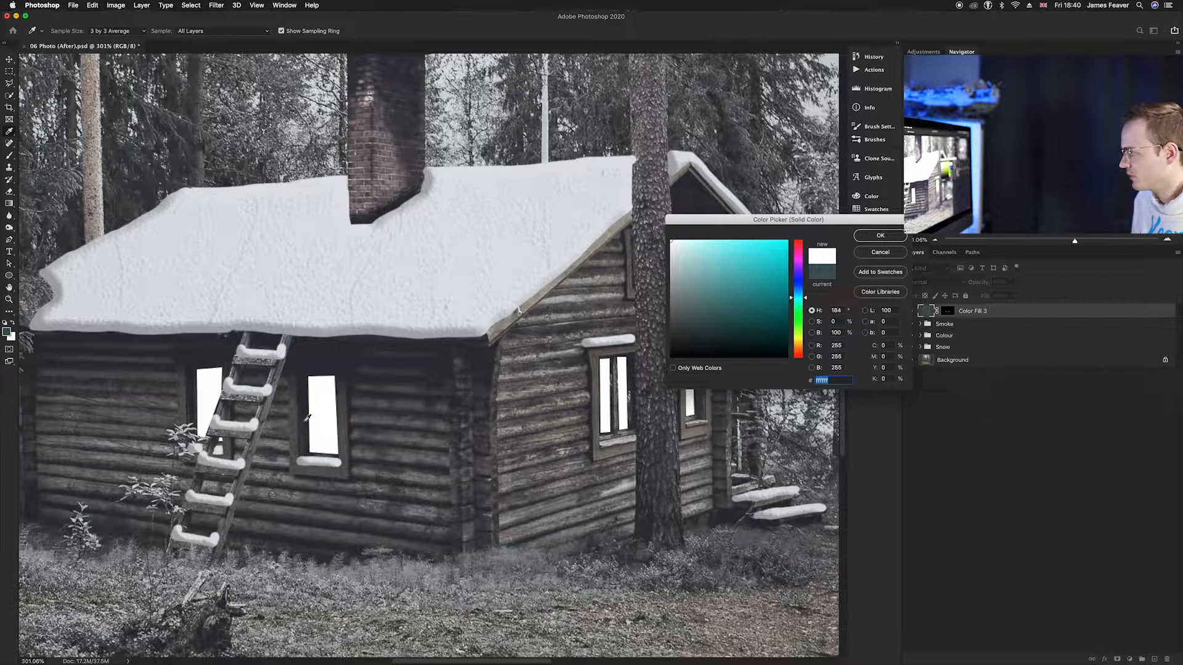
pyautogui.moveTo(799, 309); pyautogui.dragTo(805, 343)
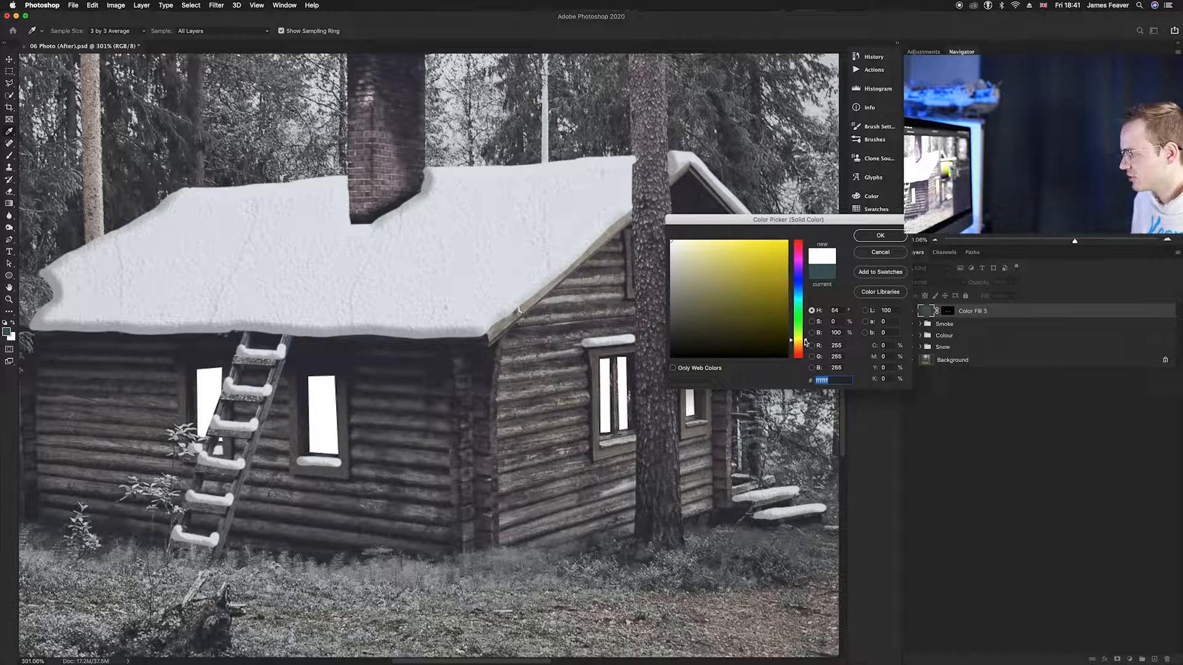
pyautogui.moveTo(687, 244); pyautogui.dragTo(699, 234)
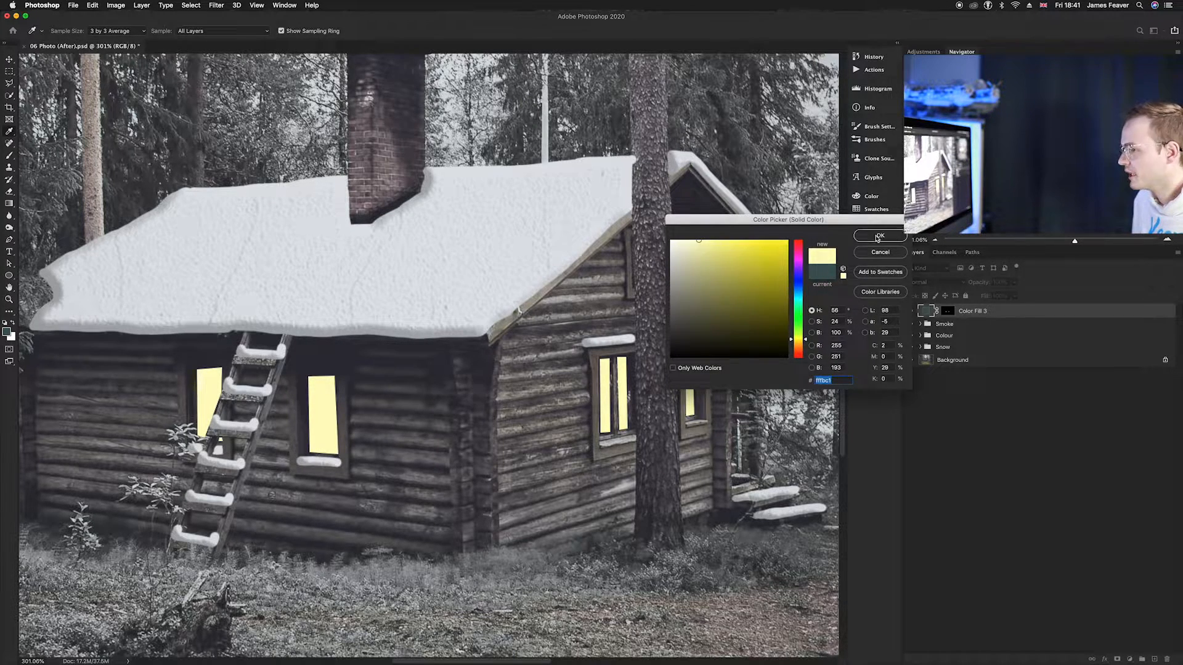
pyautogui.click(878, 240)
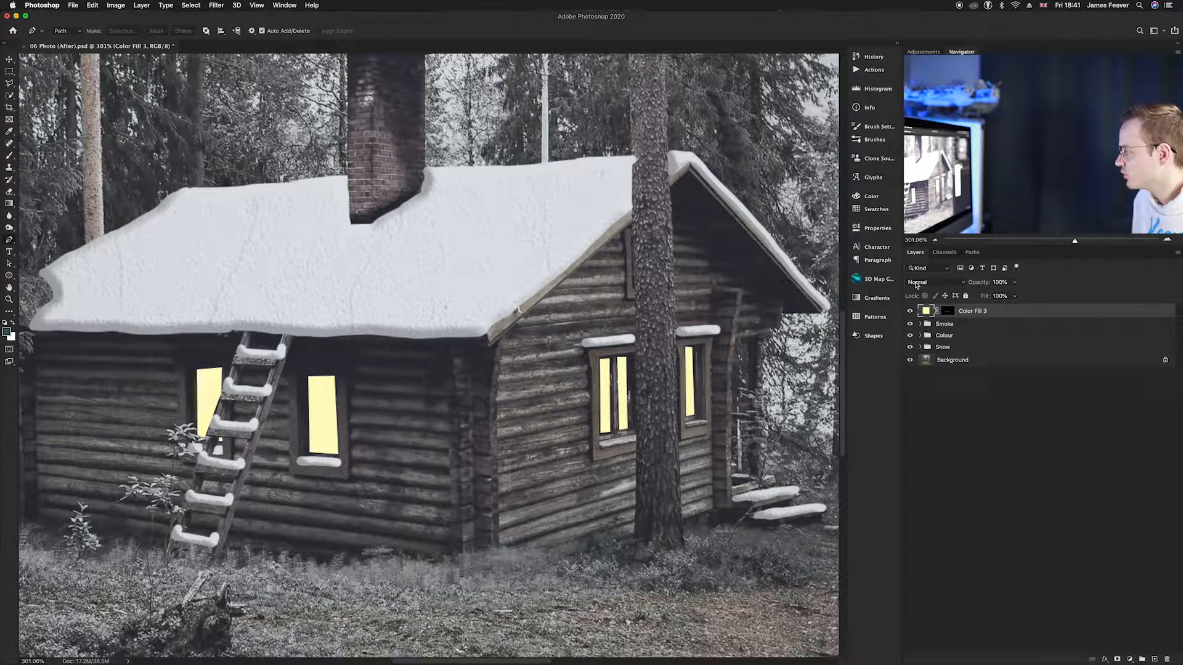
# Set the yellow window fill layer's blend mode to Color Dodge and lower its fill for a deeper yellow glow.
pyautogui.click(917, 283)
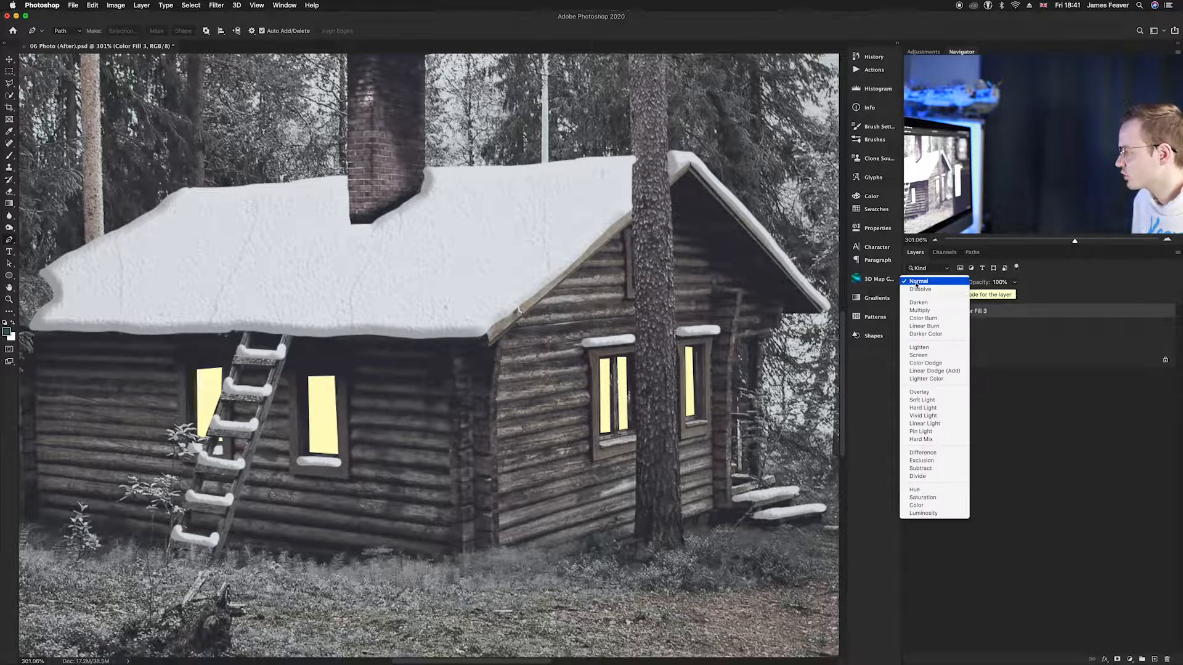
pyautogui.click(923, 363)
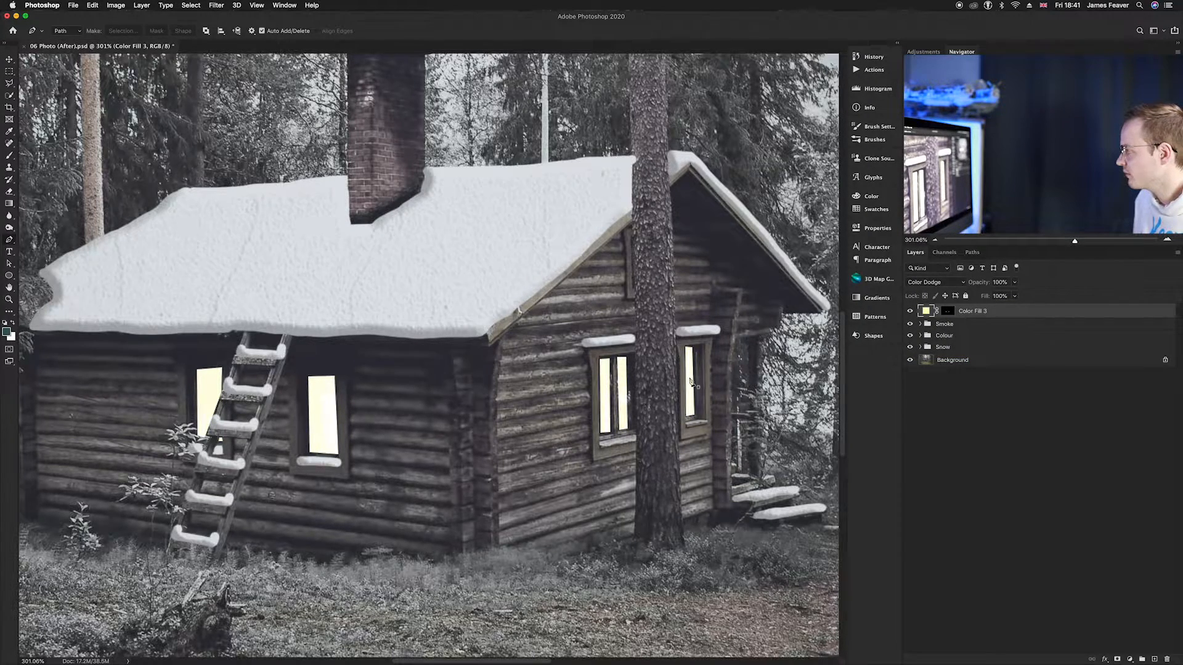
pyautogui.scroll(5, 690, 382)
pyautogui.scroll(3, 690, 366)
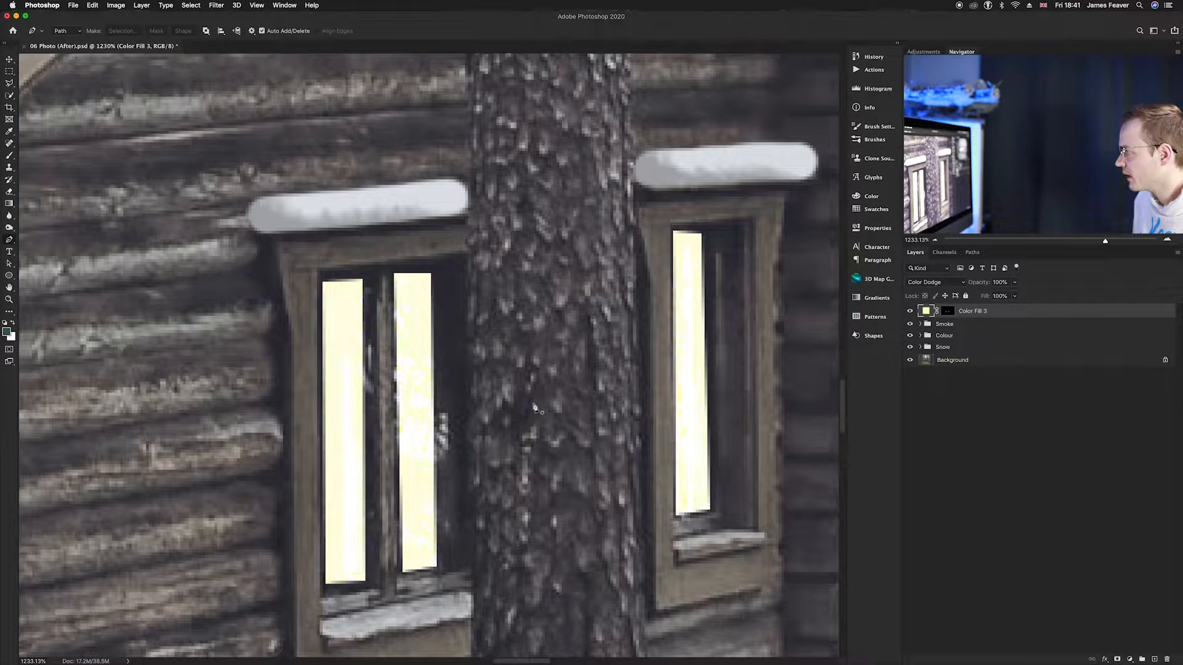
pyautogui.moveTo(978, 283)
pyautogui.mouseDown()
pyautogui.moveTo(997, 287)
pyautogui.moveTo(975, 299)
pyautogui.mouseUp()
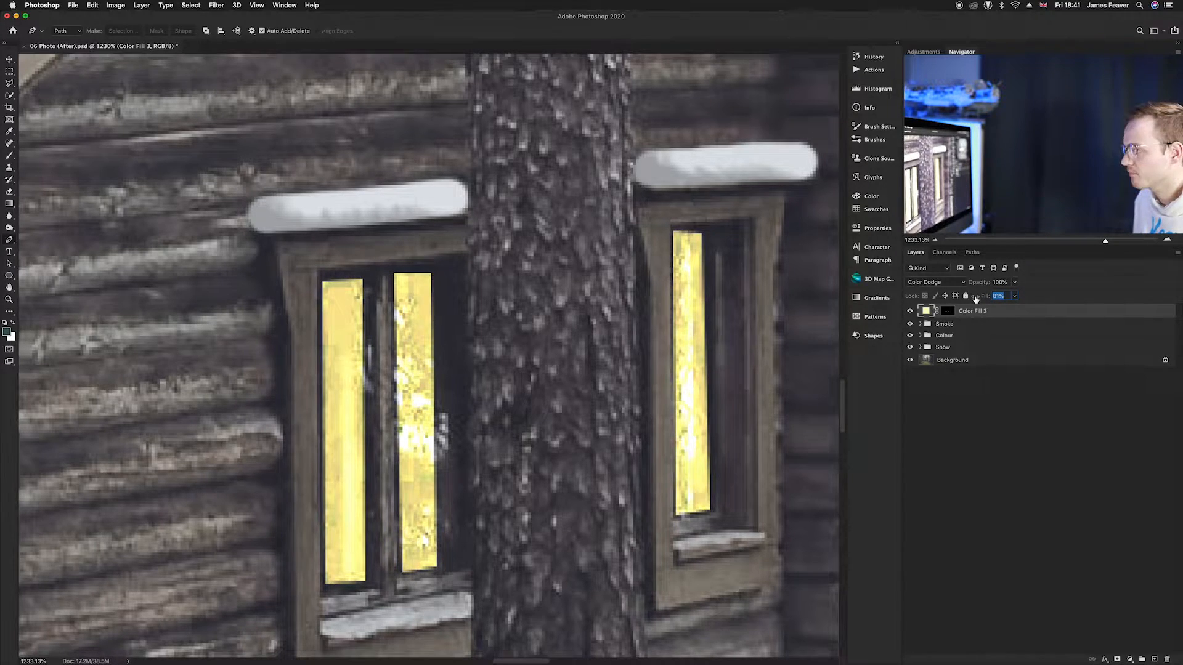
pyautogui.moveTo(589, 357); pyautogui.dragTo(558, 340)
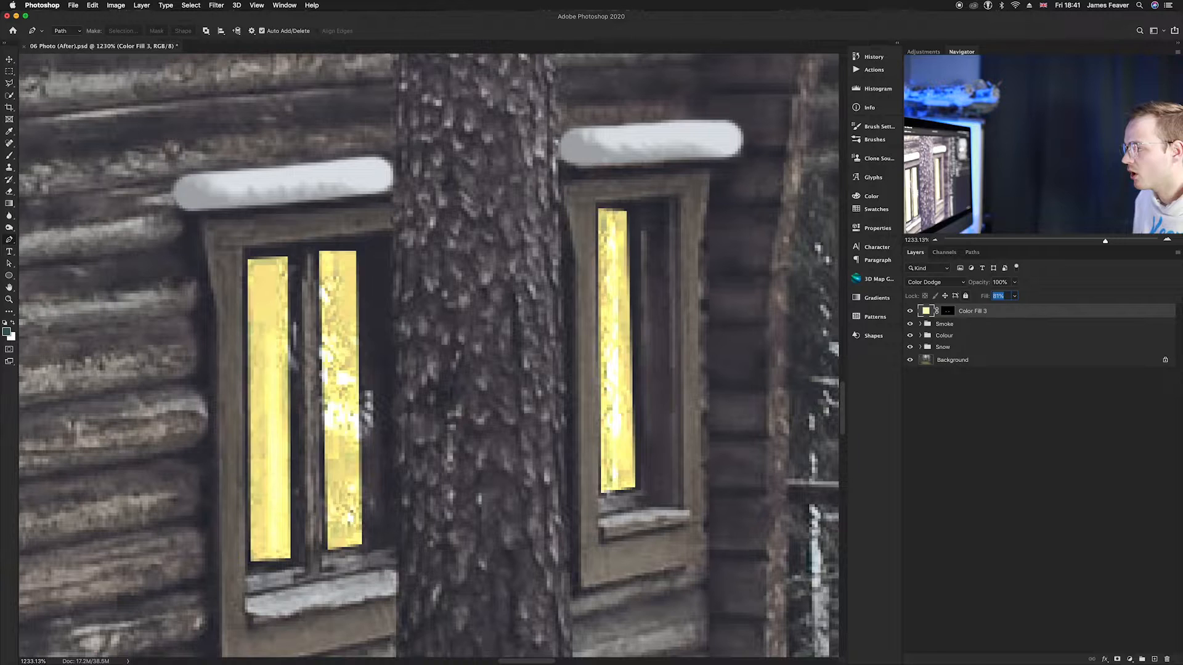
# Lower the yellow window fill layer's fill to 80% and blur its mask edges around the side-wall window panes.
pyautogui.moveTo(967, 297); pyautogui.dragTo(966, 297)
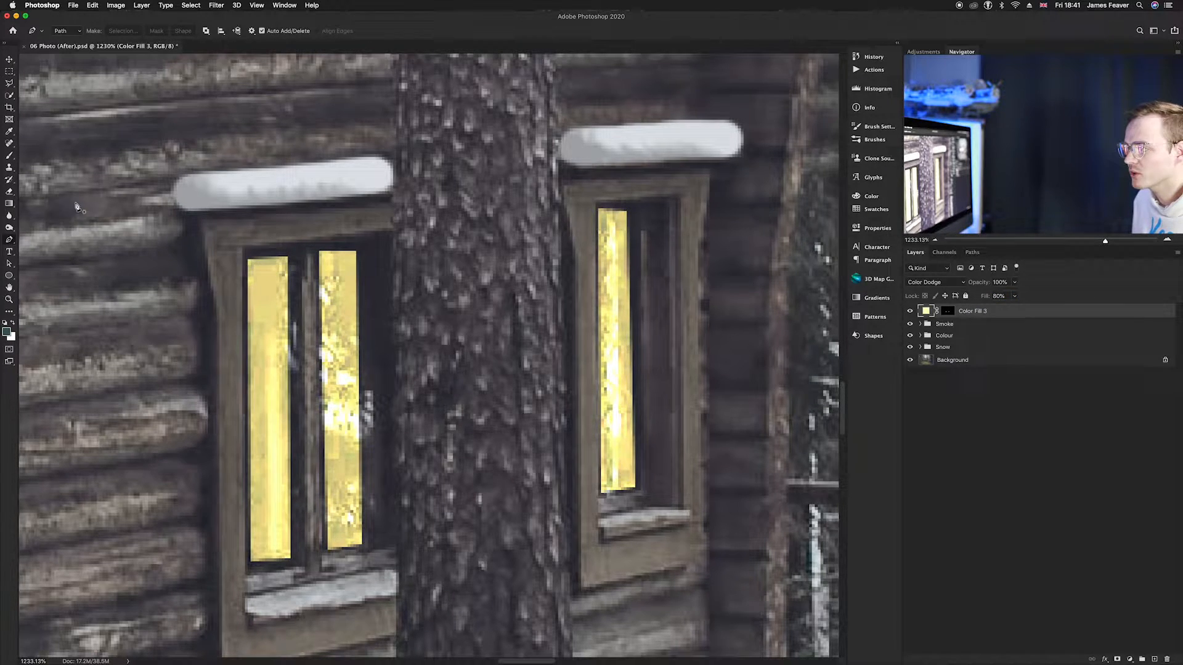
pyautogui.click(10, 217)
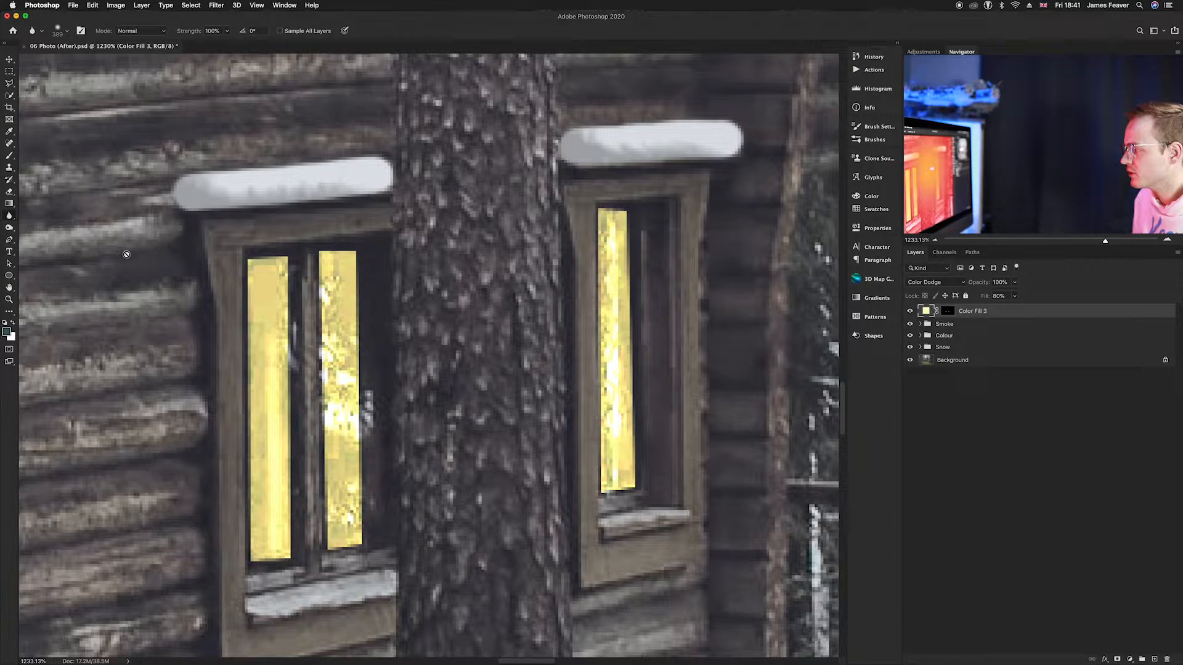
pyautogui.click(947, 312)
pyautogui.moveTo(284, 290); pyautogui.dragTo(117, 293)
pyautogui.moveTo(514, 289); pyautogui.dragTo(56, 295)
pyautogui.moveTo(369, 289); pyautogui.dragTo(62, 304)
pyautogui.moveTo(303, 293)
pyautogui.mouseDown()
pyautogui.moveTo(185, 311)
pyautogui.moveTo(312, 298)
pyautogui.mouseUp()
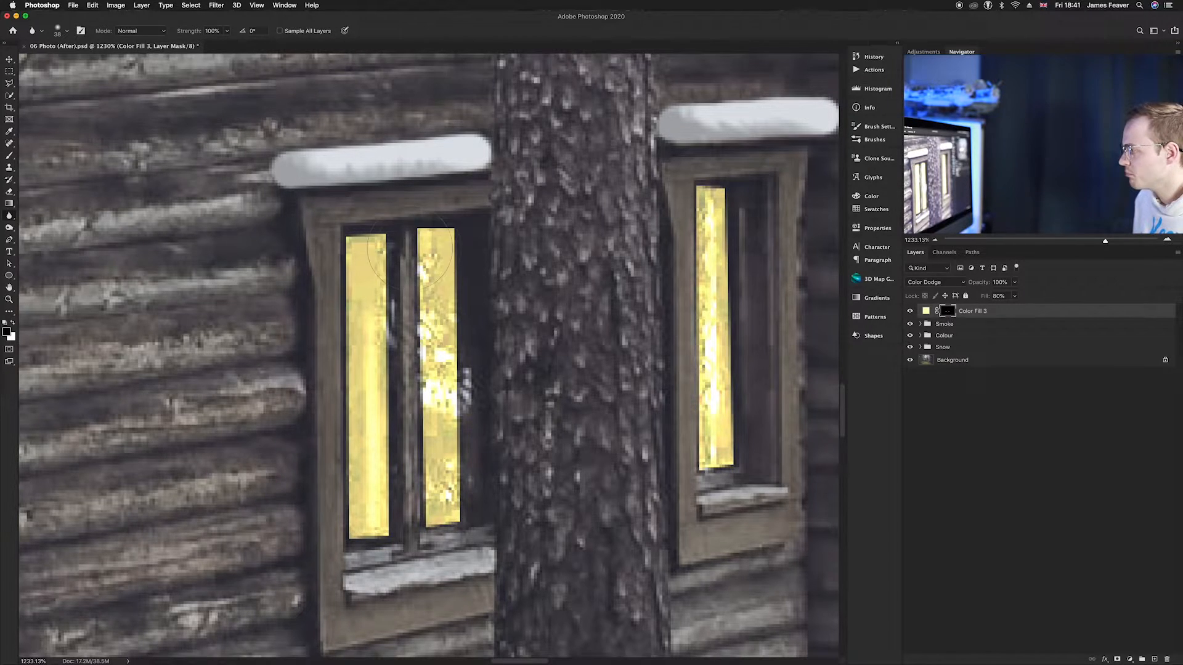
pyautogui.moveTo(439, 242)
pyautogui.mouseDown()
pyautogui.moveTo(473, 519)
pyautogui.moveTo(398, 408)
pyautogui.moveTo(405, 377)
pyautogui.moveTo(405, 541)
pyautogui.mouseUp()
pyautogui.moveTo(708, 192)
pyautogui.mouseDown()
pyautogui.moveTo(718, 459)
pyautogui.moveTo(725, 165)
pyautogui.mouseUp()
# Blur the yellow fill layer's mask edges around the two front-wall windows by the ladder.
pyautogui.moveTo(677, 319); pyautogui.dragTo(924, 286)
pyautogui.moveTo(185, 354); pyautogui.dragTo(505, 319)
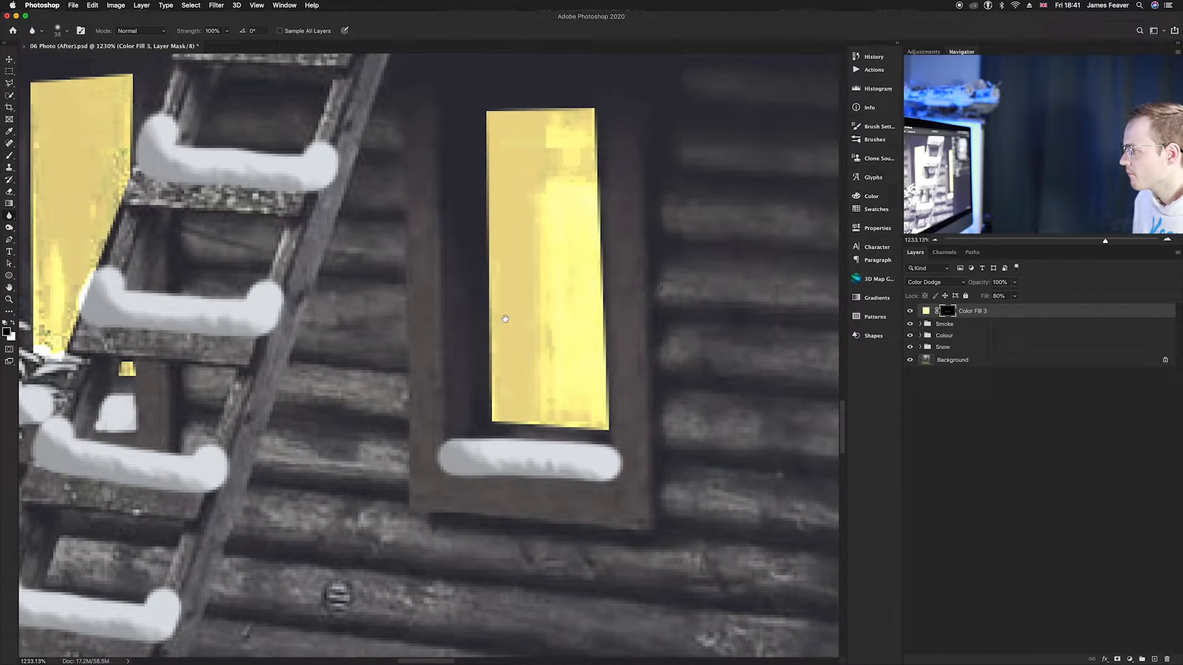
pyautogui.moveTo(501, 103)
pyautogui.mouseDown()
pyautogui.moveTo(604, 141)
pyautogui.moveTo(598, 422)
pyautogui.moveTo(495, 410)
pyautogui.moveTo(507, 83)
pyautogui.moveTo(523, 101)
pyautogui.mouseUp()
pyautogui.moveTo(238, 232); pyautogui.dragTo(750, 270)
pyautogui.moveTo(538, 198)
pyautogui.mouseDown()
pyautogui.moveTo(534, 125)
pyautogui.moveTo(542, 363)
pyautogui.moveTo(624, 111)
pyautogui.moveTo(566, 394)
pyautogui.mouseUp()
pyautogui.scroll(-10, 595, 400)
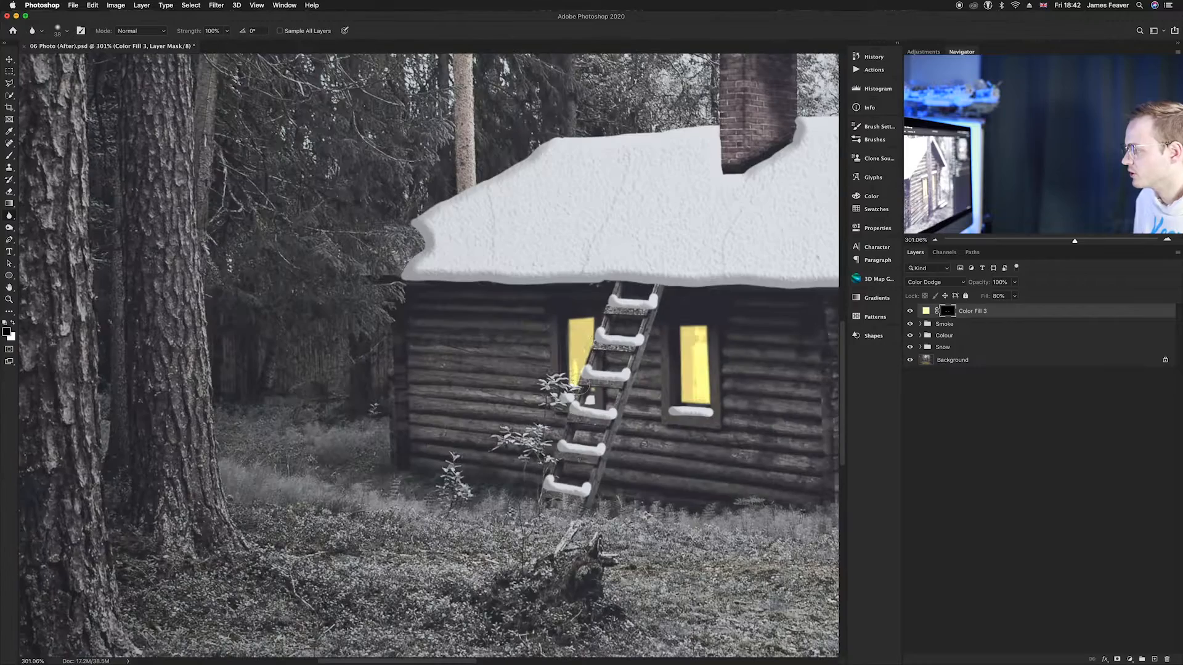
pyautogui.scroll(5, 466, 425)
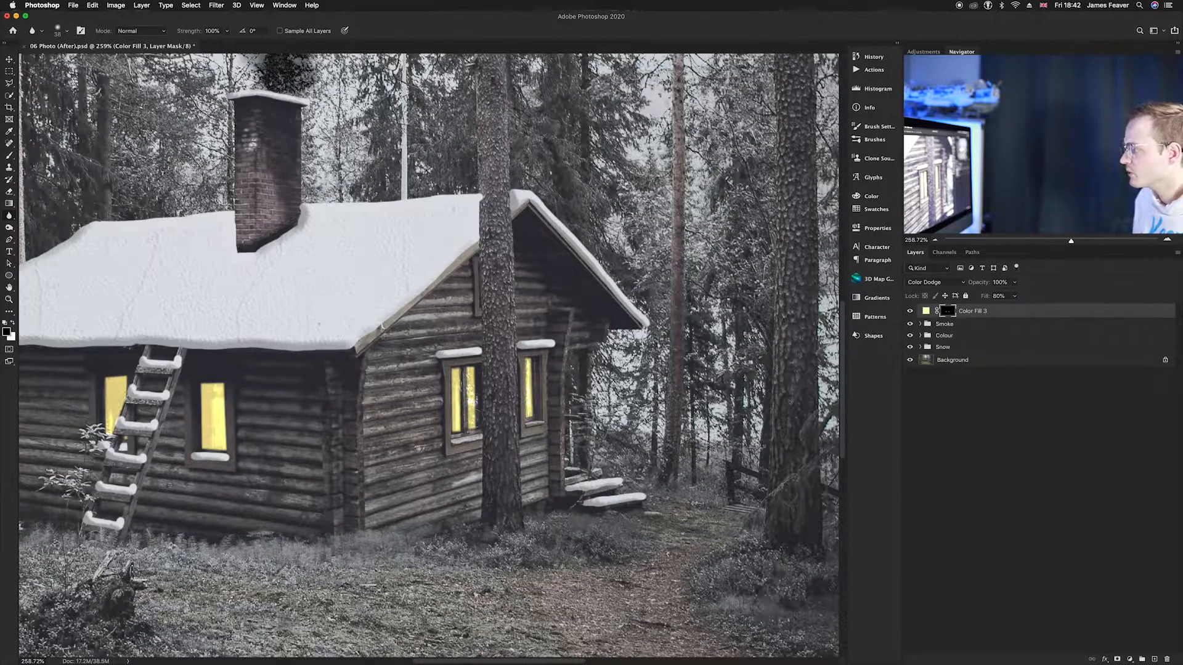
# Duplicate the yellow window fill layer, delete the copy's mask and give it a new black mask.
pyautogui.scroll(5, 481, 418)
pyautogui.click(11, 60)
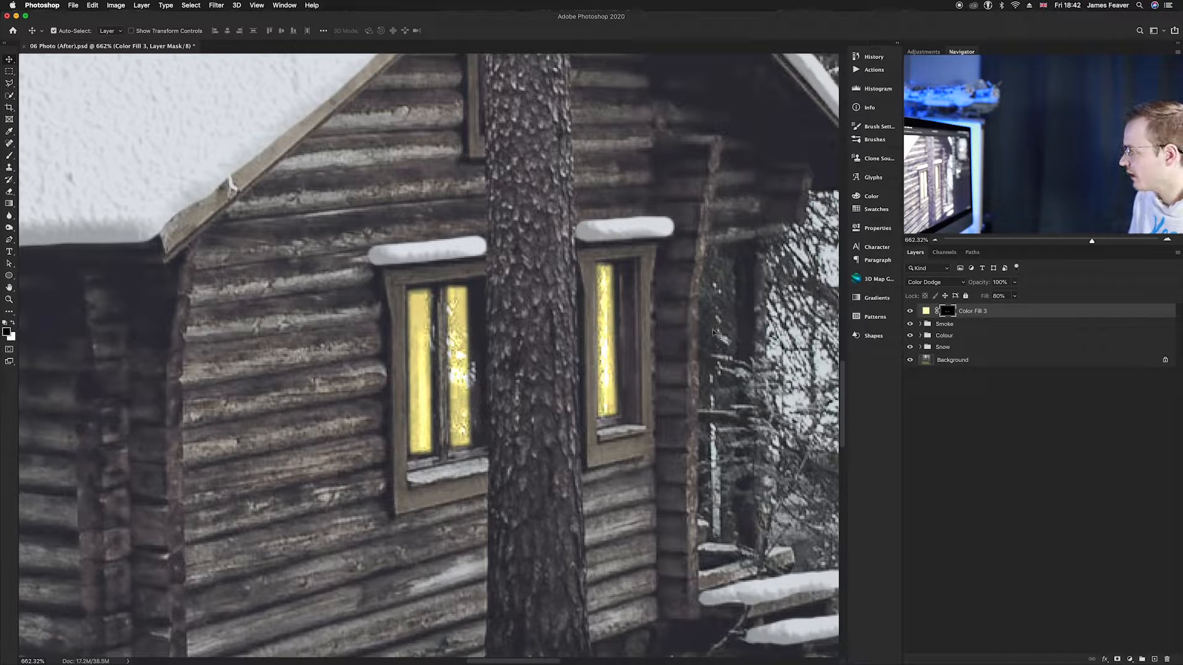
pyautogui.click(926, 316)
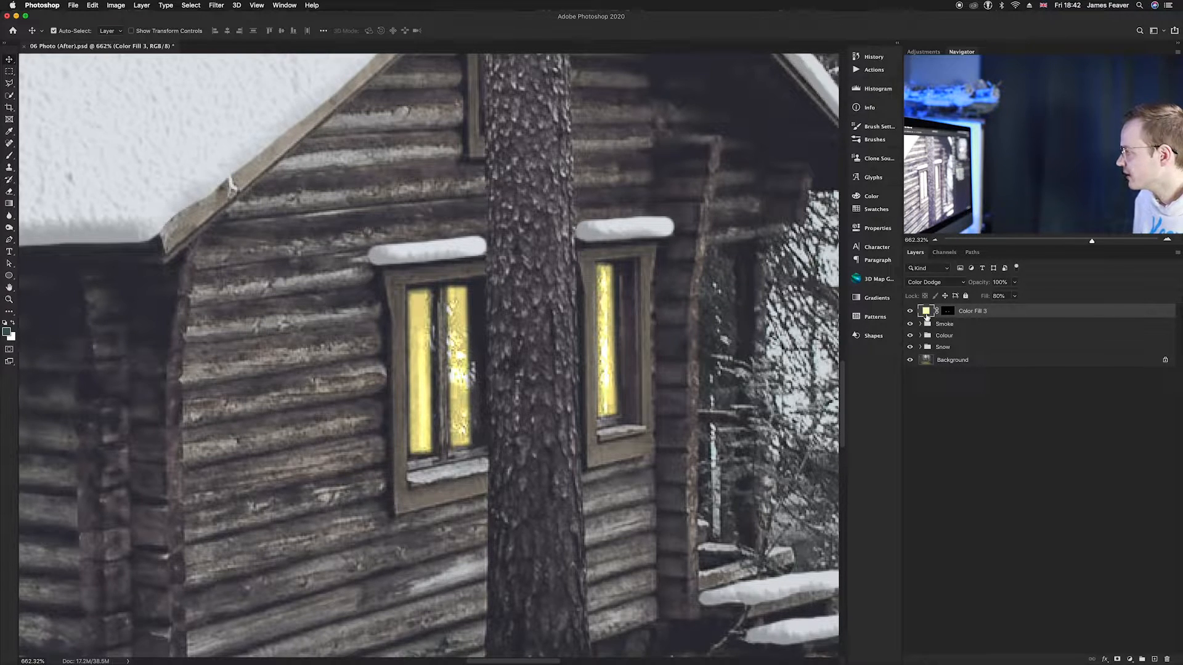
pyautogui.press('super+j')
pyautogui.rightClick(946, 311)
pyautogui.click(957, 325)
pyautogui.rightClick(953, 312)
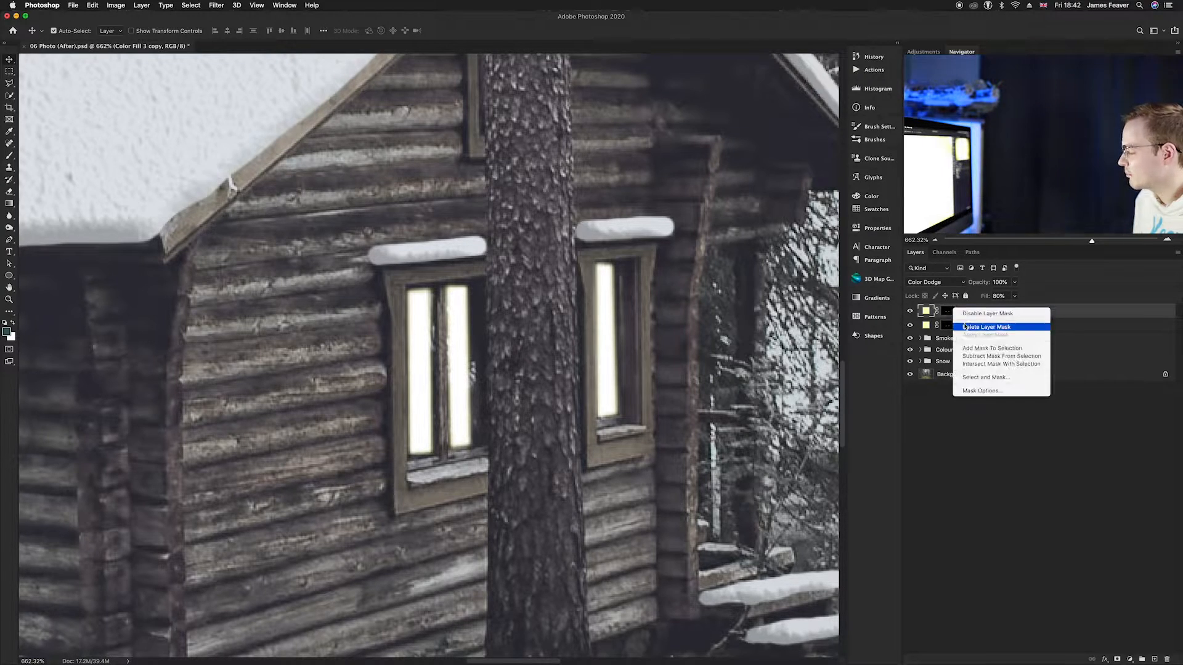
pyautogui.click(951, 312)
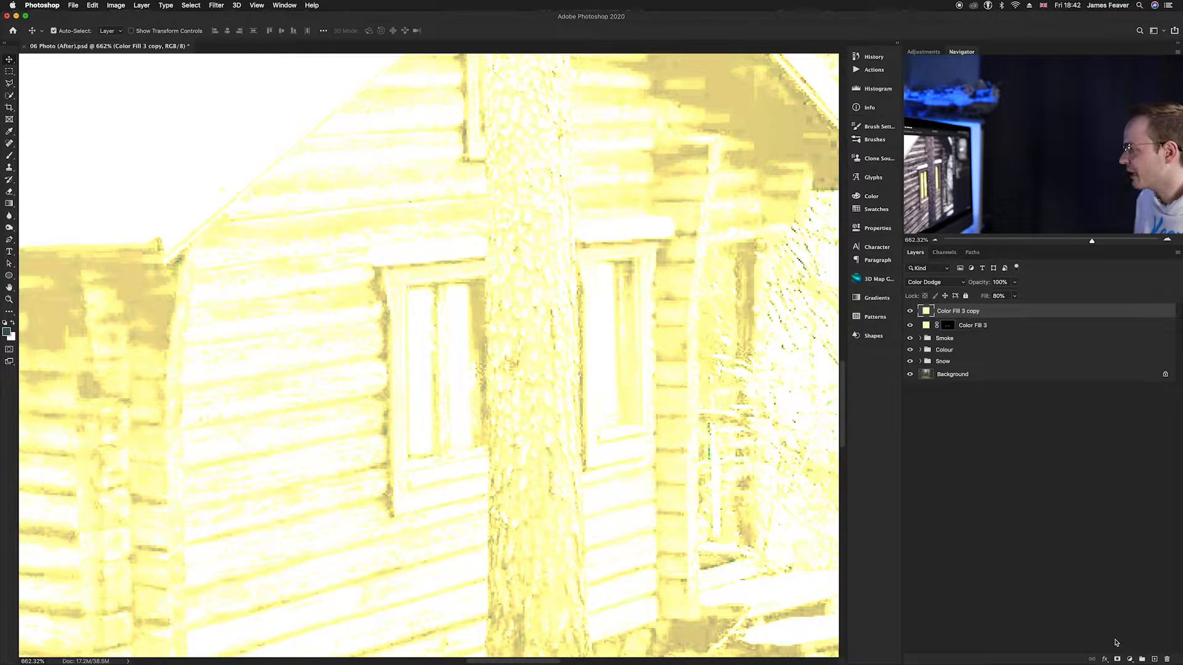
pyautogui.keyDown('alt'); pyautogui.click(1117, 659); pyautogui.keyUp('alt')
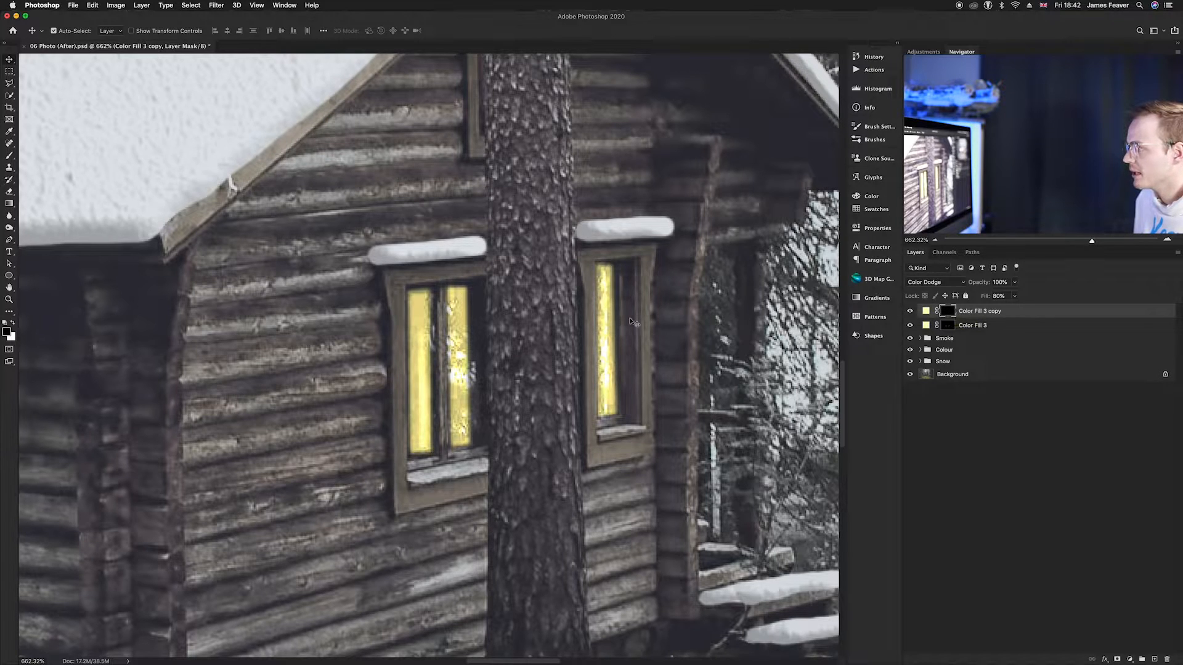
# Paint a soft glow on the copy's mask around the side-wall window left of the tree, using white at 40% brush opacity.
pyautogui.press('b')
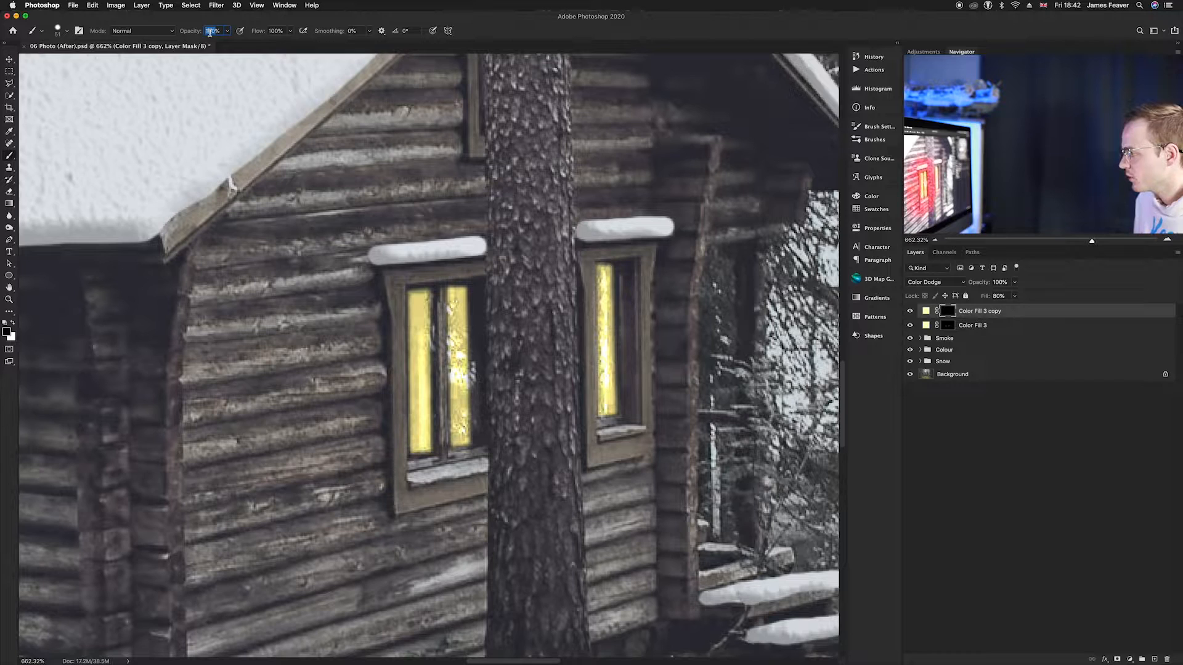
pyautogui.write('40')
pyautogui.press('Return')
pyautogui.moveTo(431, 374)
pyautogui.mouseDown()
pyautogui.moveTo(570, 332)
pyautogui.moveTo(506, 31)
pyautogui.mouseUp()
pyautogui.moveTo(486, 475)
pyautogui.mouseDown()
pyautogui.moveTo(491, 370)
pyautogui.moveTo(467, 342)
pyautogui.mouseUp()
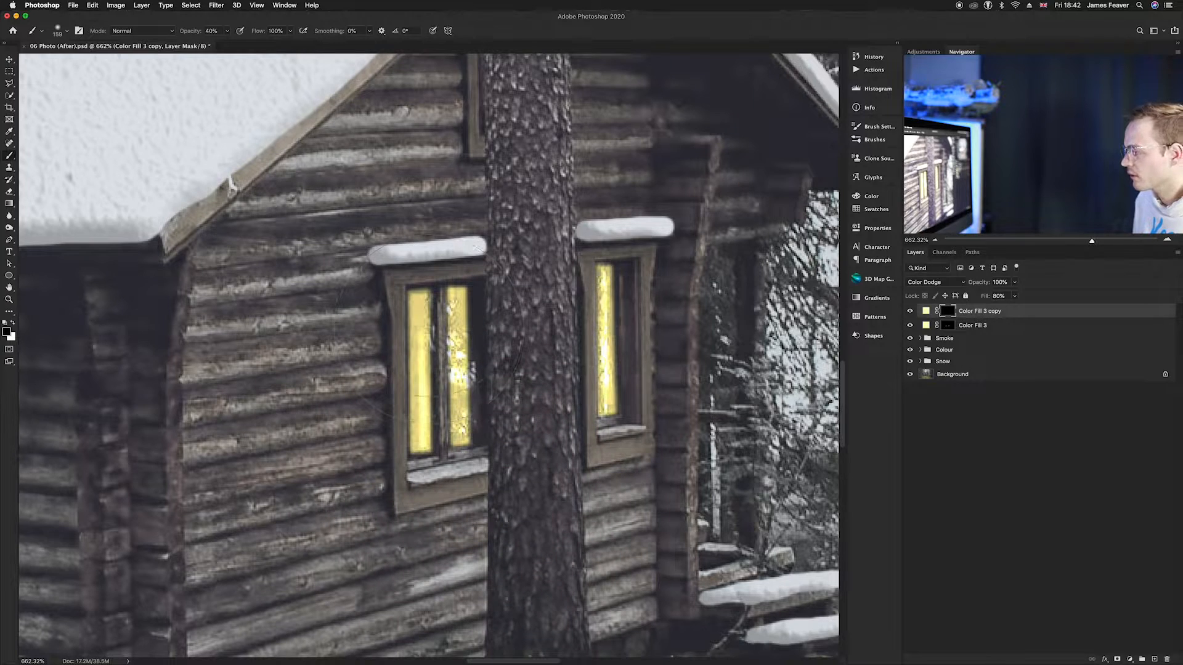
pyautogui.press('x')
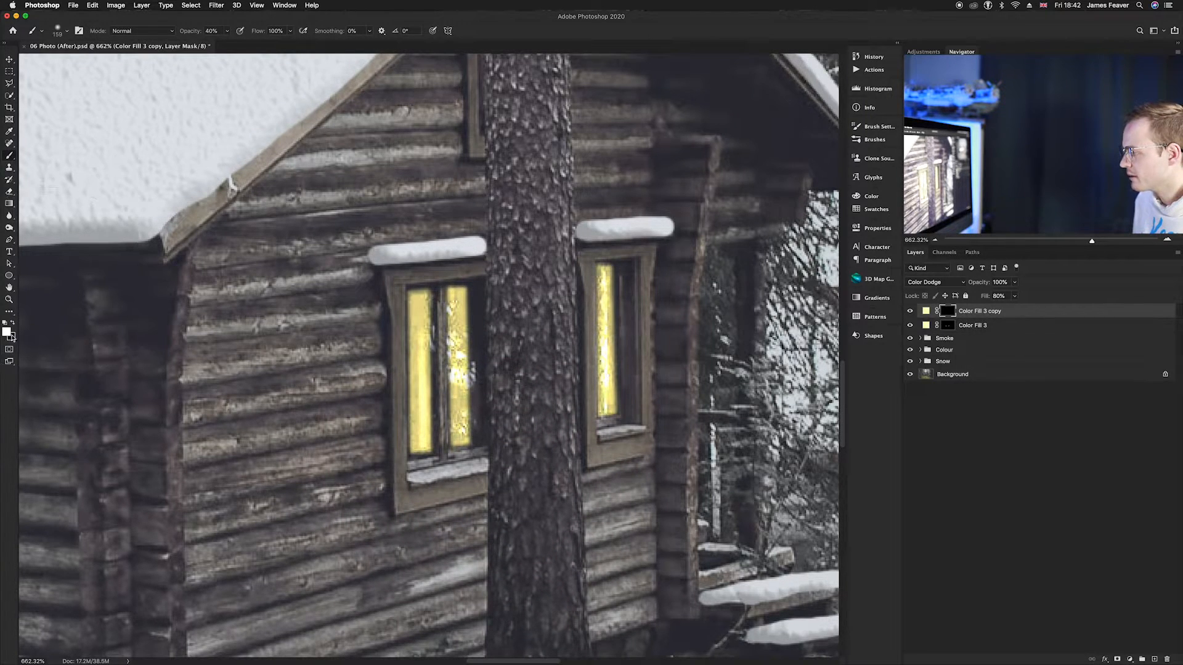
pyautogui.click(429, 309)
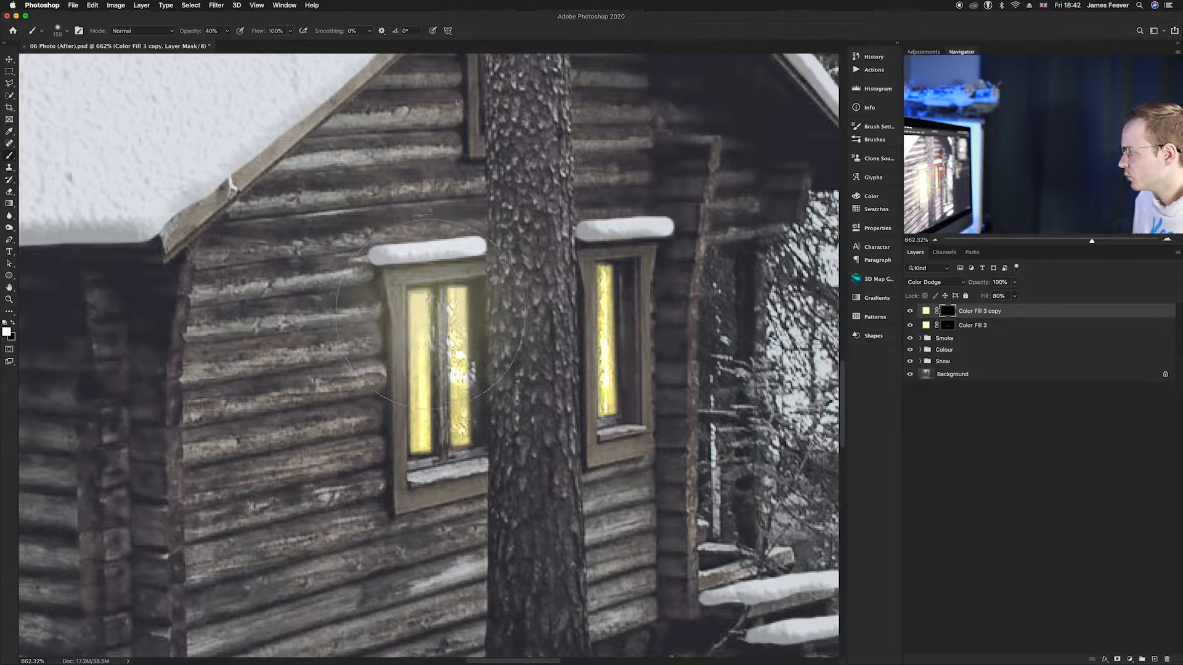
pyautogui.click(429, 423)
pyautogui.click(431, 366)
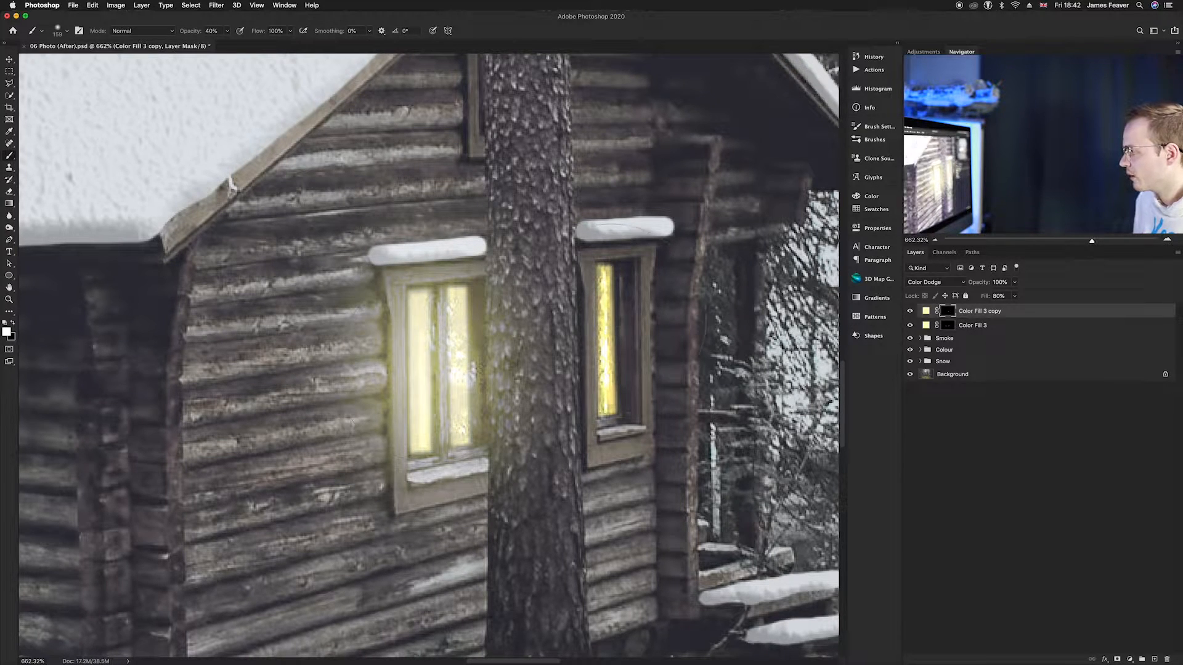
# Paint the same soft glow around the side-wall window right of the tree and both front-wall windows.
pyautogui.moveTo(633, 300); pyautogui.dragTo(541, 306)
pyautogui.moveTo(626, 277); pyautogui.dragTo(632, 403)
pyautogui.moveTo(119, 376); pyautogui.dragTo(776, 343)
pyautogui.moveTo(460, 289)
pyautogui.mouseDown()
pyautogui.moveTo(449, 482)
pyautogui.moveTo(456, 311)
pyautogui.mouseUp()
pyautogui.moveTo(202, 286)
pyautogui.mouseDown()
pyautogui.moveTo(159, 427)
pyautogui.moveTo(168, 488)
pyautogui.mouseUp()
pyautogui.press('super+0')
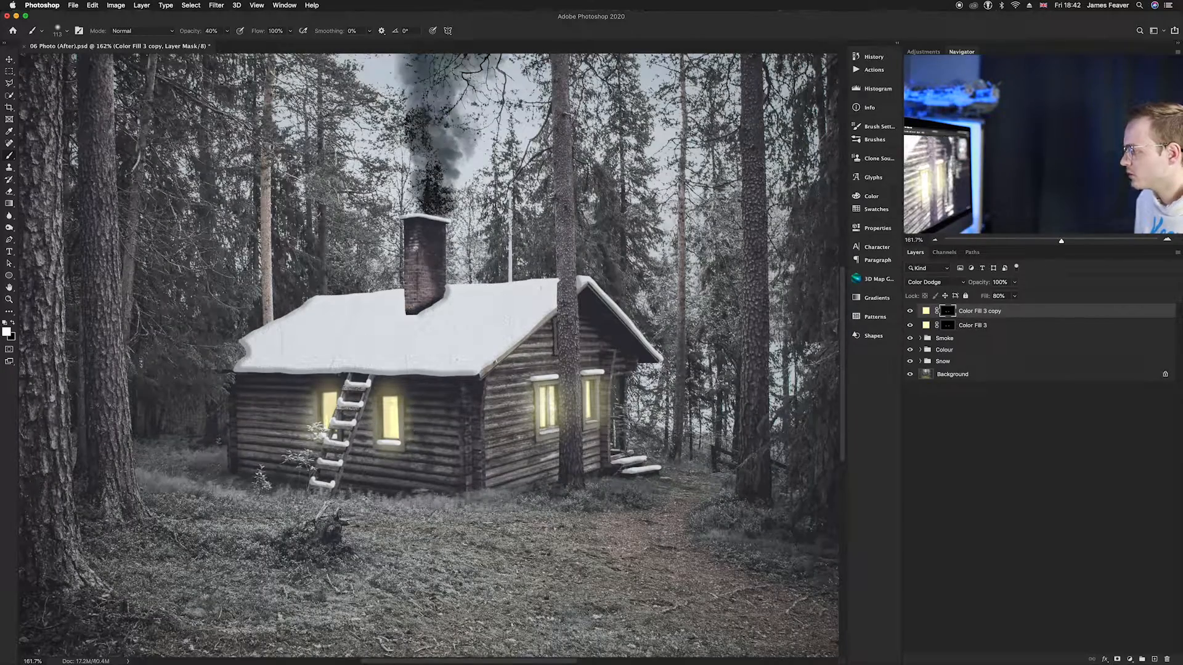
# Paint a faint glow down the left edge of the tree trunk between the side windows, using 19% brush opacity.
pyautogui.scroll(5, 553, 401)
pyautogui.scroll(3, 438, 353)
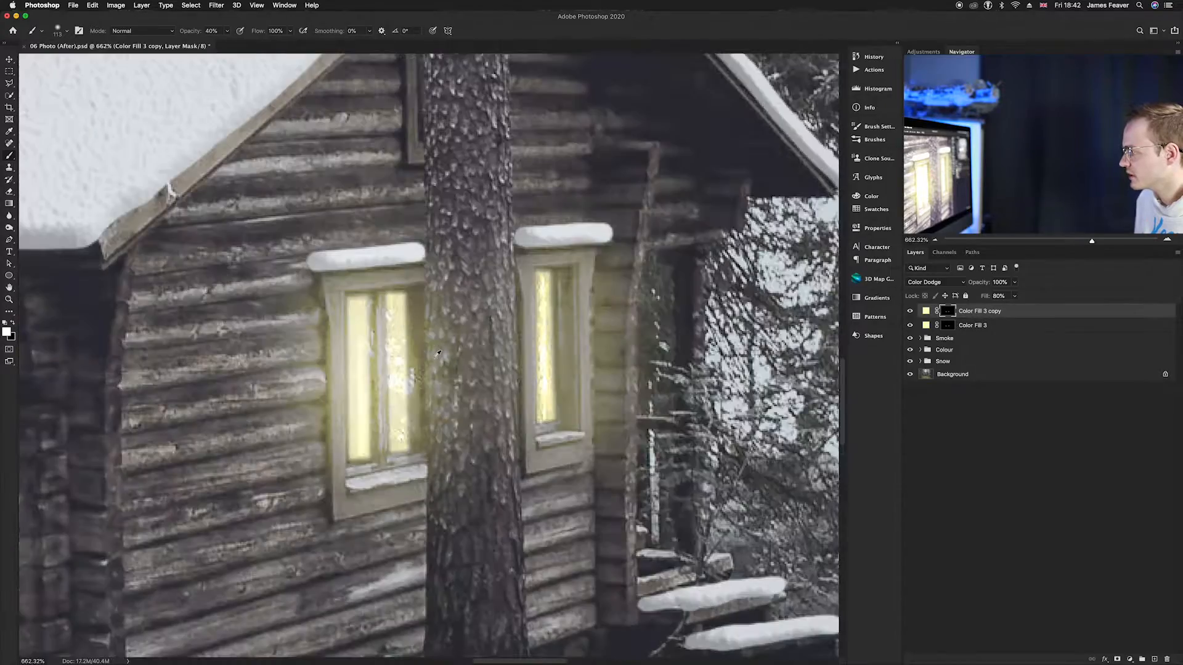
pyautogui.moveTo(462, 373); pyautogui.dragTo(546, 373)
pyautogui.scroll(3, 529, 374)
pyautogui.moveTo(541, 311)
pyautogui.mouseDown()
pyautogui.moveTo(300, 320)
pyautogui.moveTo(335, 323)
pyautogui.mouseUp()
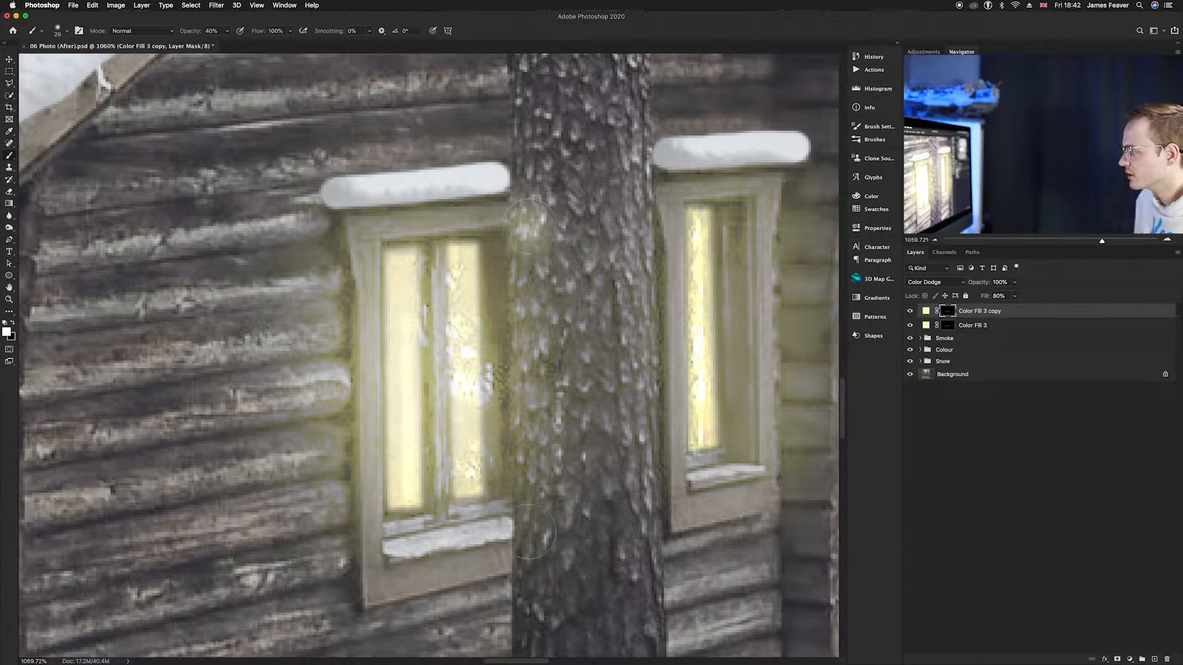
pyautogui.moveTo(528, 225); pyautogui.dragTo(534, 504)
pyautogui.press('super+z')
pyautogui.moveTo(186, 35); pyautogui.dragTo(179, 36)
pyautogui.moveTo(532, 234); pyautogui.dragTo(537, 497)
pyautogui.scroll(-5, 543, 458)
pyautogui.scroll(-4, 543, 456)
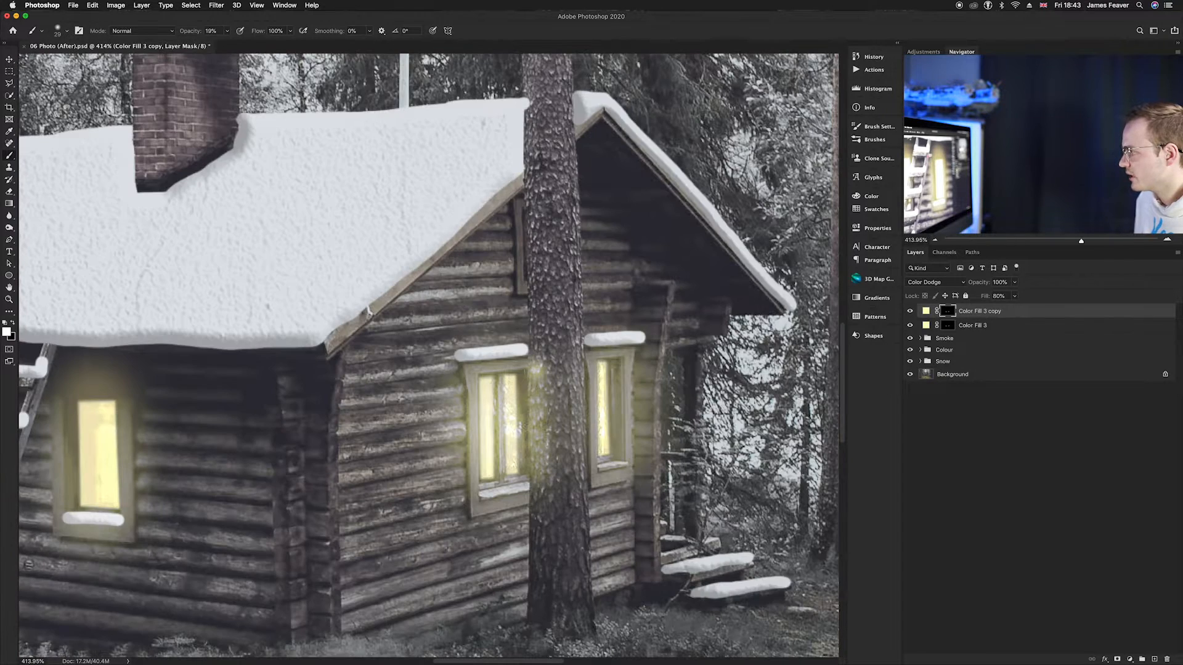
# Paint a faint straight strip of glow along the ladder's right rail, facing the lit front window.
pyautogui.moveTo(214, 465); pyautogui.dragTo(660, 394)
pyautogui.scroll(9, 484, 398)
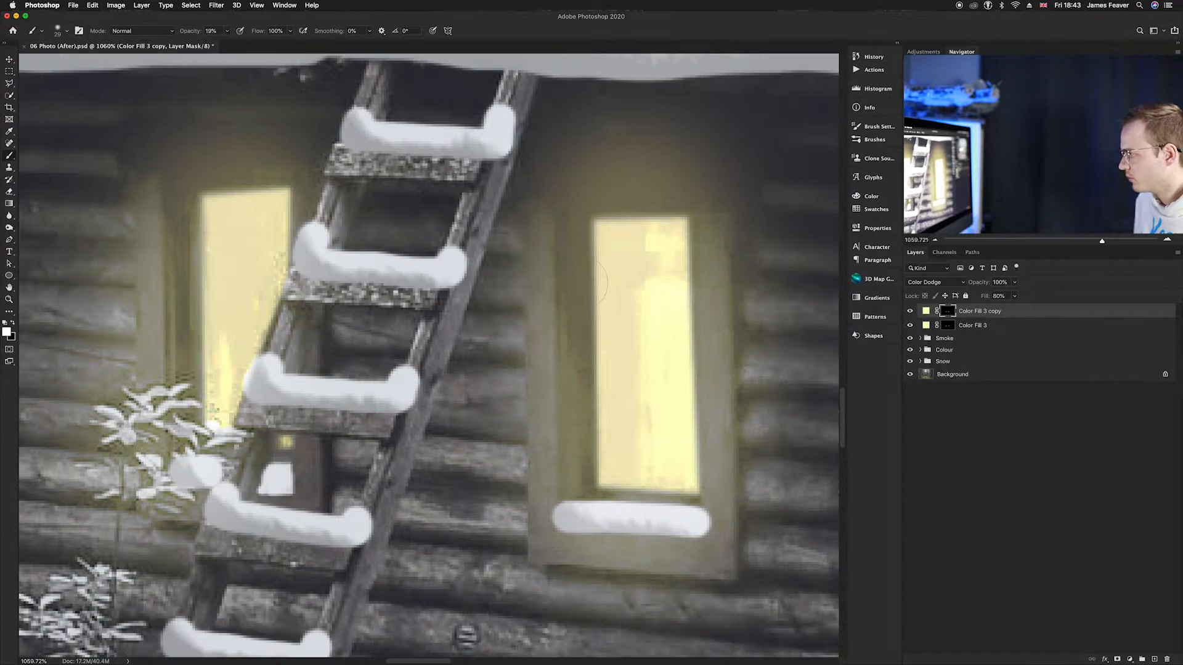
pyautogui.moveTo(498, 199); pyautogui.dragTo(487, 199)
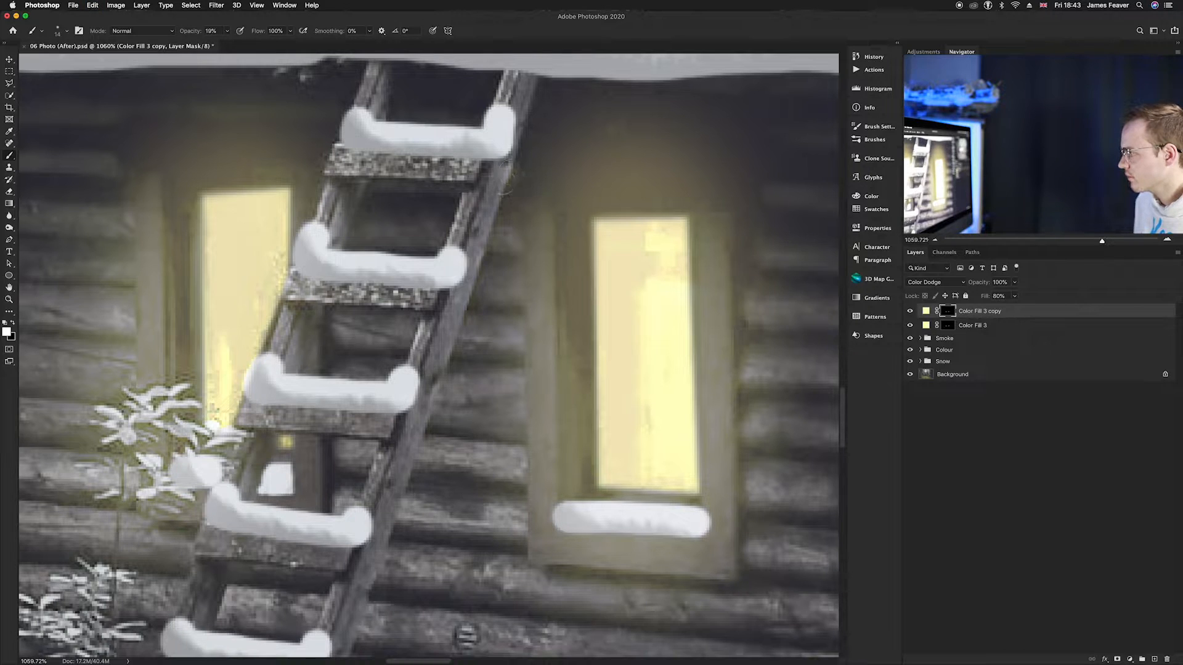
pyautogui.keyDown('shift'); pyautogui.click(394, 489); pyautogui.keyUp('shift')
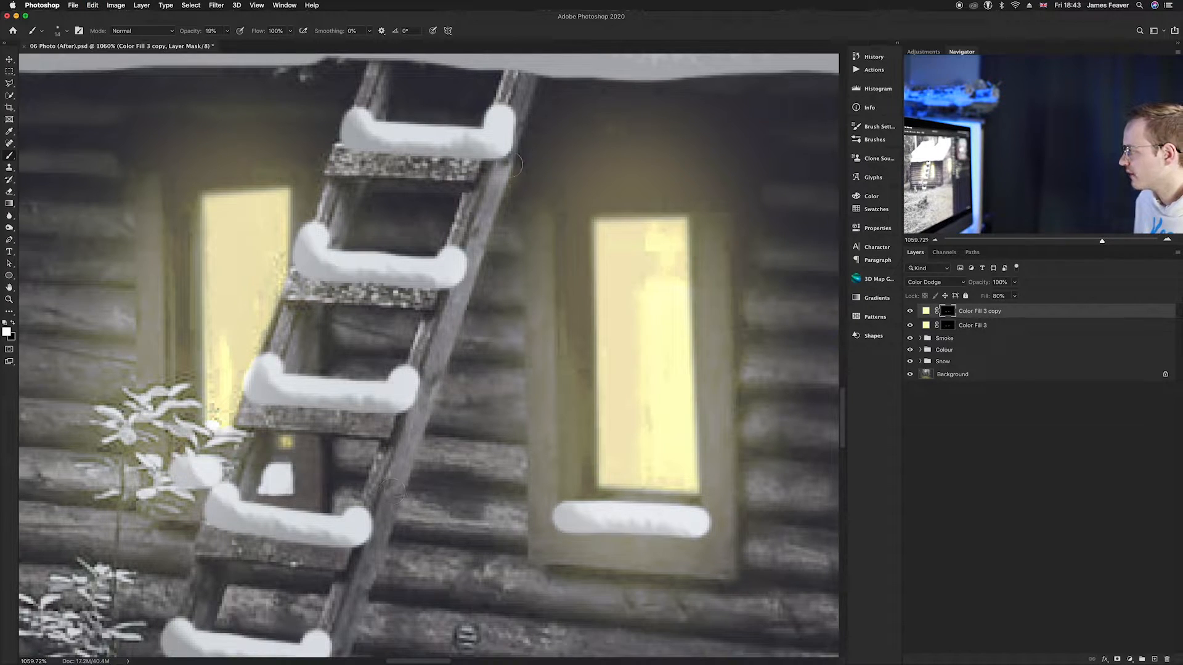
pyautogui.press('super+0')
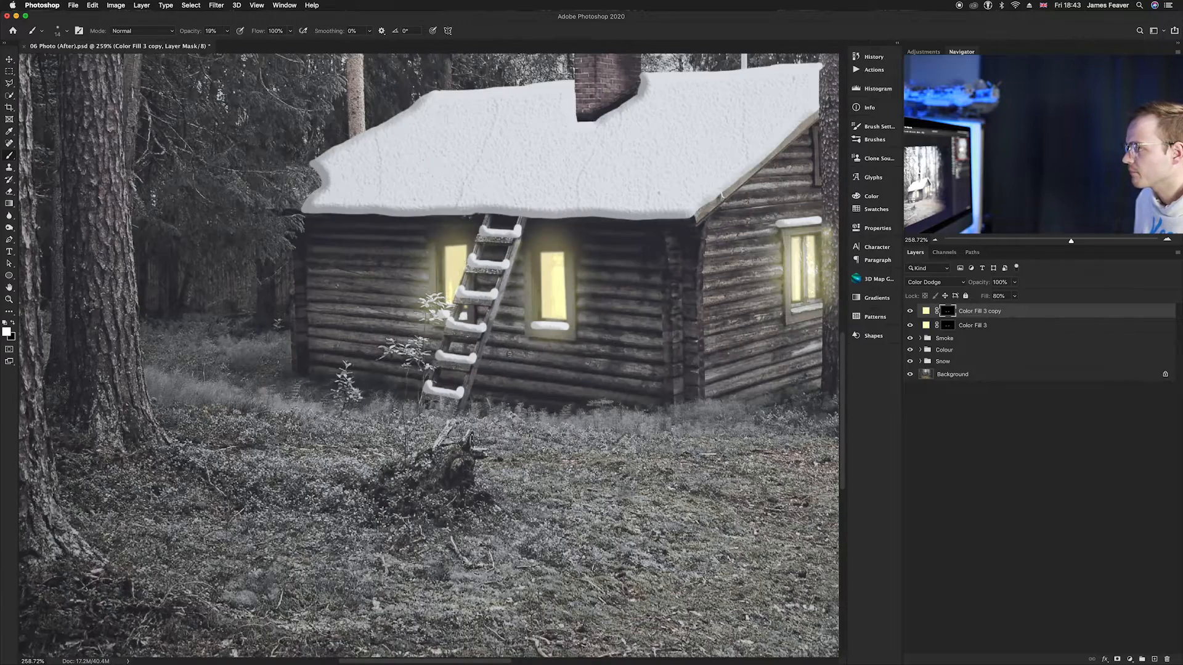
pyautogui.press('super+0')
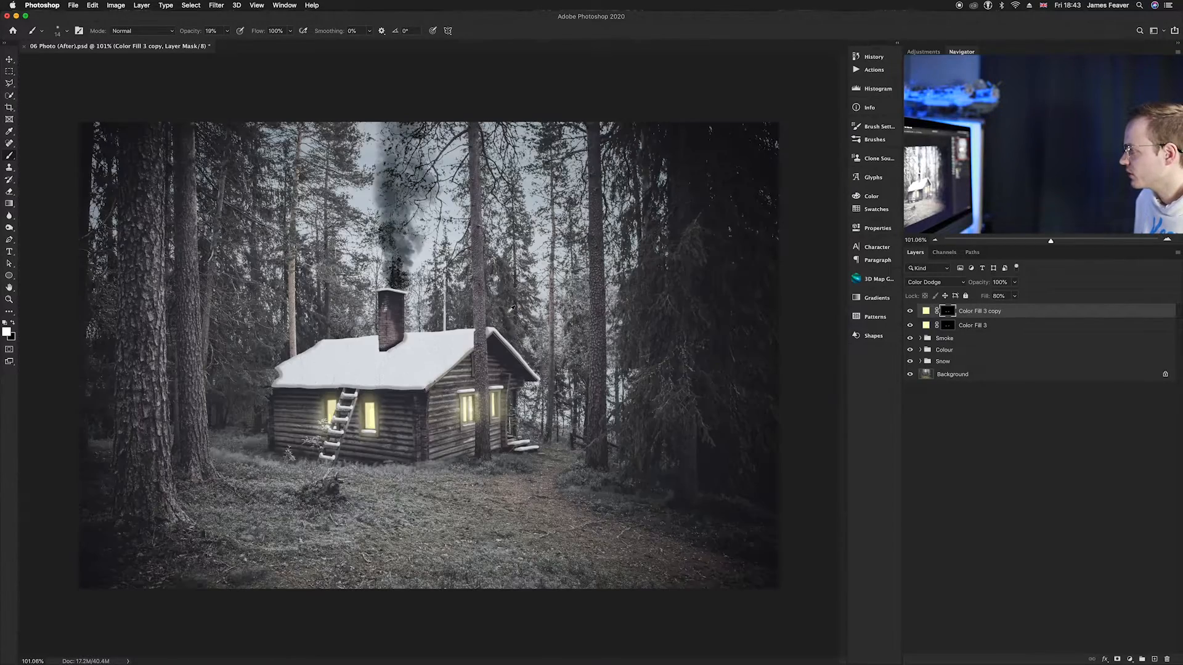
# Group the two yellow colour fill layers and name the group Glow.
pyautogui.press('v')
pyautogui.click(205, 94)
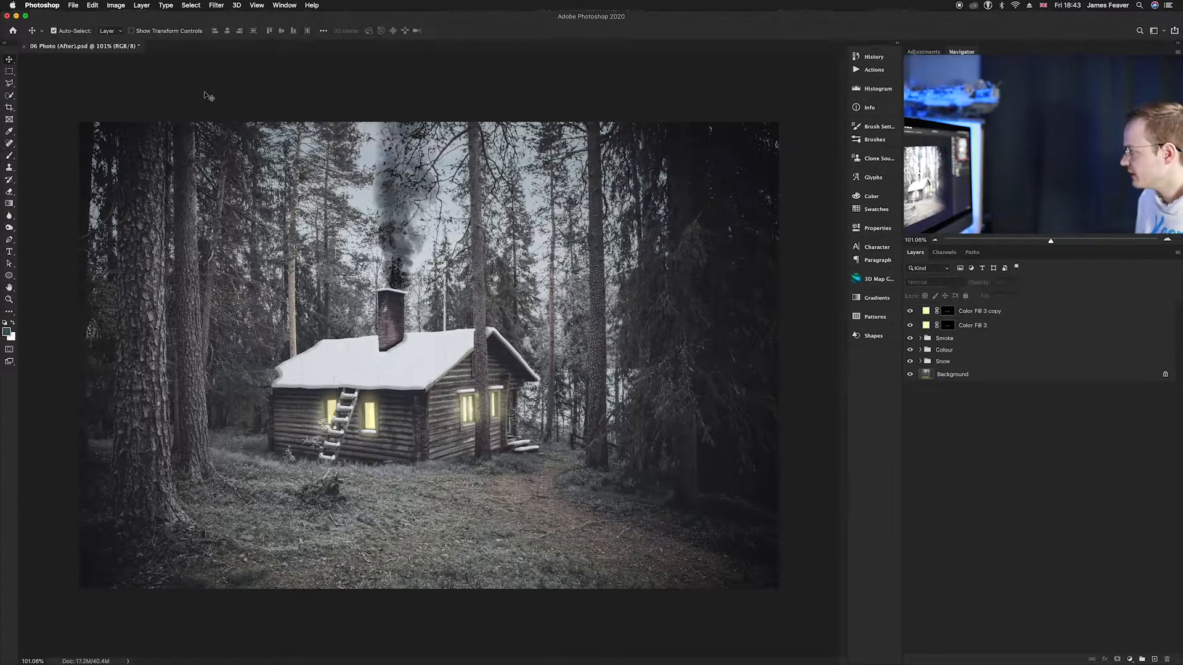
pyautogui.click(934, 327)
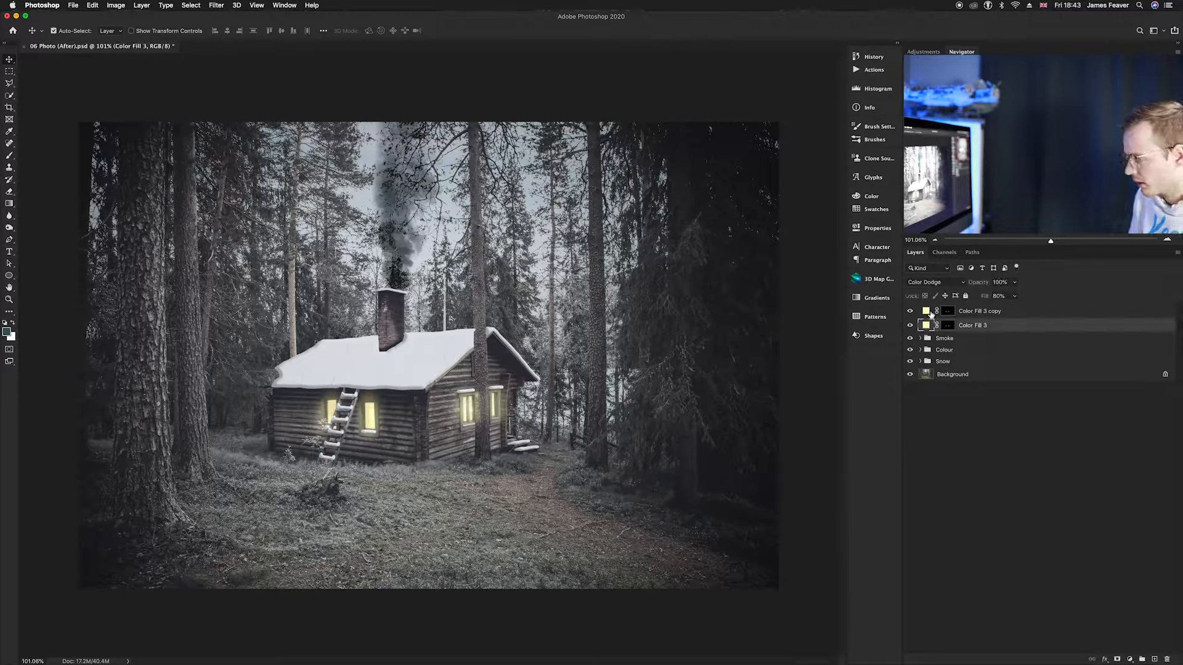
pyautogui.keyDown('shift'); pyautogui.click(929, 311); pyautogui.keyUp('shift')
pyautogui.press('super+g')
pyautogui.doubleClick(944, 309)
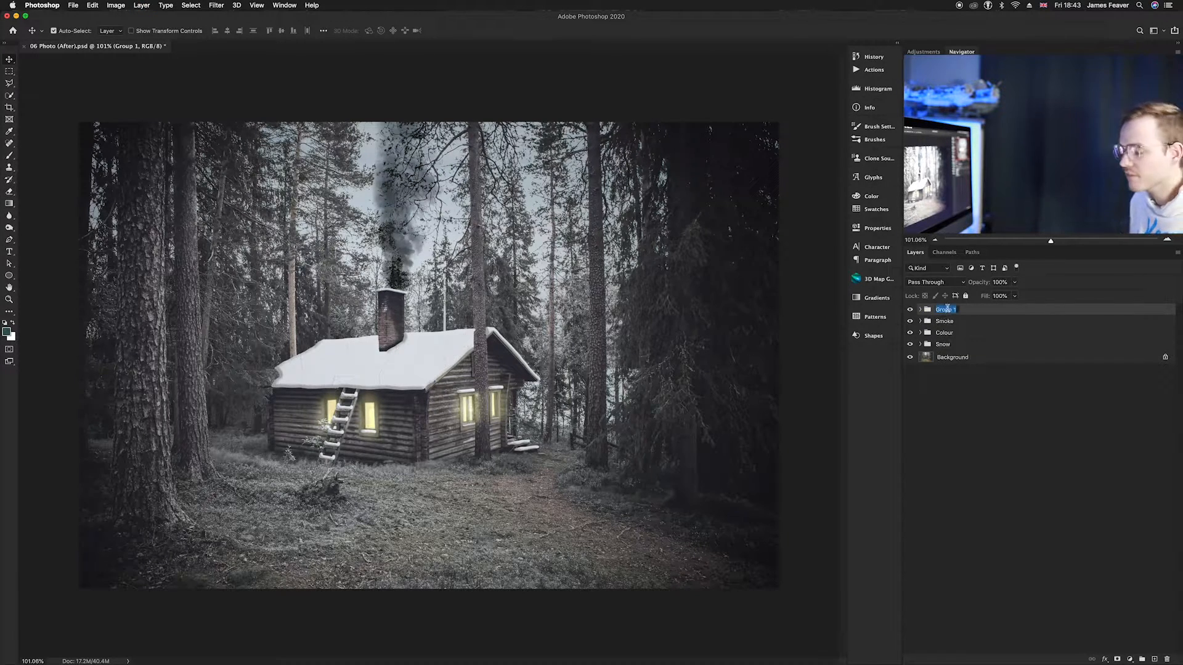
pyautogui.write('Glow')
pyautogui.press('Return')
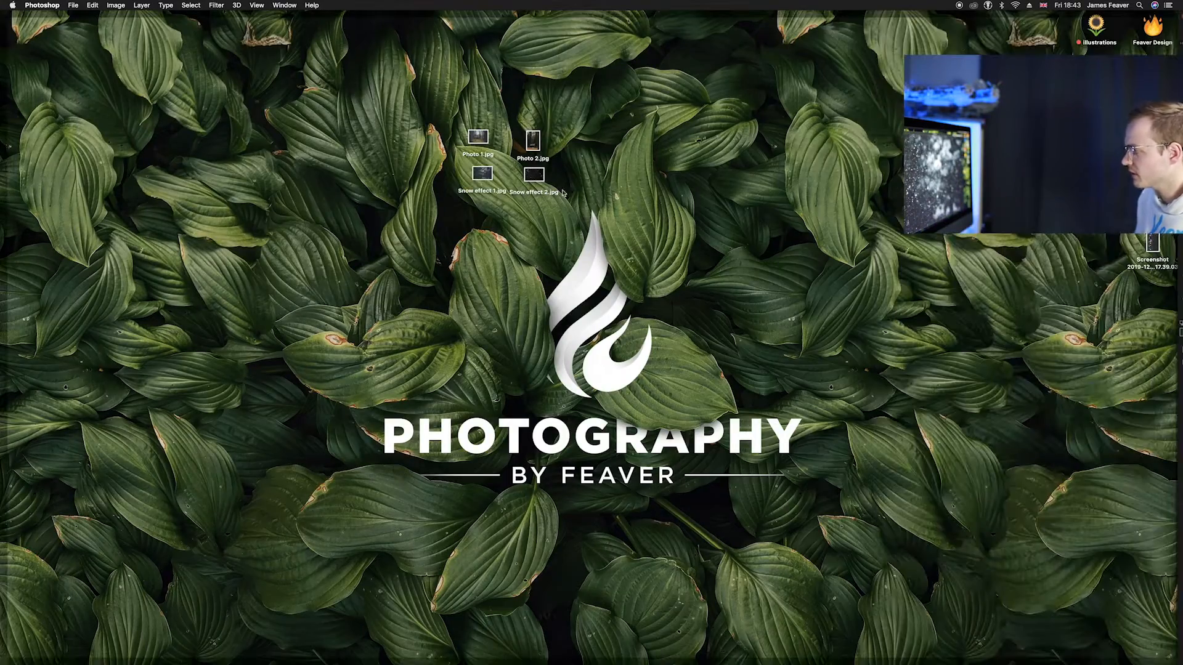
# Preview Snow effect 1.jpg and Snow effect 2.jpg on the desktop in Finder.
pyautogui.click(481, 177)
pyautogui.press('space')
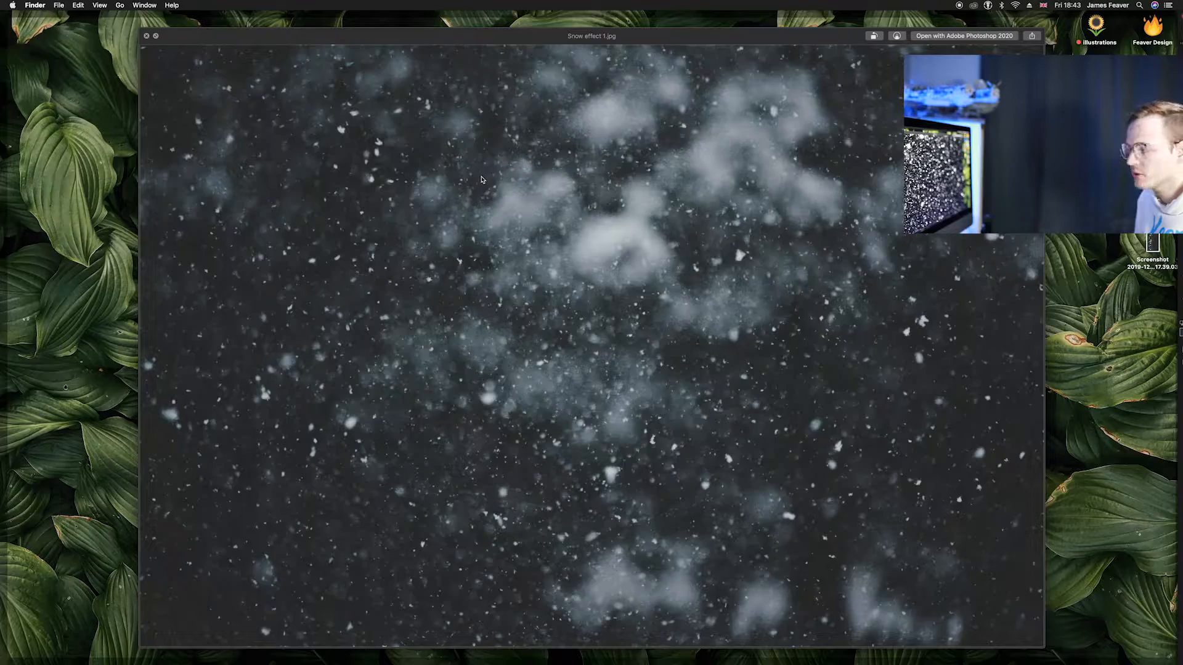
pyautogui.press('Right')
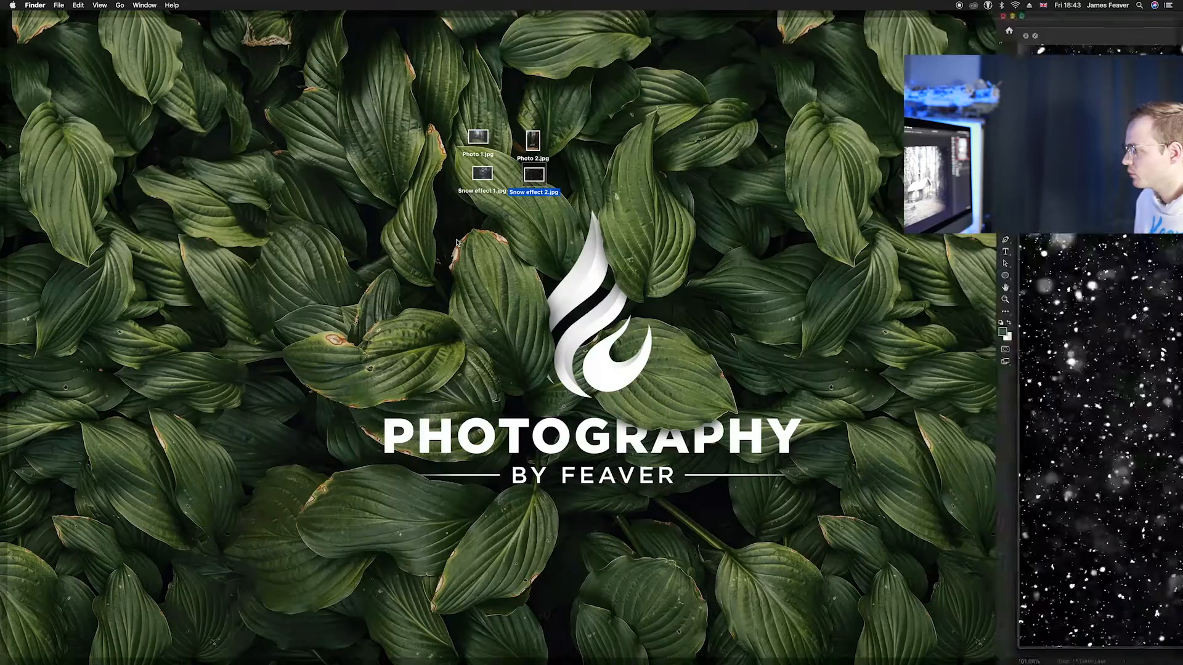
# Place Snow effect 2.jpg from the desktop into the cabin document and scale it to 227.20% so it covers the canvas.
pyautogui.moveTo(533, 175); pyautogui.dragTo(458, 326)
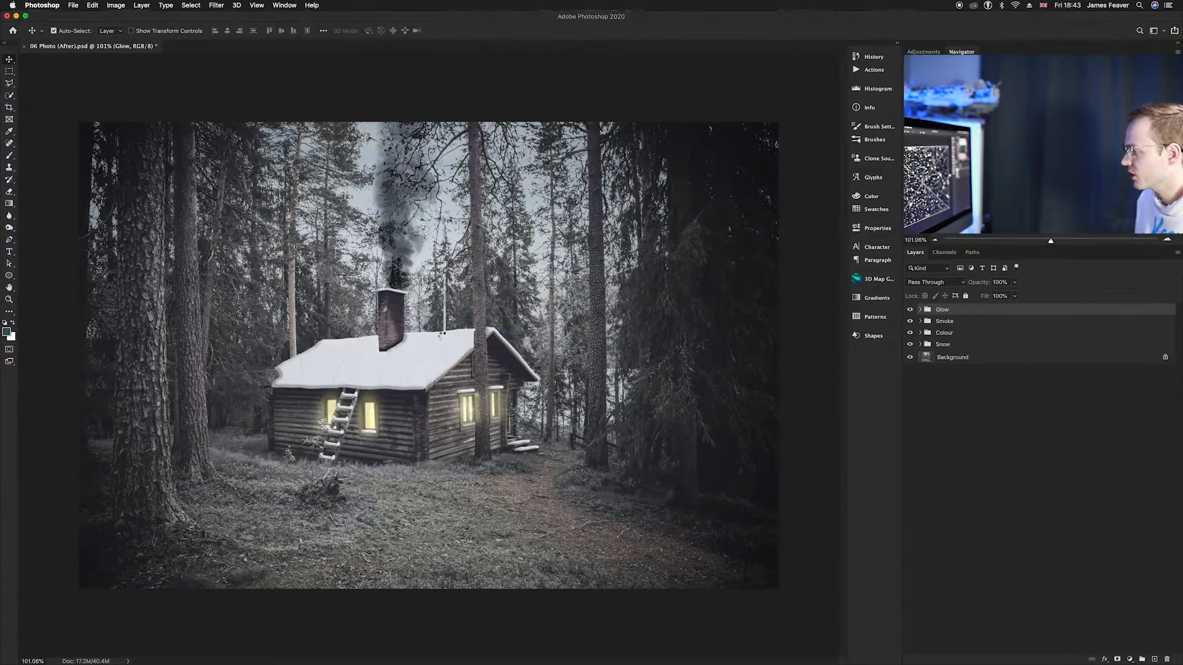
pyautogui.moveTo(585, 355); pyautogui.dragTo(786, 357)
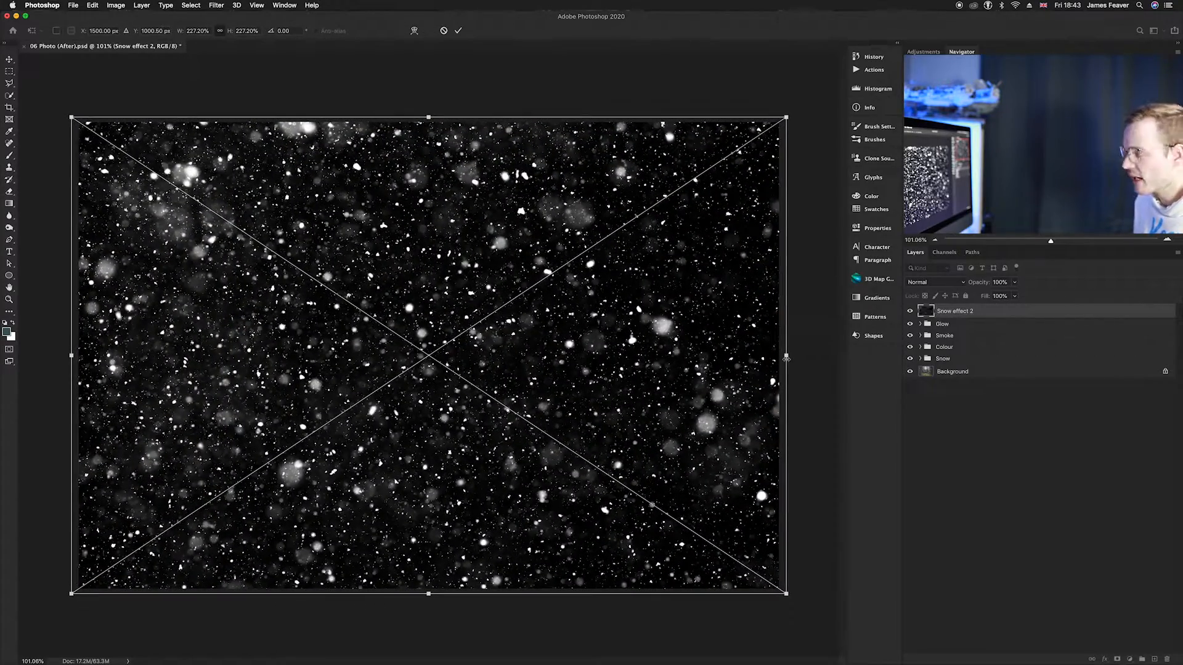
pyautogui.press('Return')
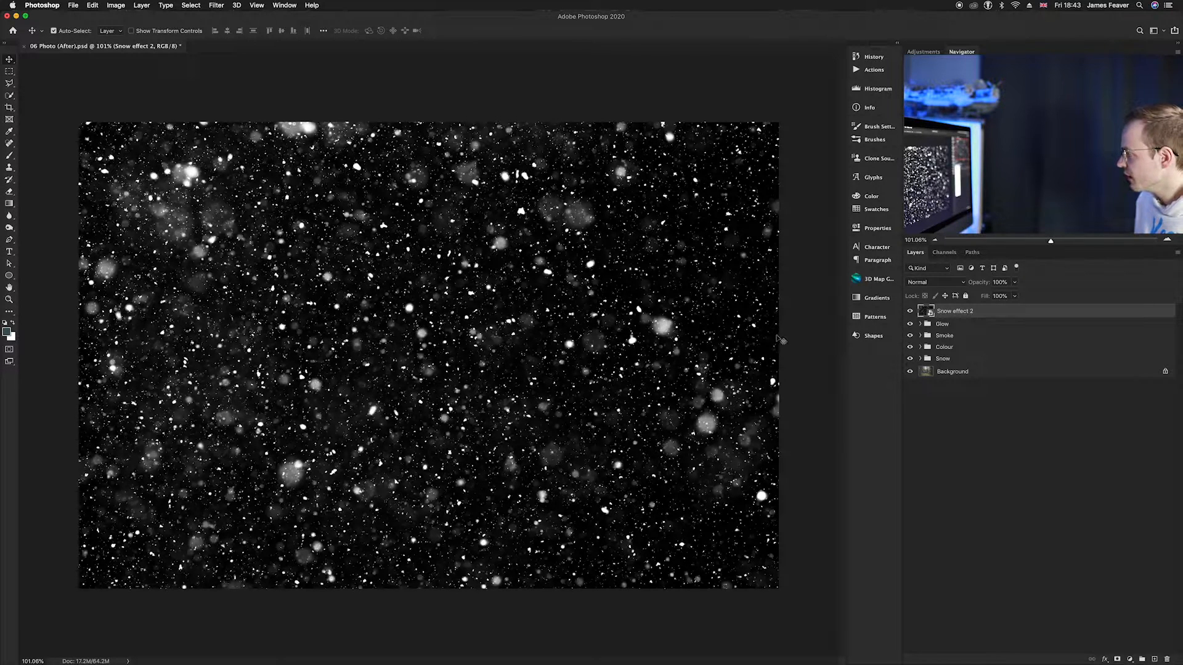
# Set the Snow effect 2 layer to Screen blending and lower its opacity to 49%.
pyautogui.click(919, 283)
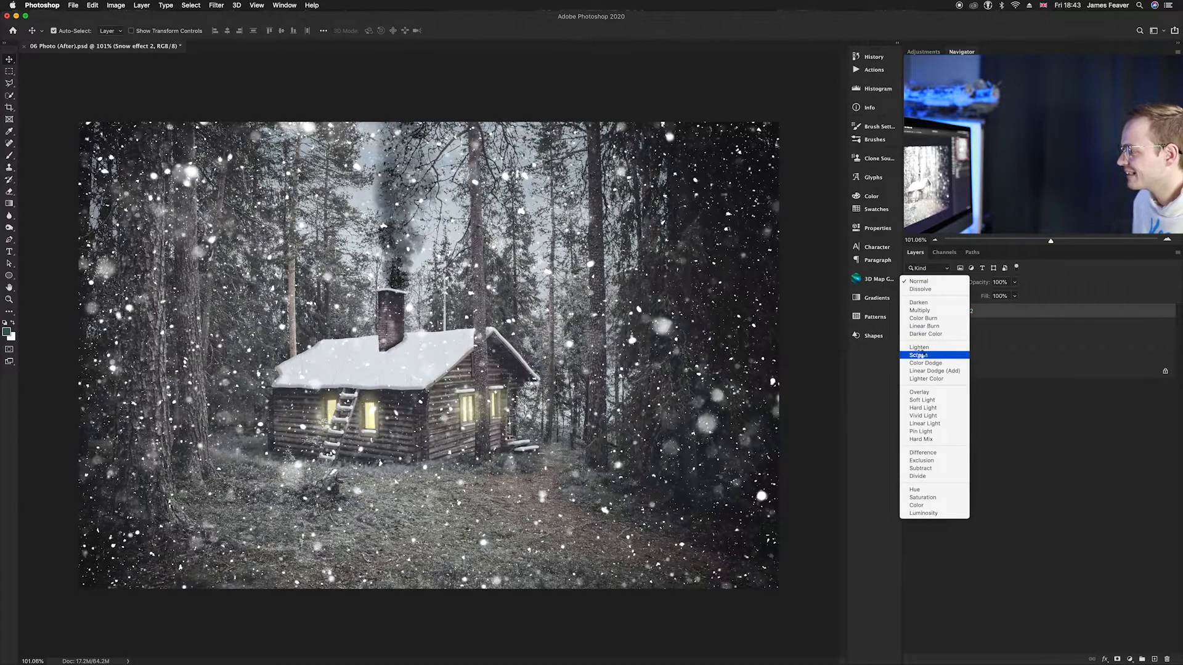
pyautogui.click(922, 356)
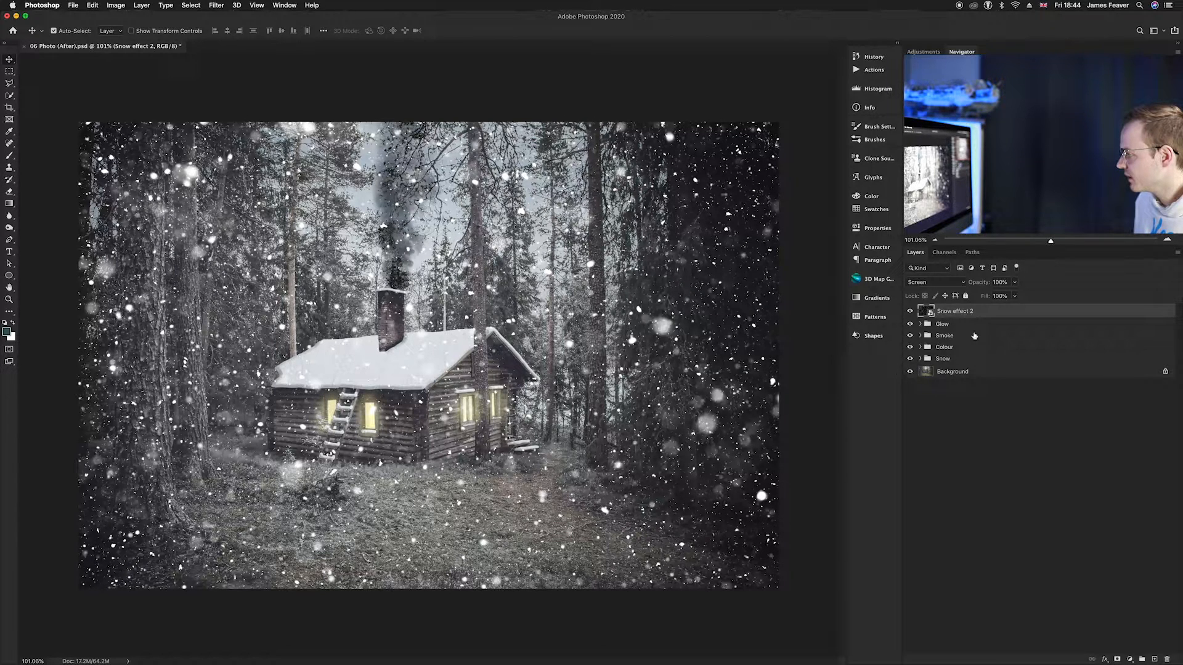
pyautogui.moveTo(983, 284); pyautogui.dragTo(958, 286)
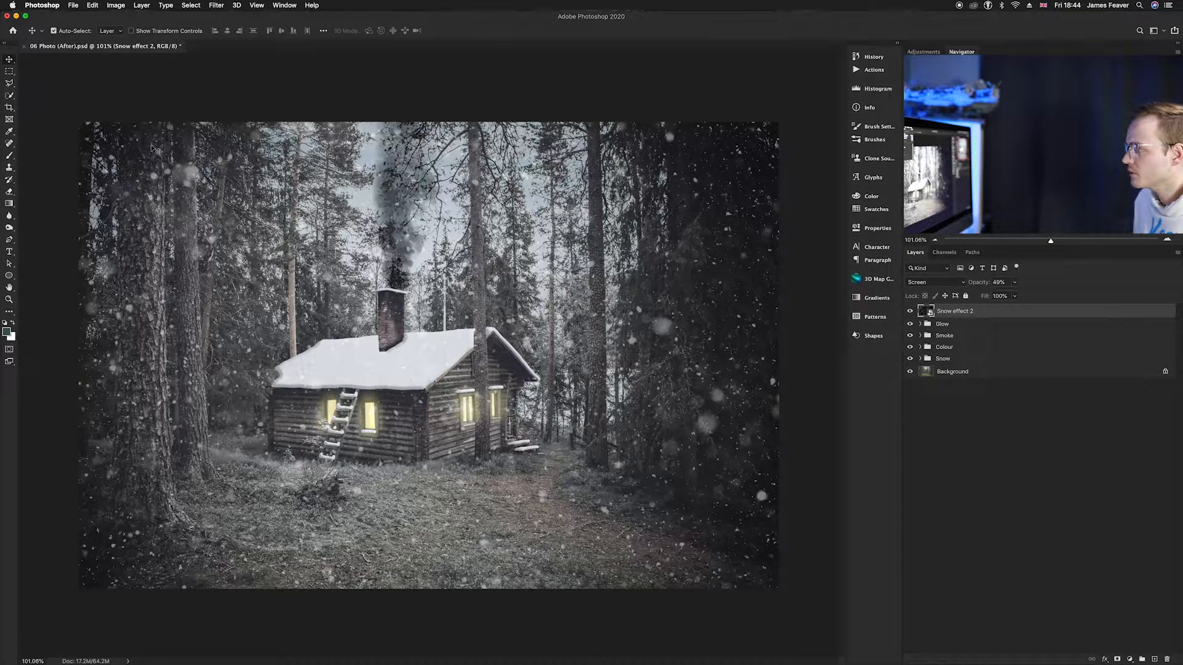
# Apply a Motion Blur to the Snow effect 2 layer with an angle of -70° and a distance of 15 pixels.
pyautogui.click(218, 7)
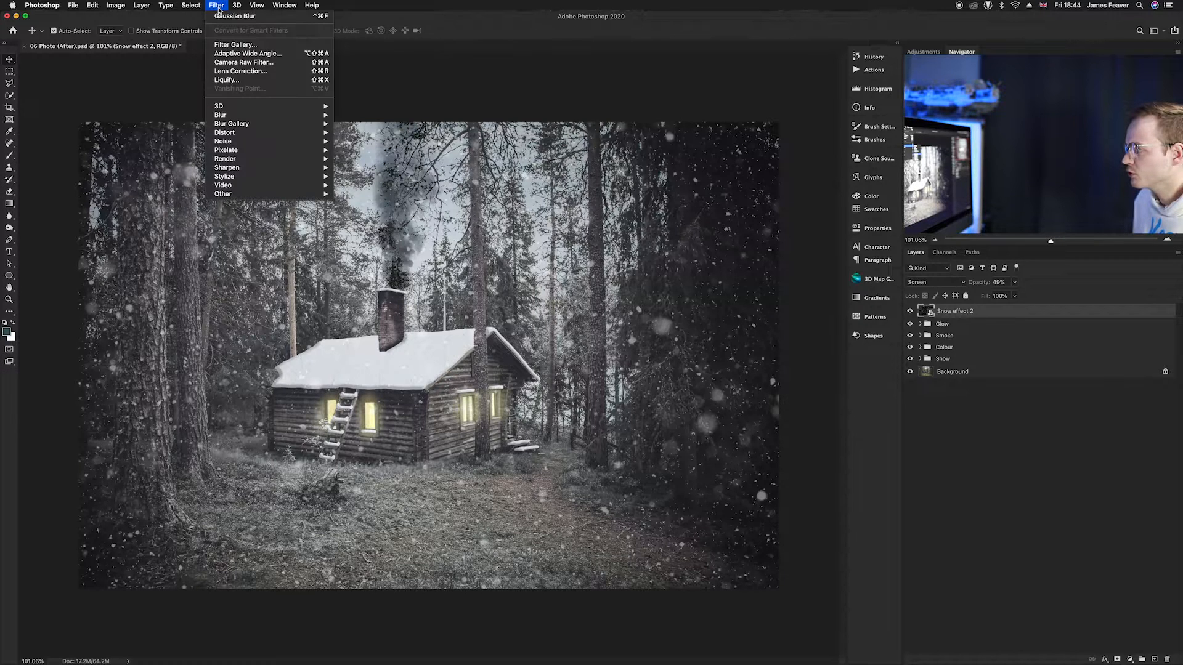
pyautogui.moveTo(230, 117)
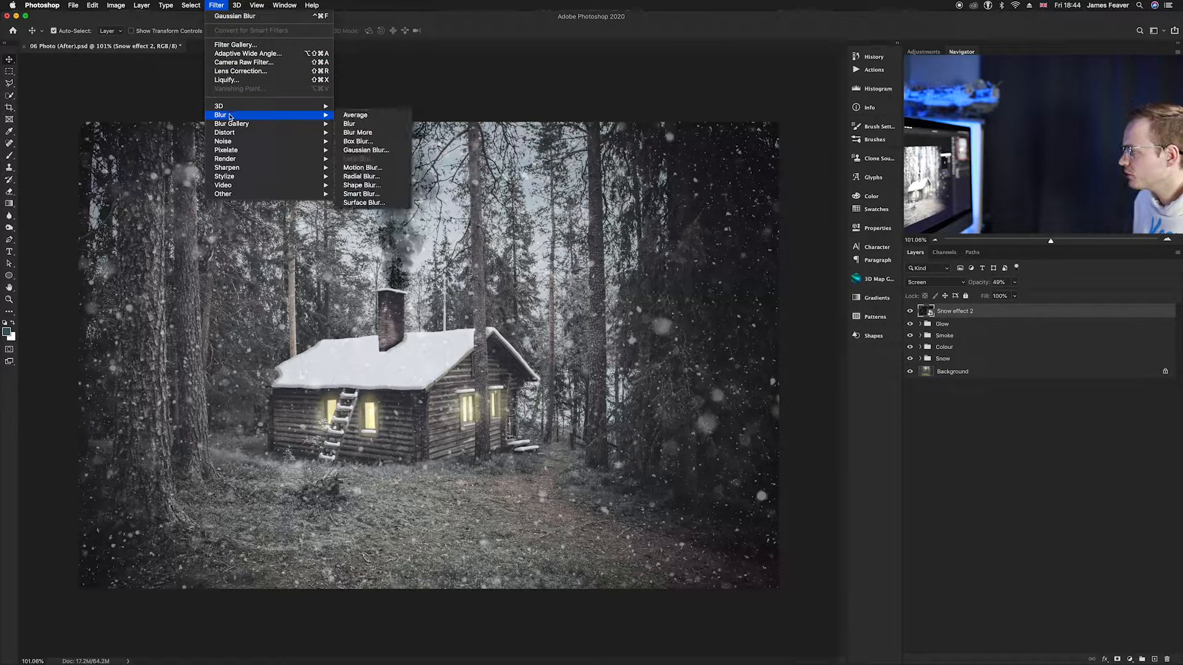
pyautogui.click(363, 168)
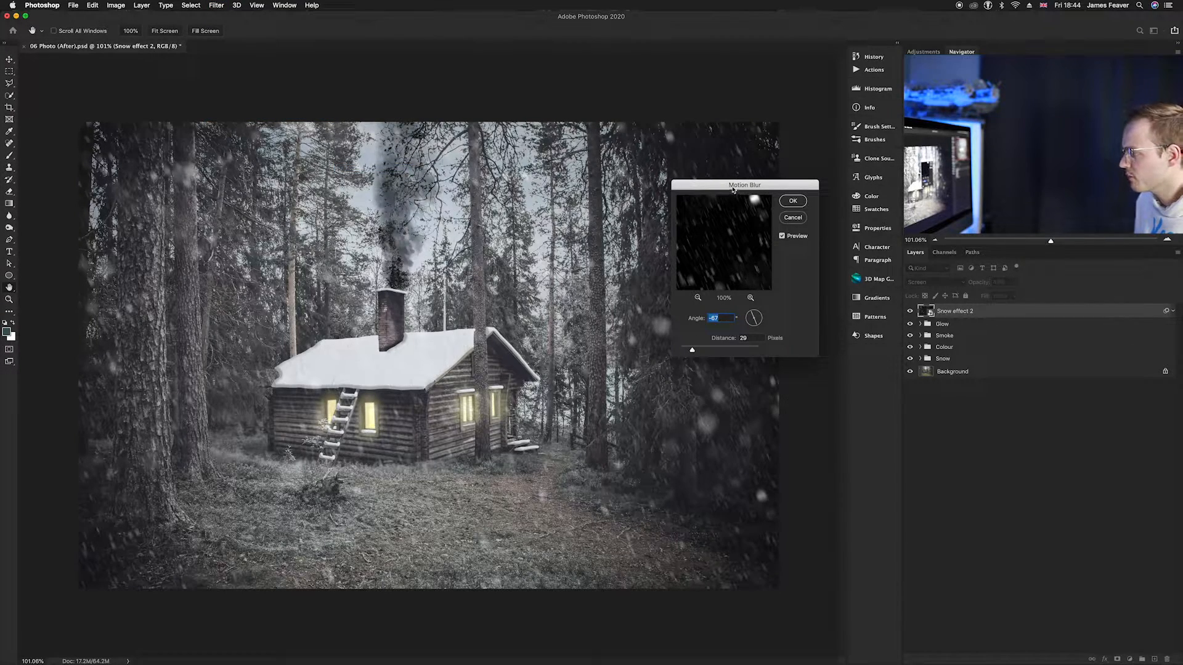
pyautogui.moveTo(733, 190); pyautogui.dragTo(473, 218)
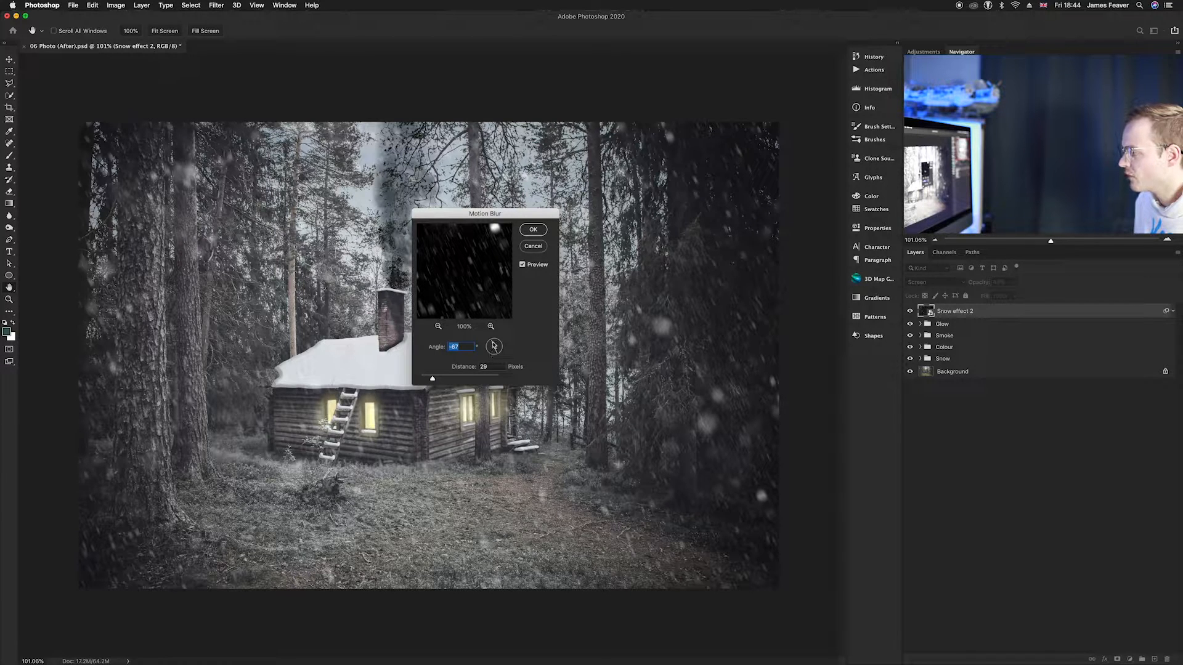
pyautogui.moveTo(491, 339); pyautogui.dragTo(493, 337)
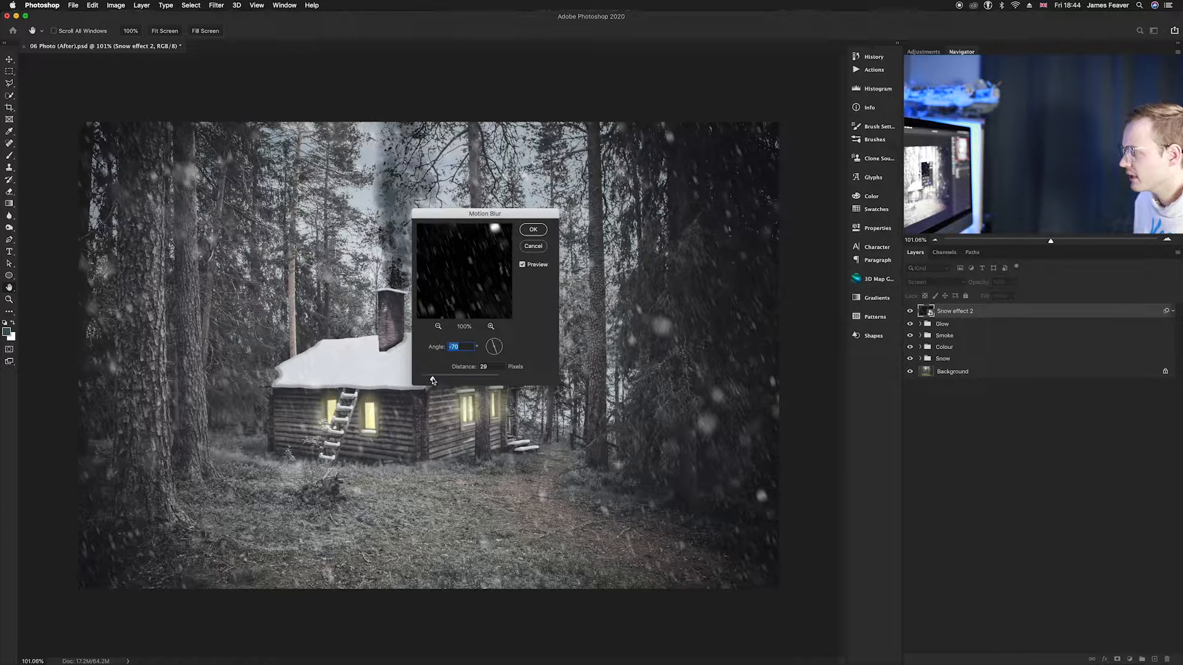
pyautogui.moveTo(427, 381); pyautogui.dragTo(425, 379)
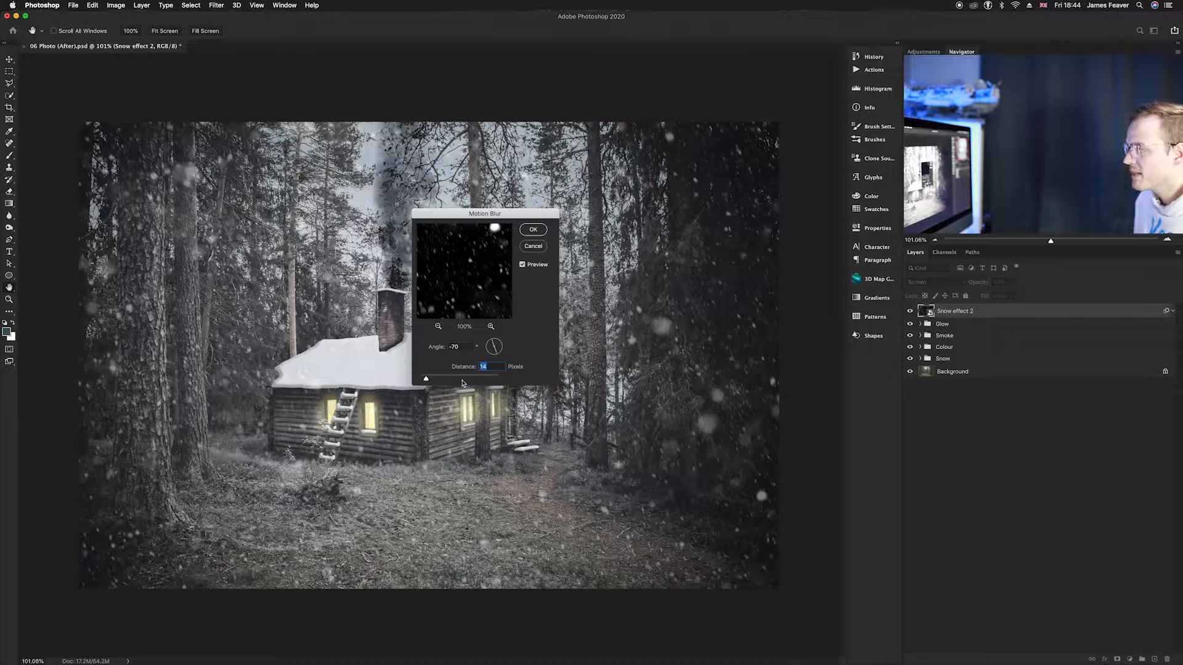
pyautogui.moveTo(432, 380); pyautogui.dragTo(460, 383)
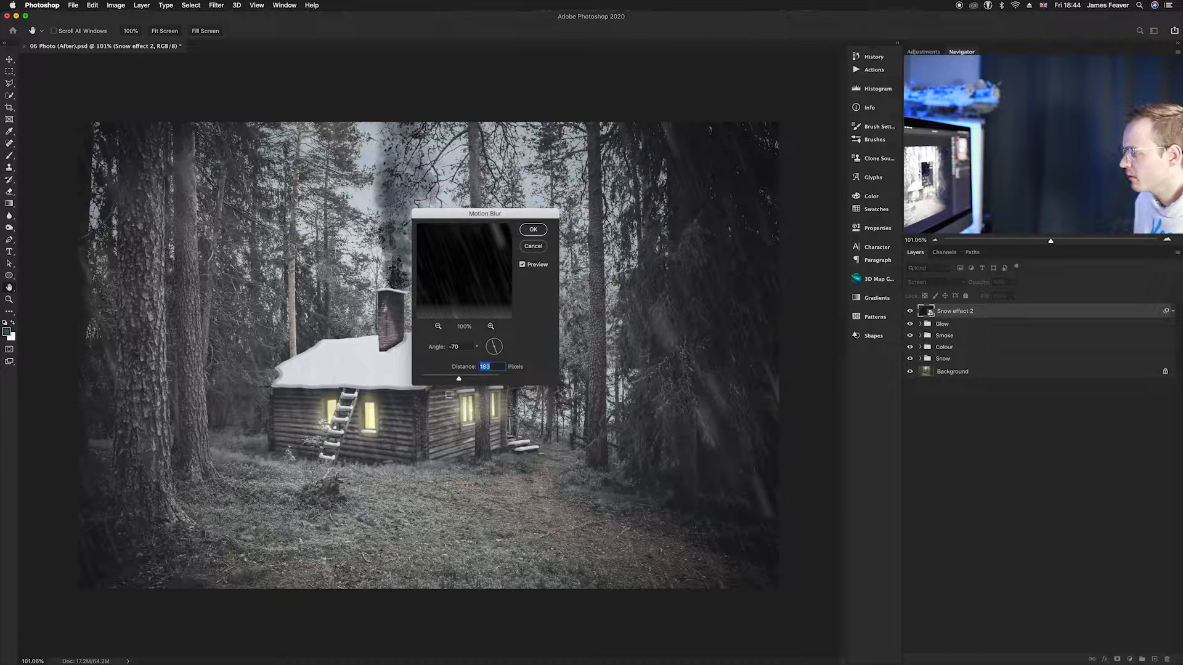
pyautogui.moveTo(453, 380); pyautogui.dragTo(427, 380)
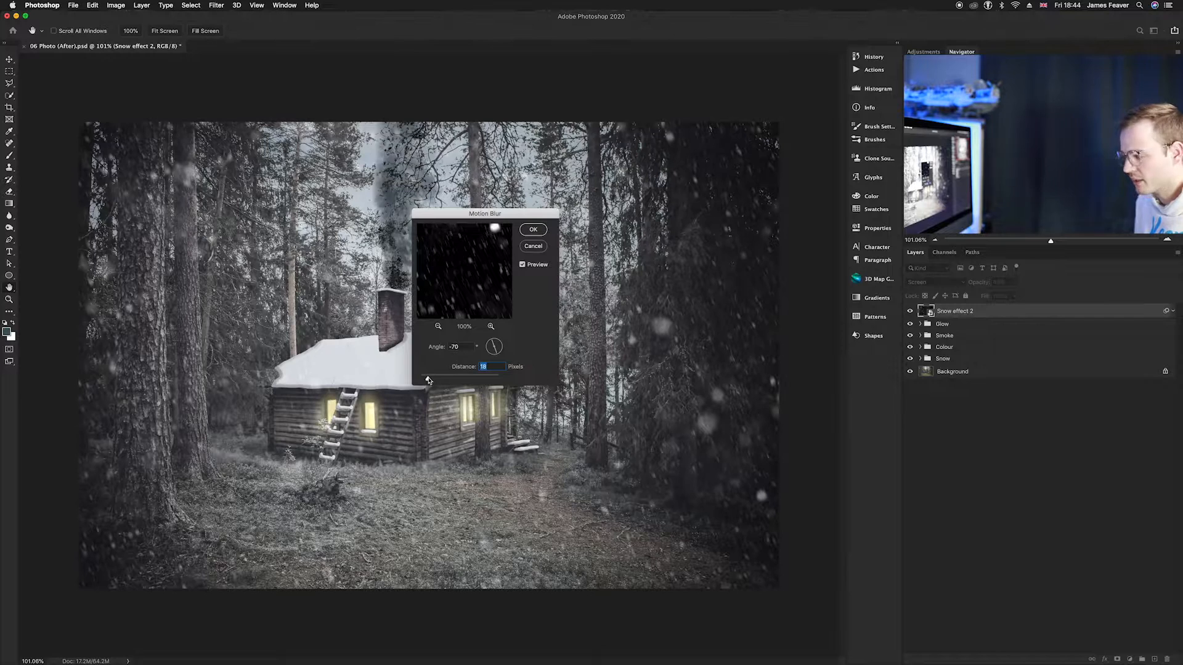
pyautogui.write('15')
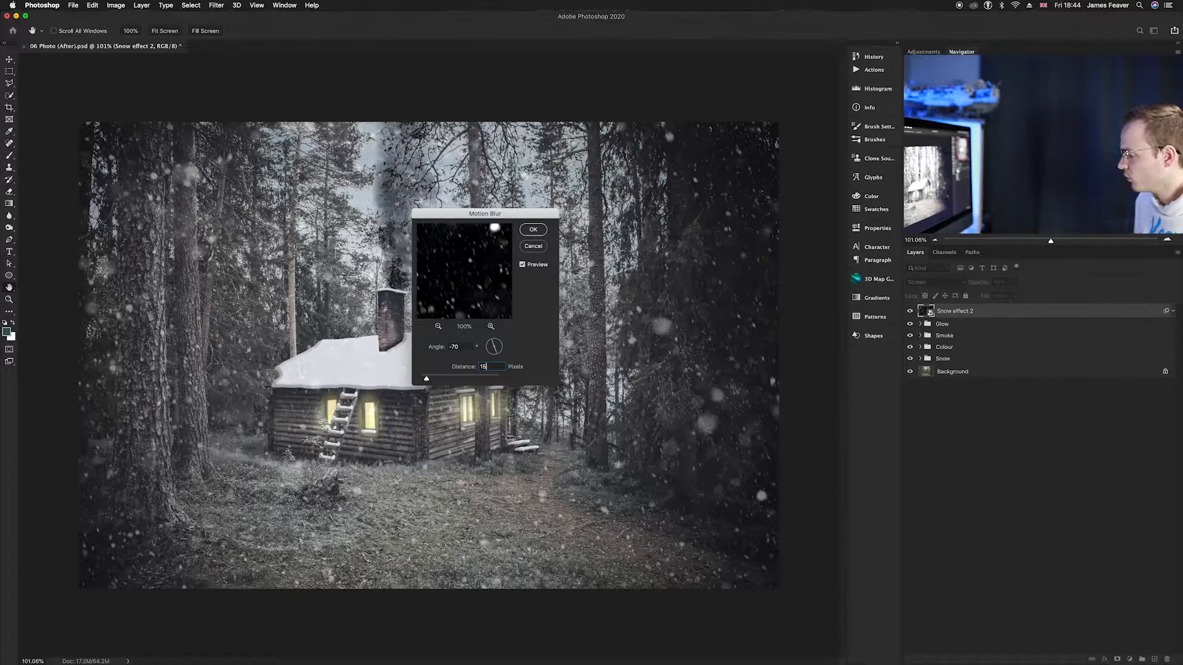
pyautogui.click(537, 233)
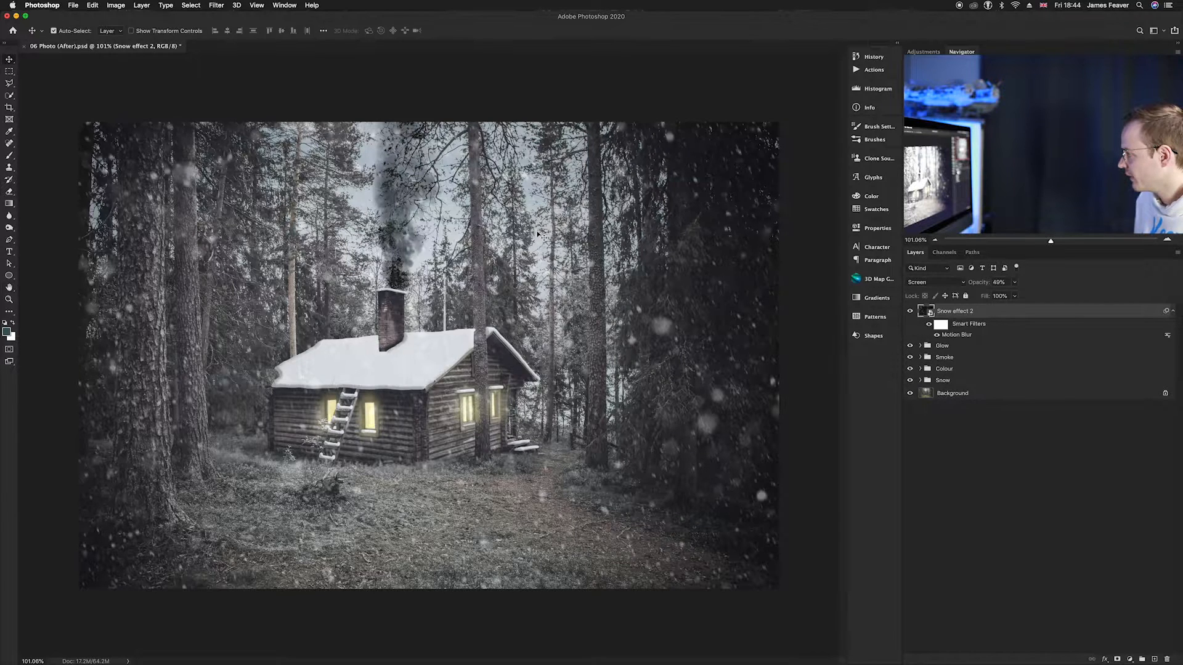
# Group the Snow effect 2 layer and name the group Snow.
pyautogui.press('super+g')
pyautogui.click(920, 310)
pyautogui.doubleClick(938, 308)
pyautogui.write('Snow')
pyautogui.press('Return')
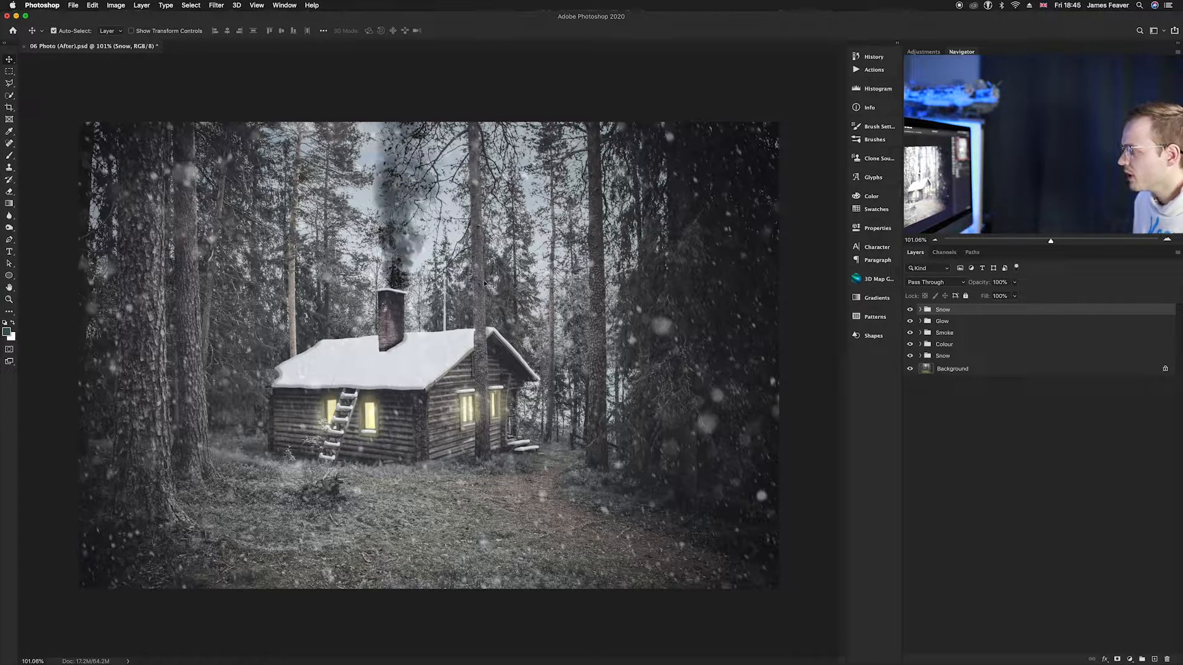